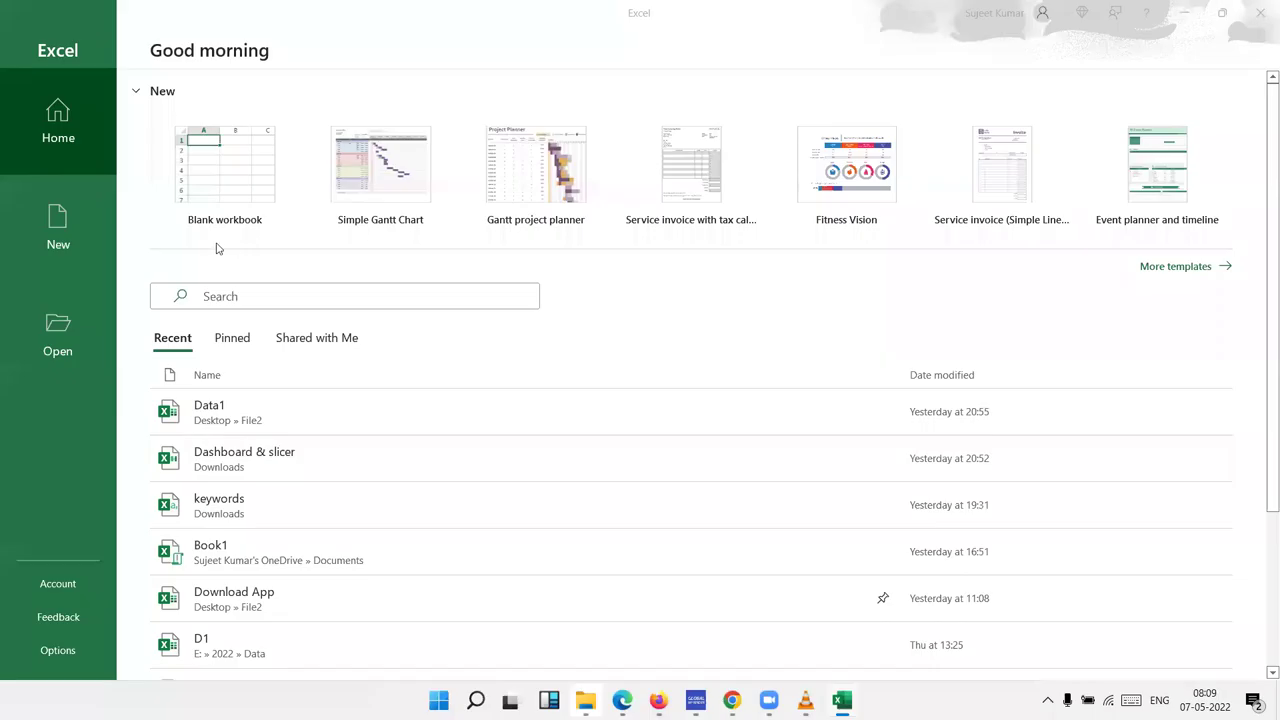
# Step: Create a new blank workbook, Book1, from the Excel start screen
pyautogui.click(230, 200)
pyautogui.click(229, 200)
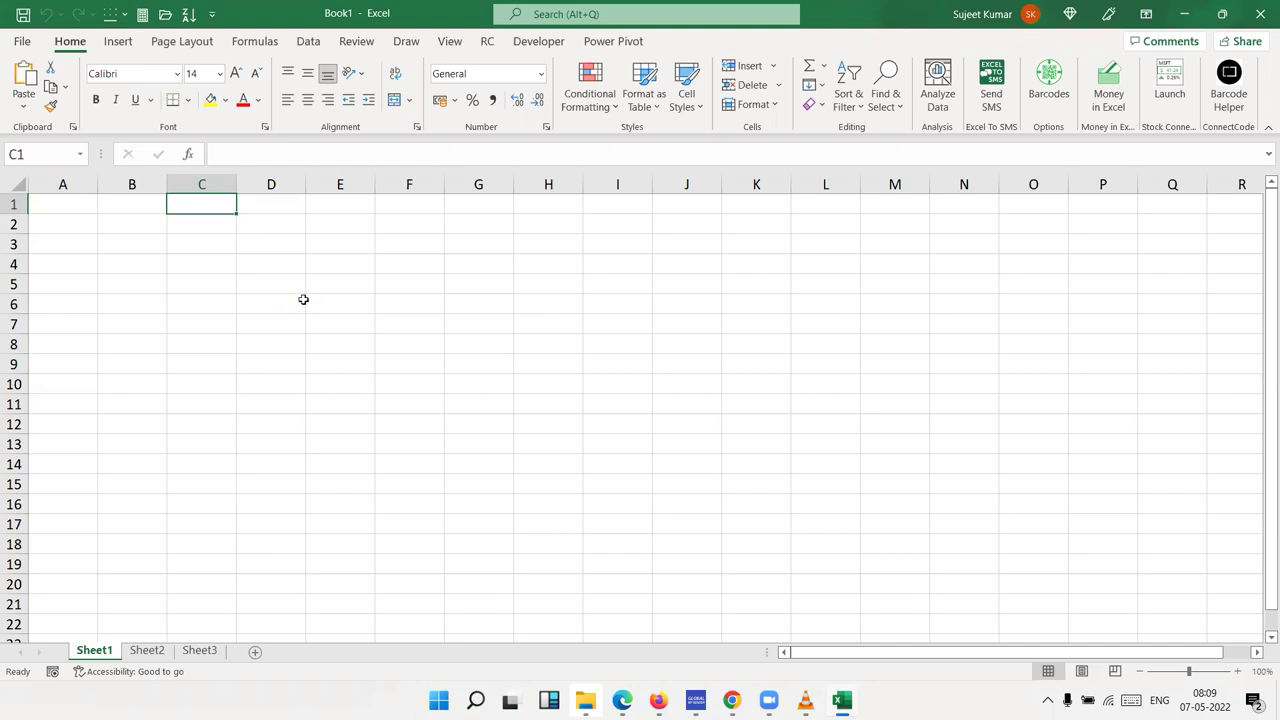
# Step: Zoom the empty Book1 sheet in to about 205%
pyautogui.keyDown('ctrl'); pyautogui.scroll(7, 302, 300); pyautogui.keyUp('ctrl')
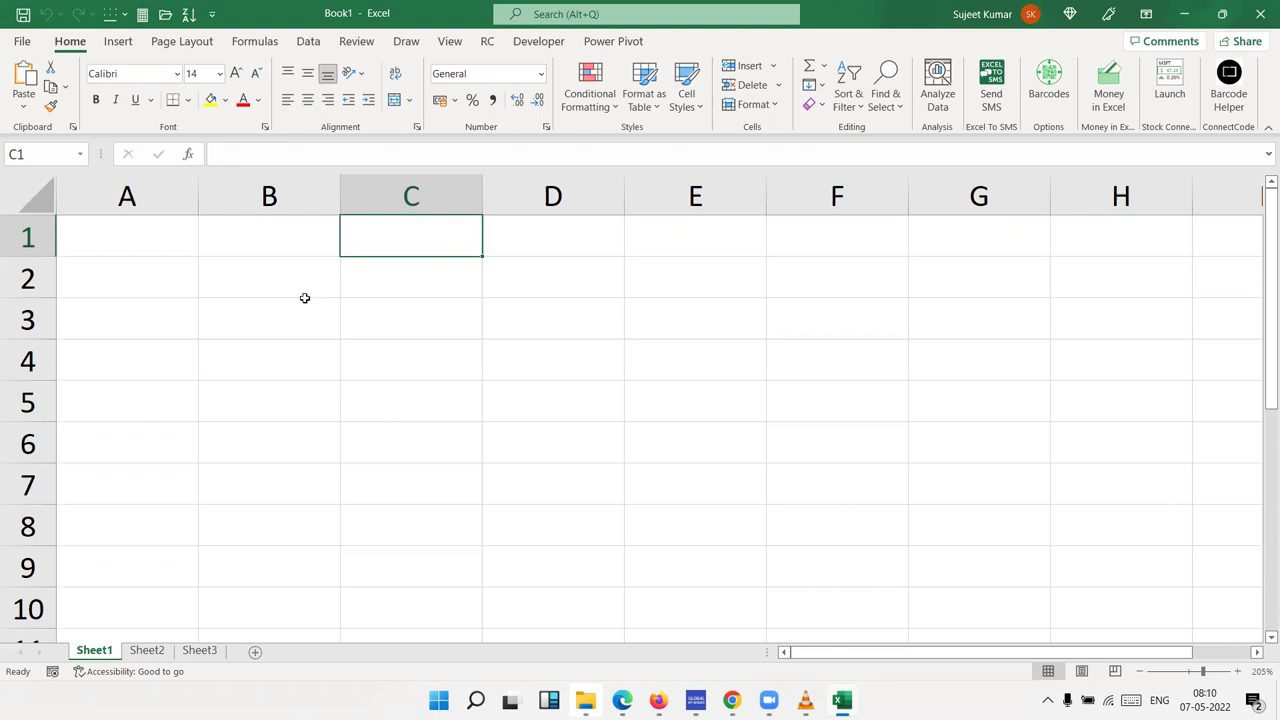
# Step: Enter 20 in B4 and 30 in E4
pyautogui.press('Down')
pyautogui.press('Down')
pyautogui.press('Down')
pyautogui.press('Left')
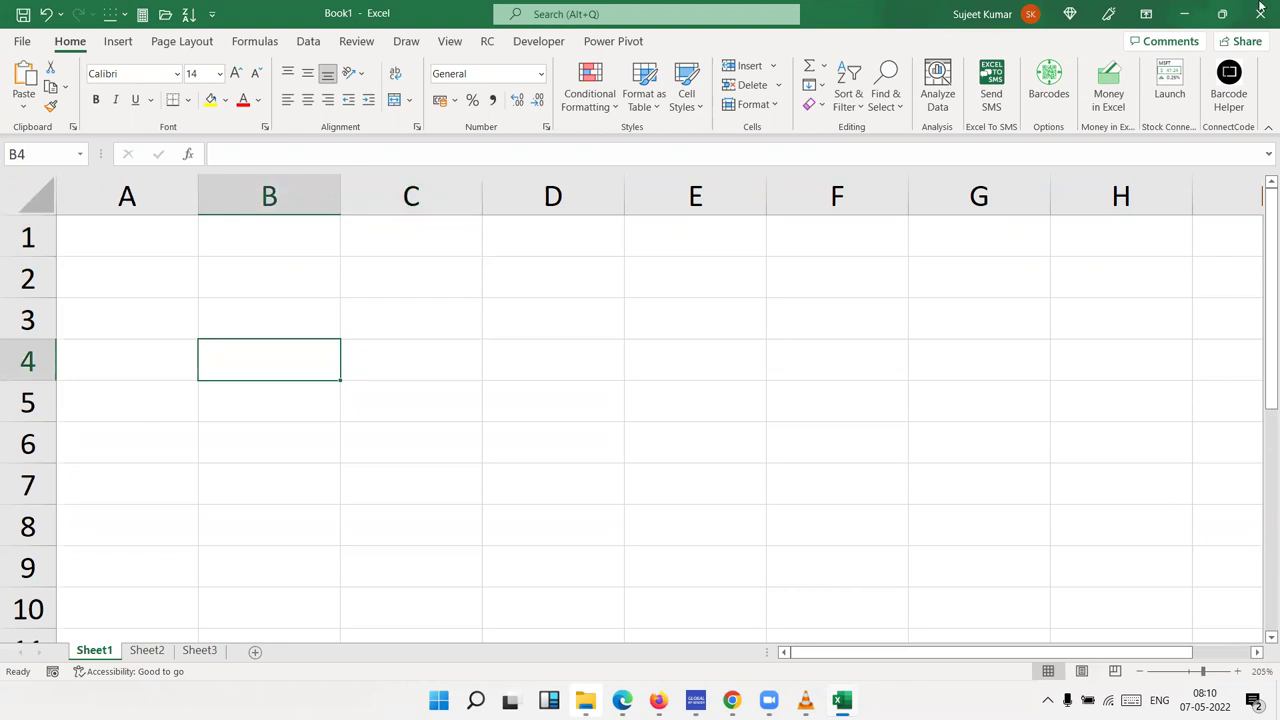
pyautogui.write('20')
pyautogui.press('Right')
pyautogui.press('Right')
pyautogui.press('Right')
pyautogui.write('30')
pyautogui.press('Return')
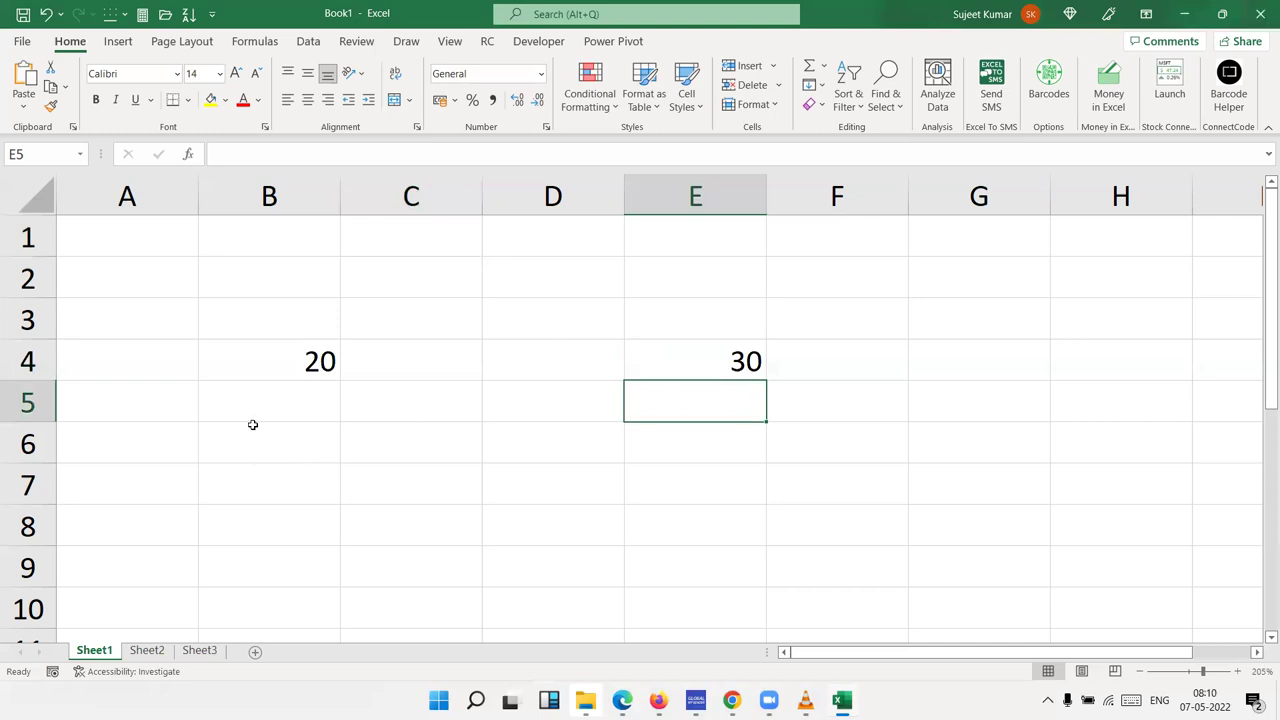
# Step: Copy B4's 20, paste it into E4, then undo the paste to restore 30
pyautogui.click(263, 370)
pyautogui.hotkey('ctrl', 'c')
pyautogui.click(744, 352)
pyautogui.hotkey('ctrl', 'v')
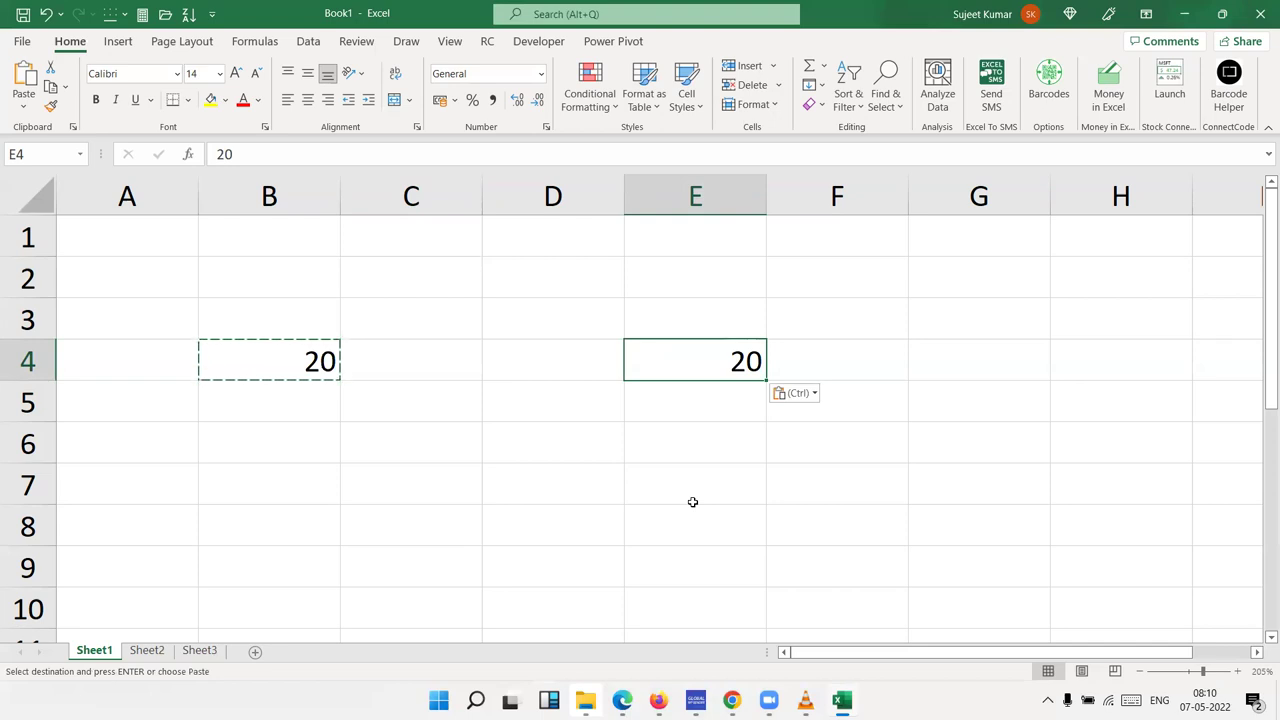
pyautogui.hotkey('ctrl', 'z')
# Step: Paste Special the copied 20 into E4 with Add, making 50
pyautogui.rightClick(704, 378)
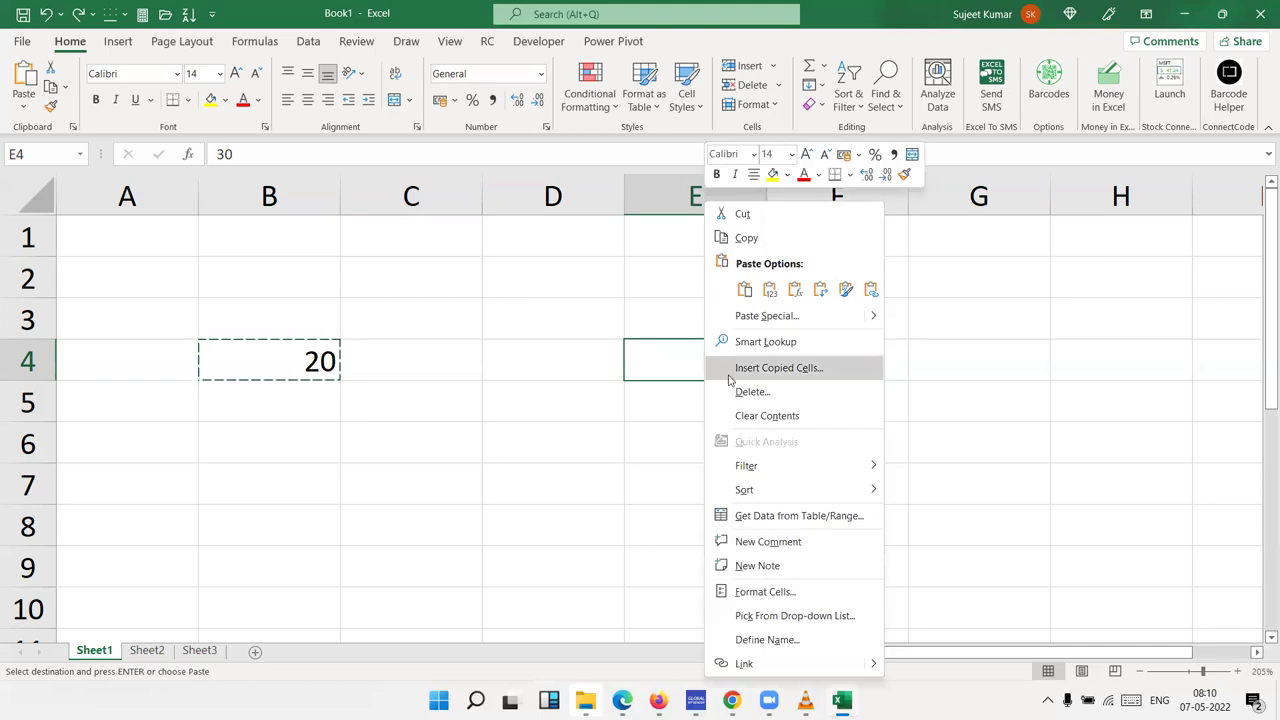
pyautogui.click(758, 316)
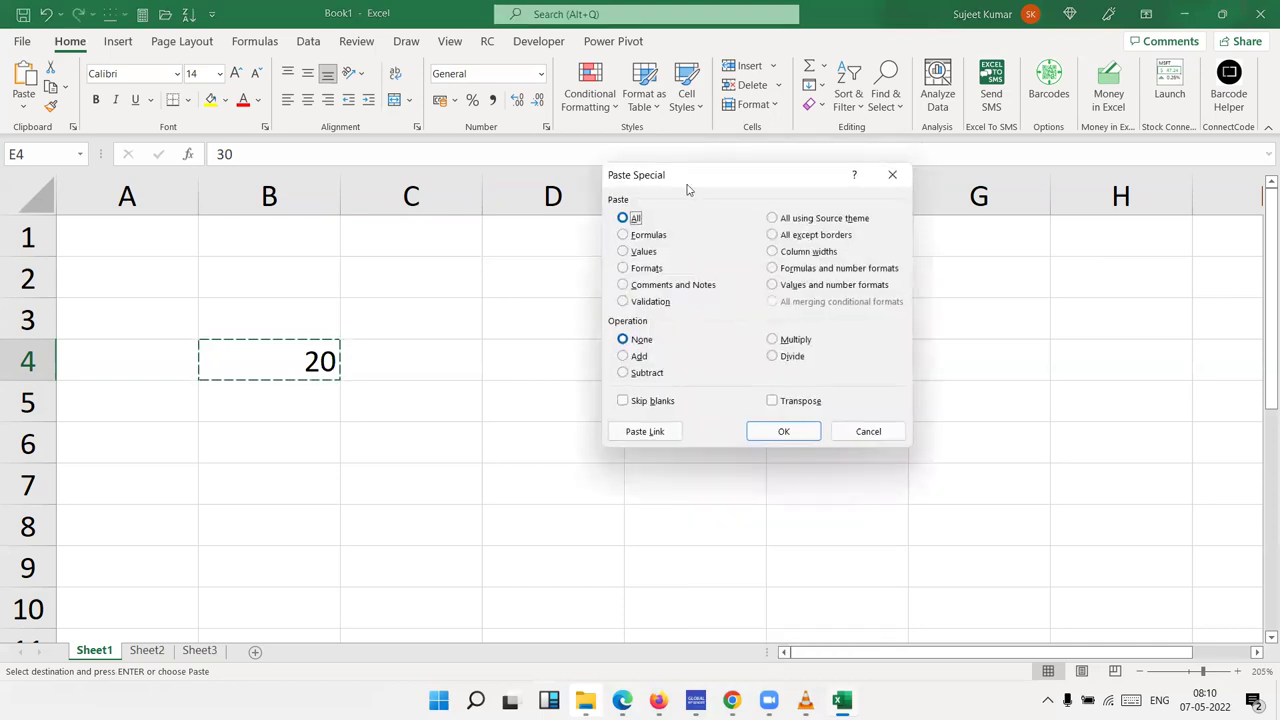
pyautogui.moveTo(687, 189); pyautogui.dragTo(420, 83)
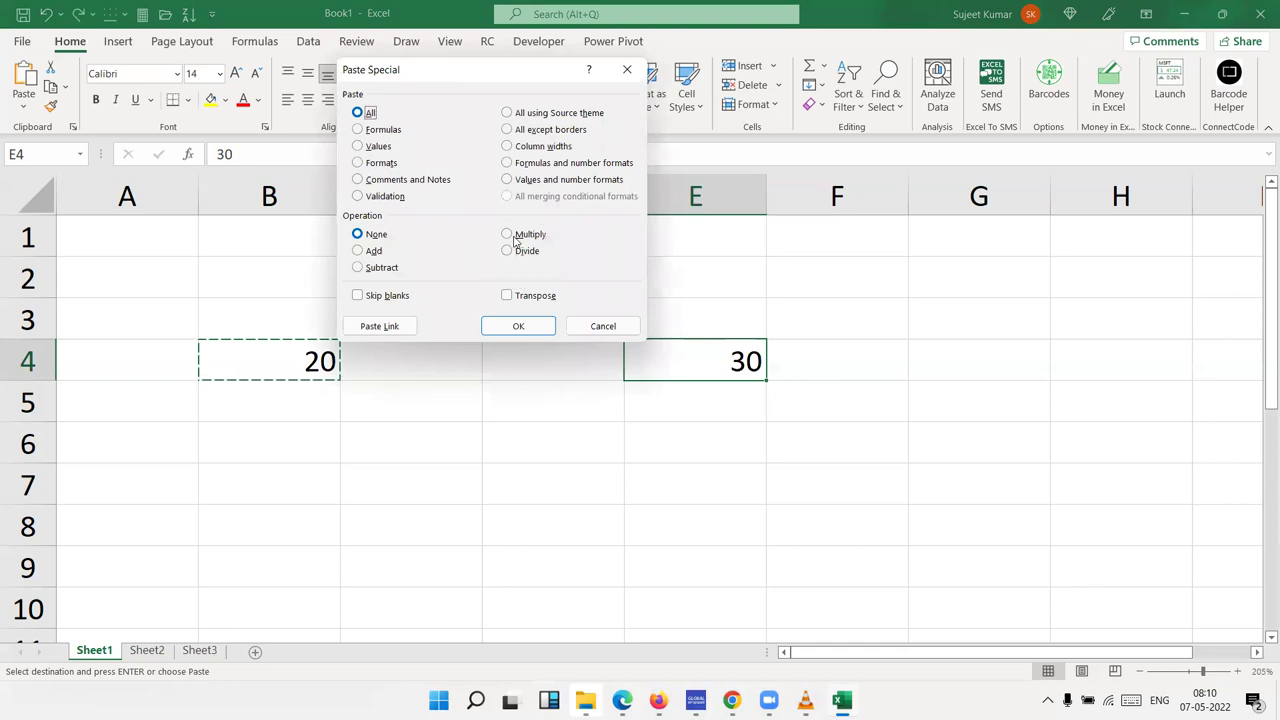
pyautogui.click(372, 252)
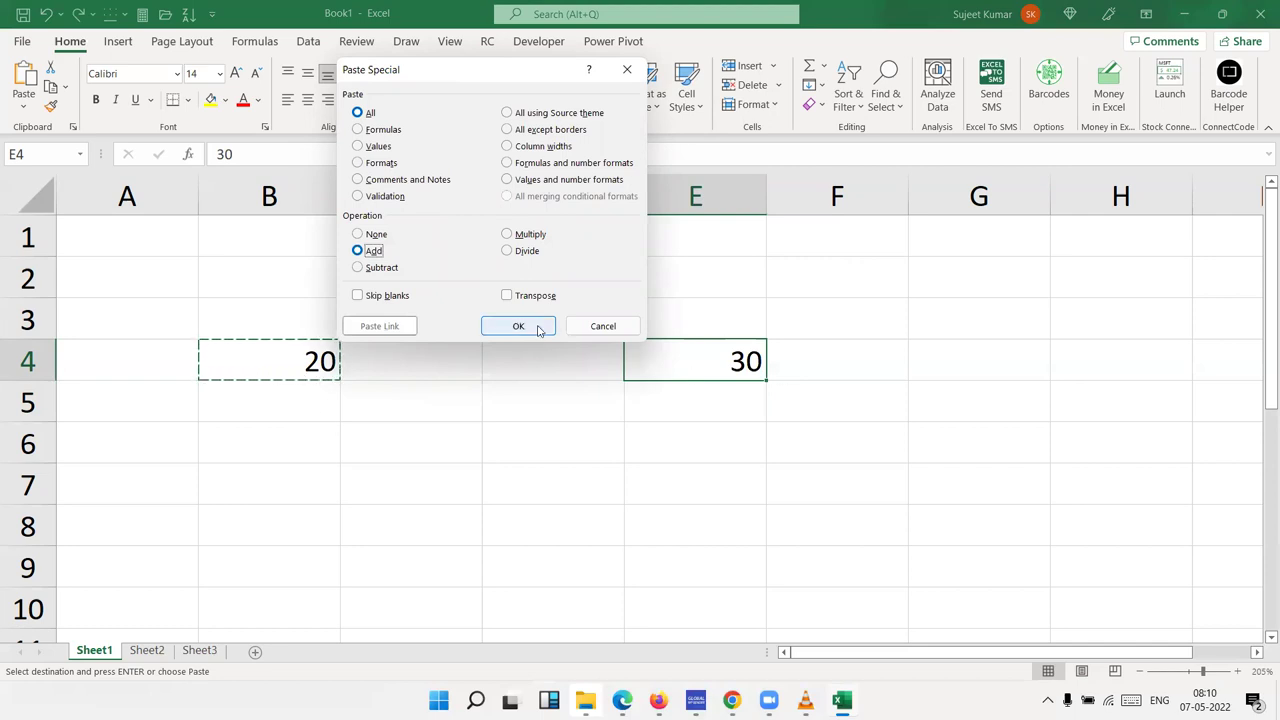
pyautogui.click(537, 330)
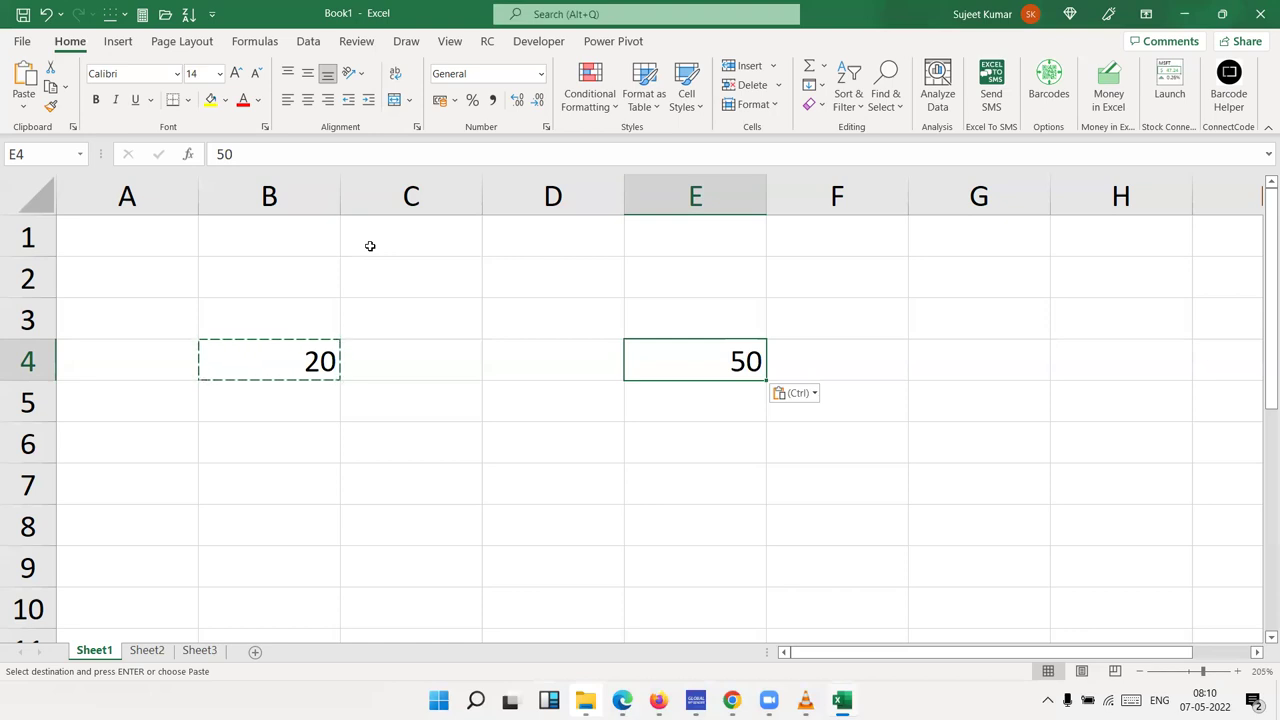
# Step: Paste Special again with Multiply, turning E4's 50 into 1000
pyautogui.rightClick(705, 345)
pyautogui.click(742, 318)
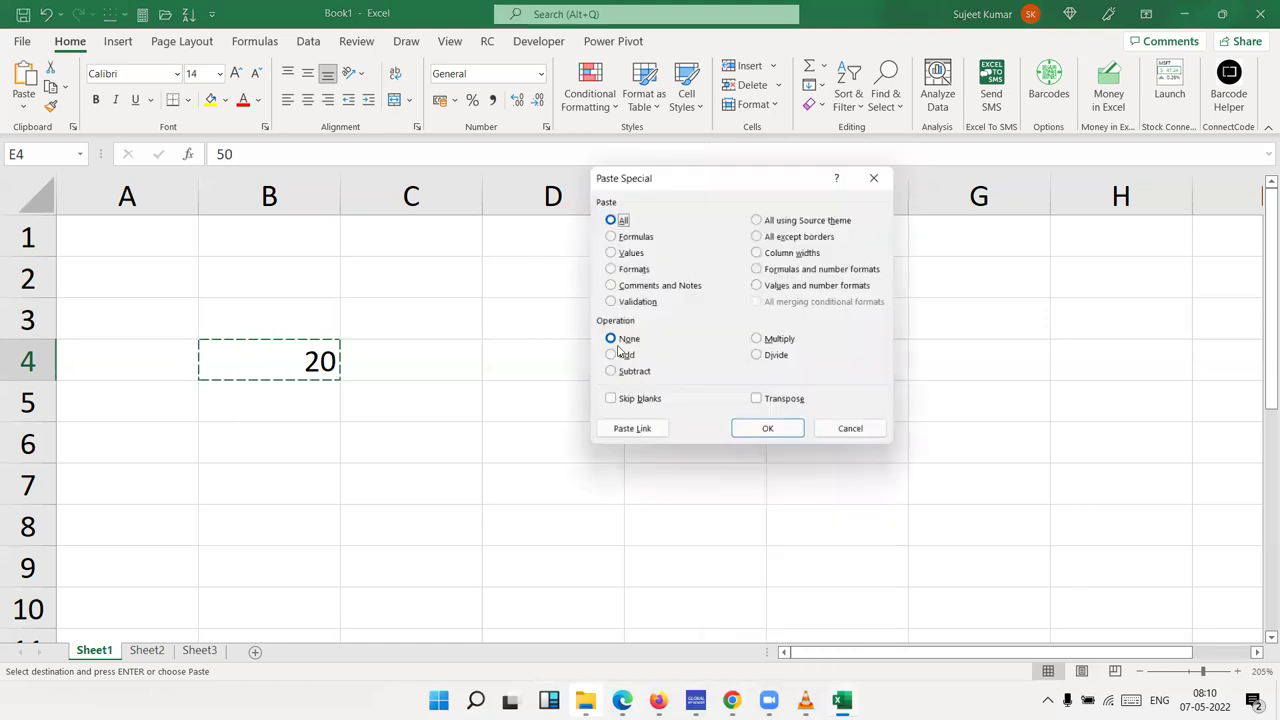
pyautogui.click(766, 341)
pyautogui.click(770, 434)
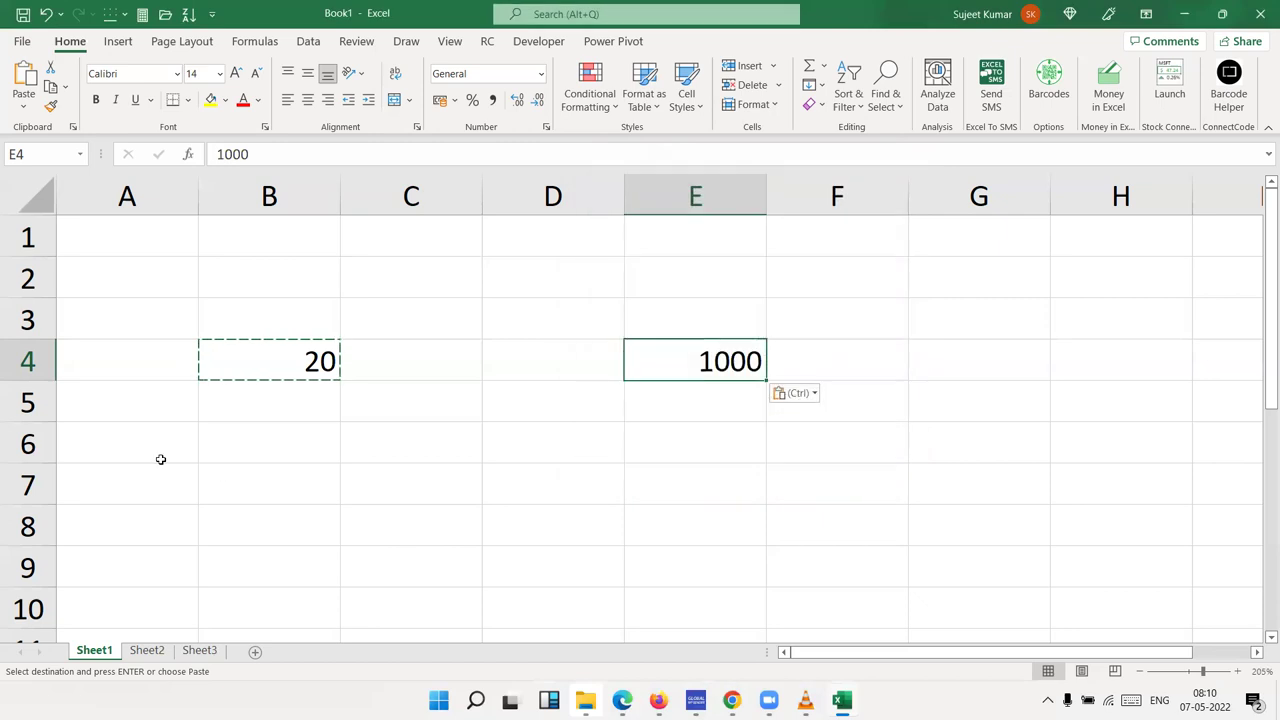
pyautogui.rightClick(396, 290)
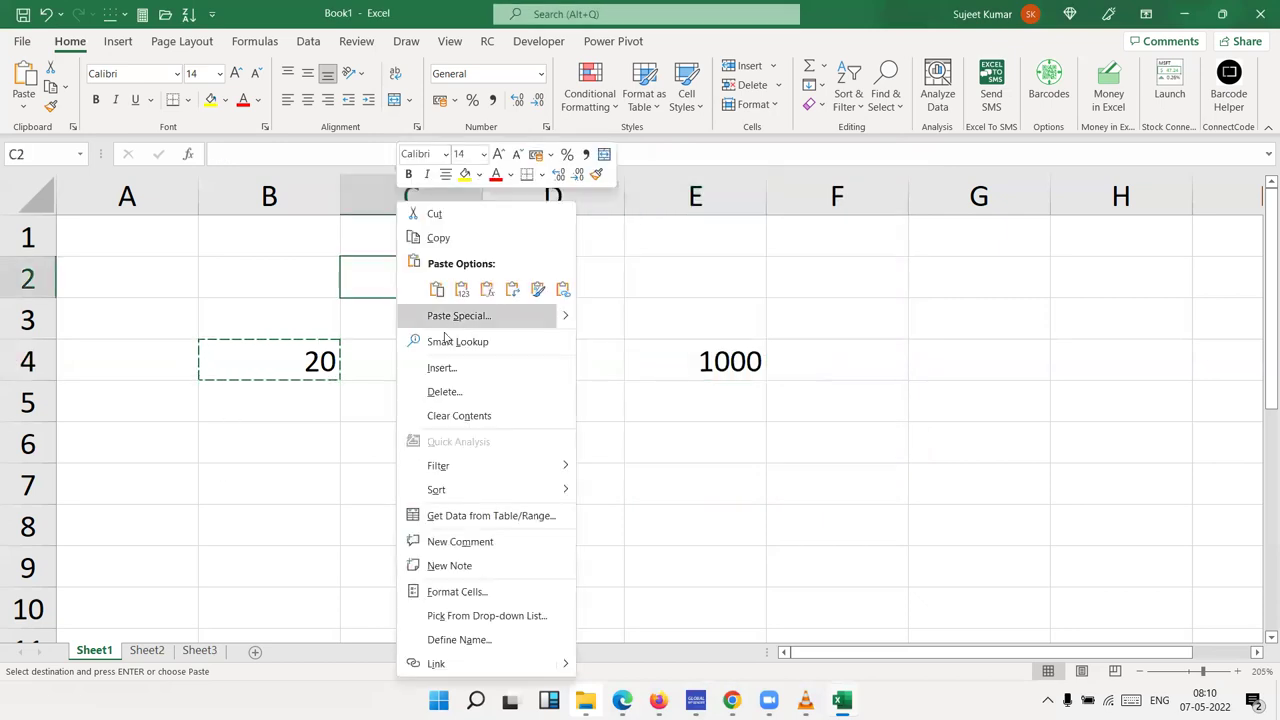
pyautogui.click(449, 316)
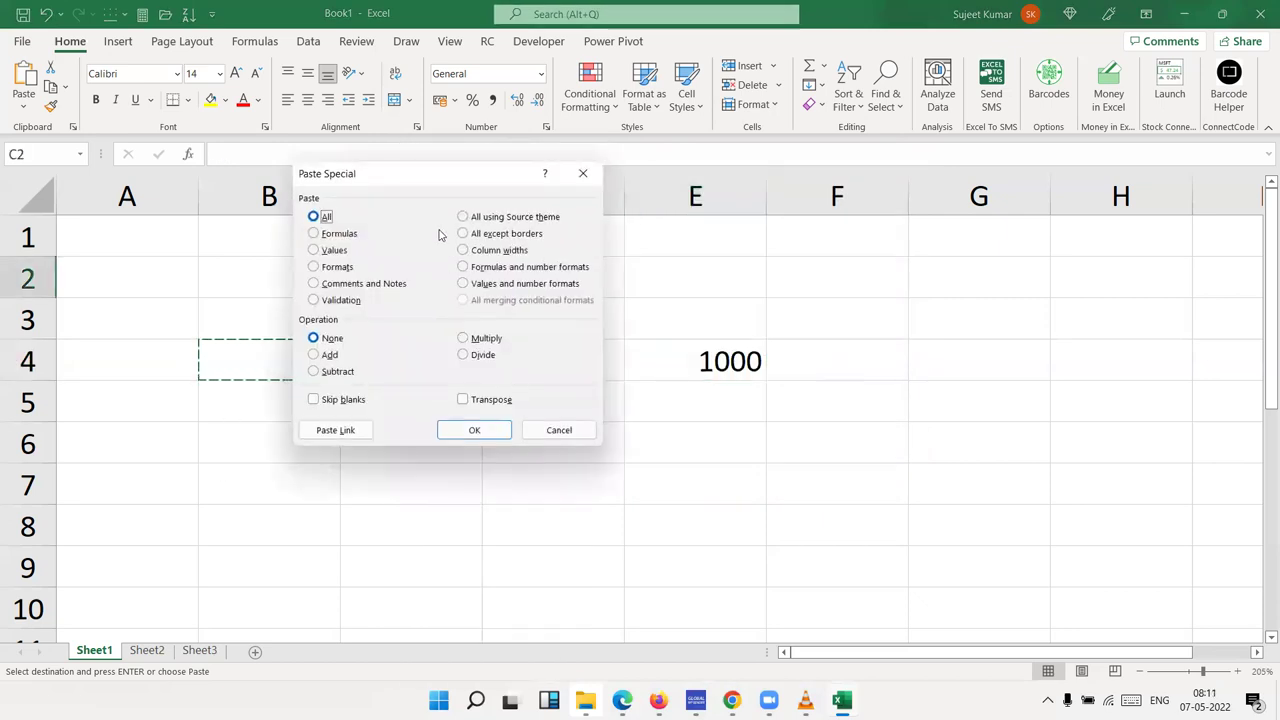
pyautogui.moveTo(450, 175); pyautogui.dragTo(515, 92)
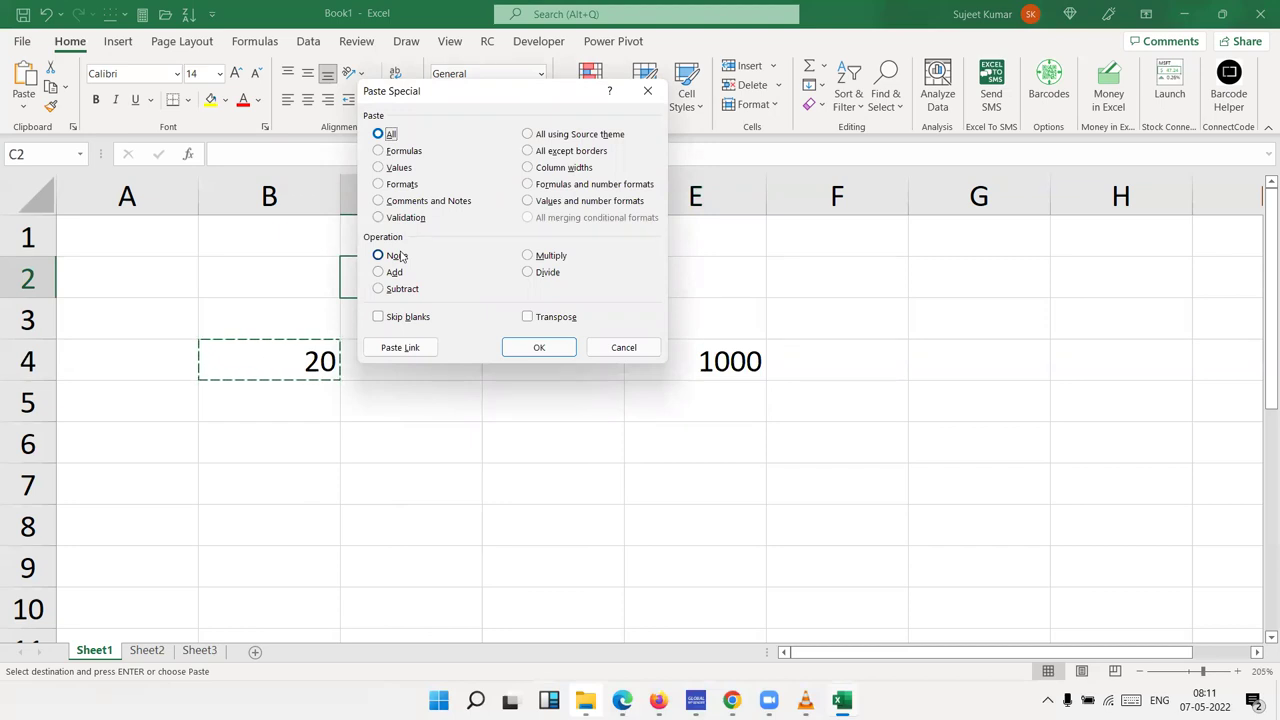
pyautogui.click(625, 352)
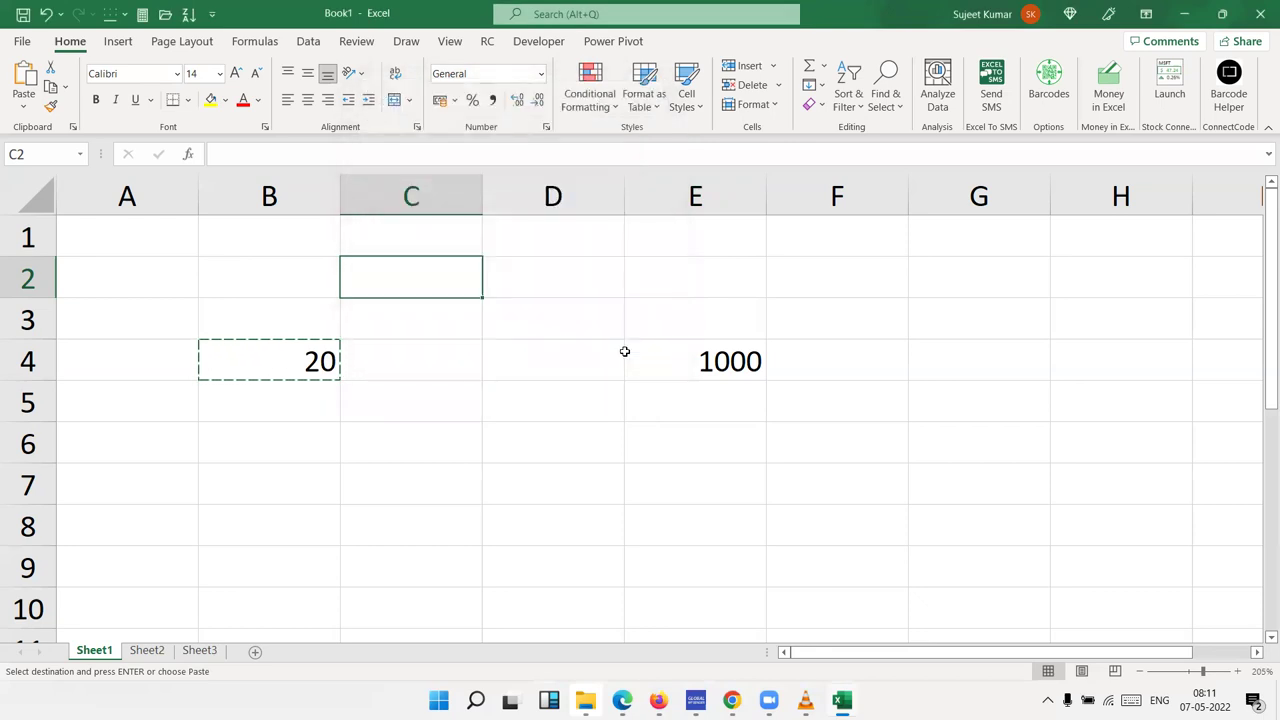
# Step: On Sheet2, enter 20% in A1
pyautogui.click(153, 651)
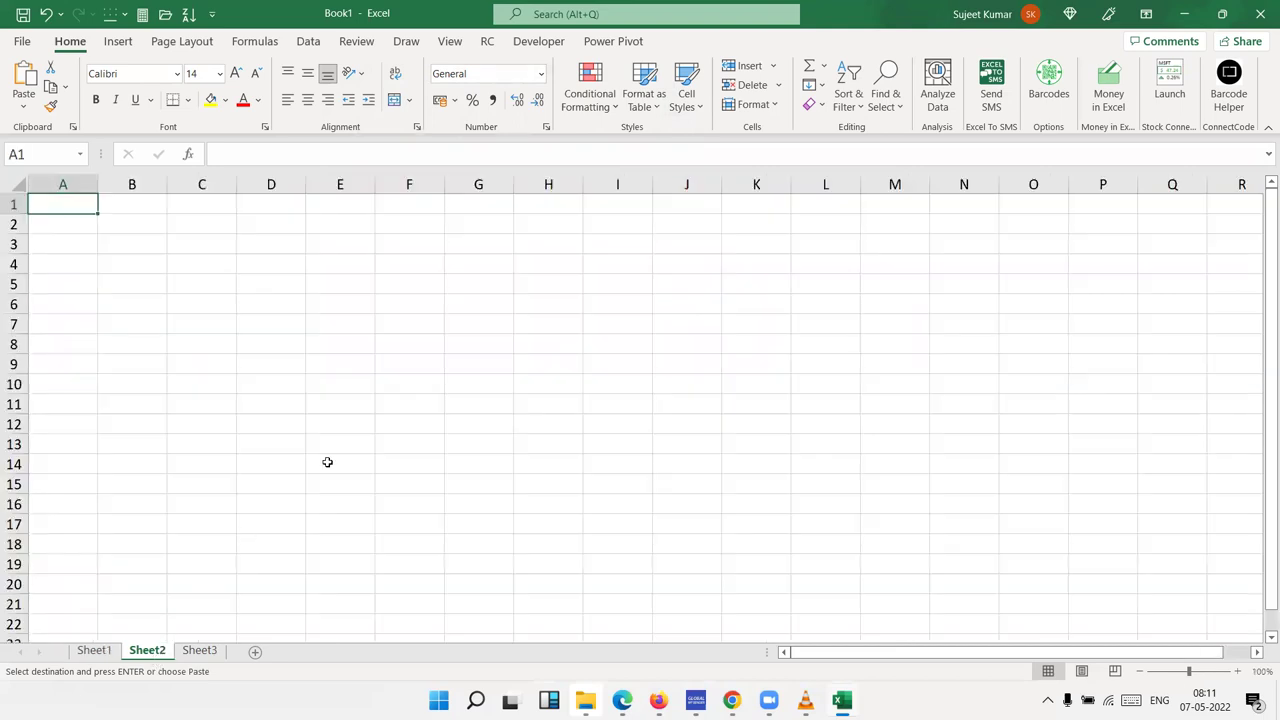
pyautogui.keyDown('ctrl'); pyautogui.scroll(4, 327, 461); pyautogui.keyUp('ctrl')
pyautogui.keyDown('ctrl'); pyautogui.scroll(3, 327, 461); pyautogui.keyUp('ctrl')
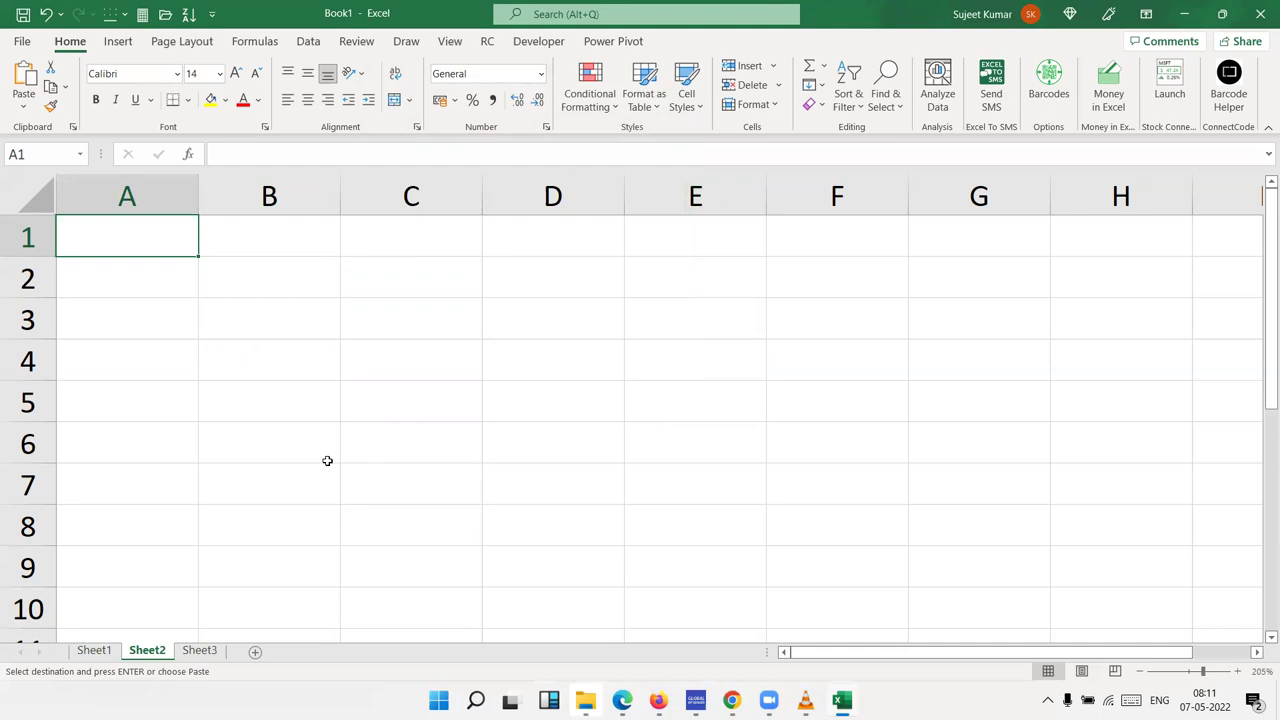
pyautogui.write('20')
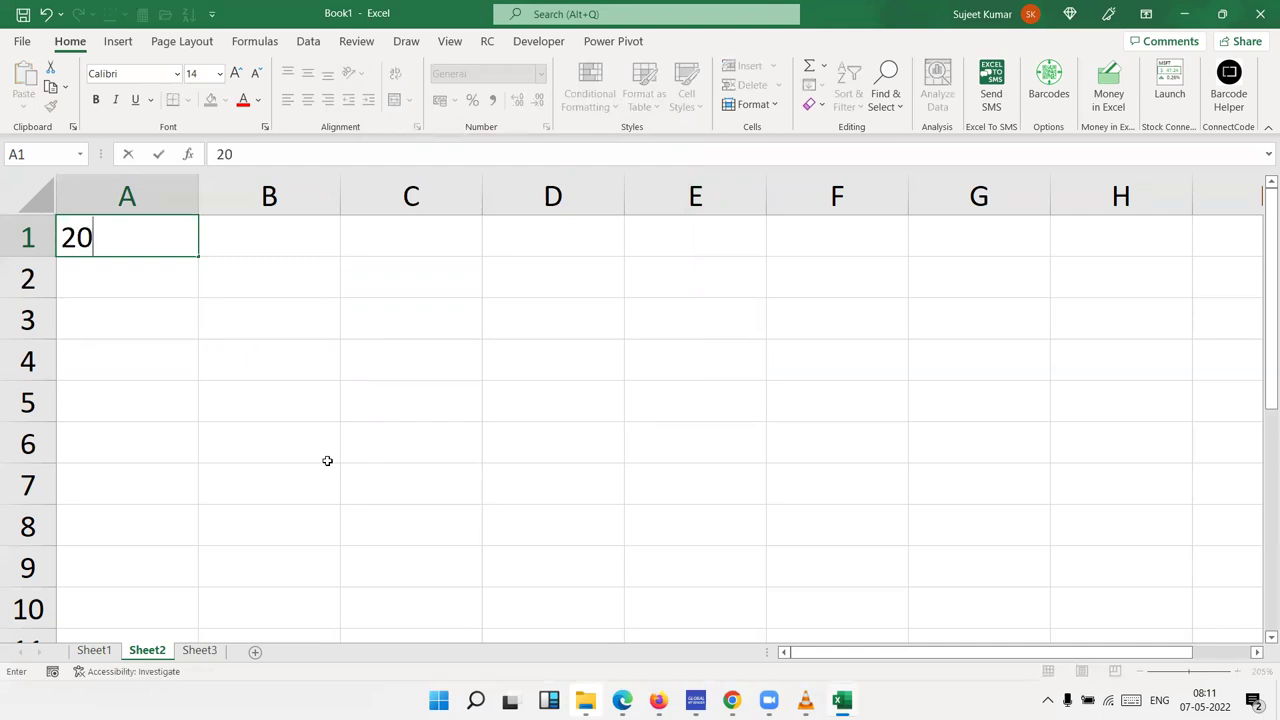
pyautogui.write('%')
pyautogui.press('Return')
pyautogui.press('Up')
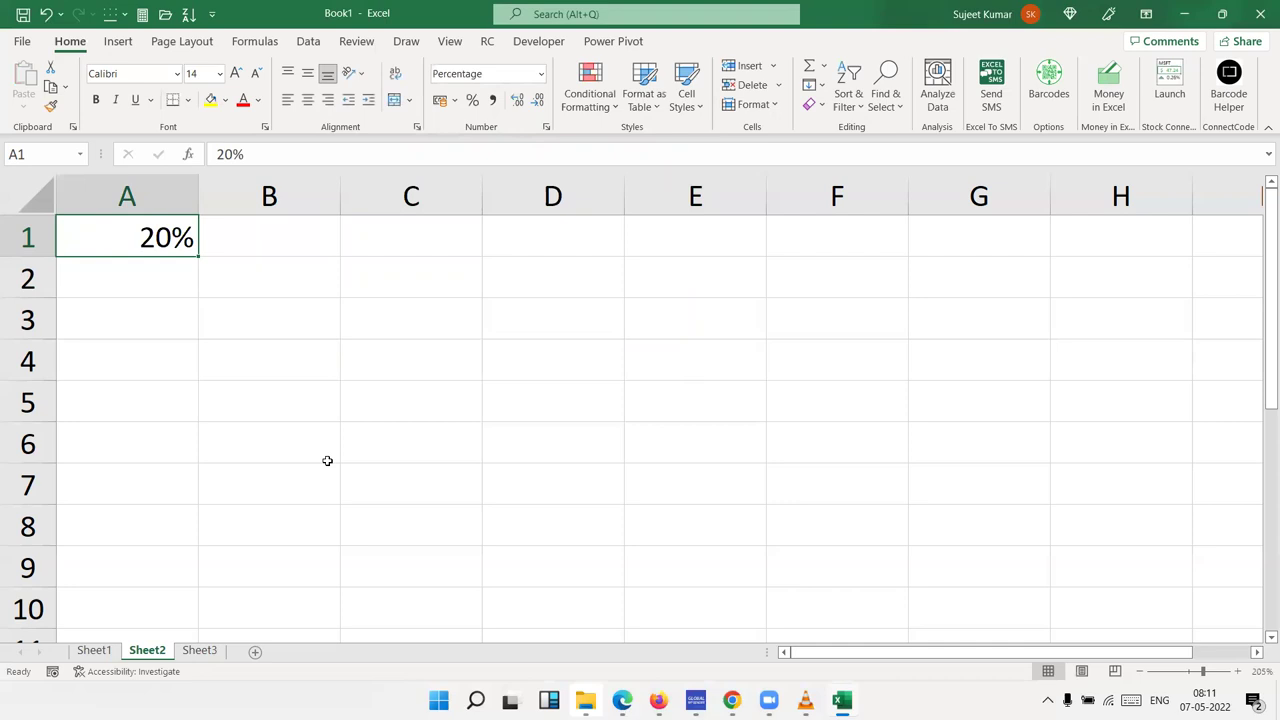
# Step: Enter 20 in B1 formatted as Percent (2000%), and the note 1=100% in B2
pyautogui.press('Right')
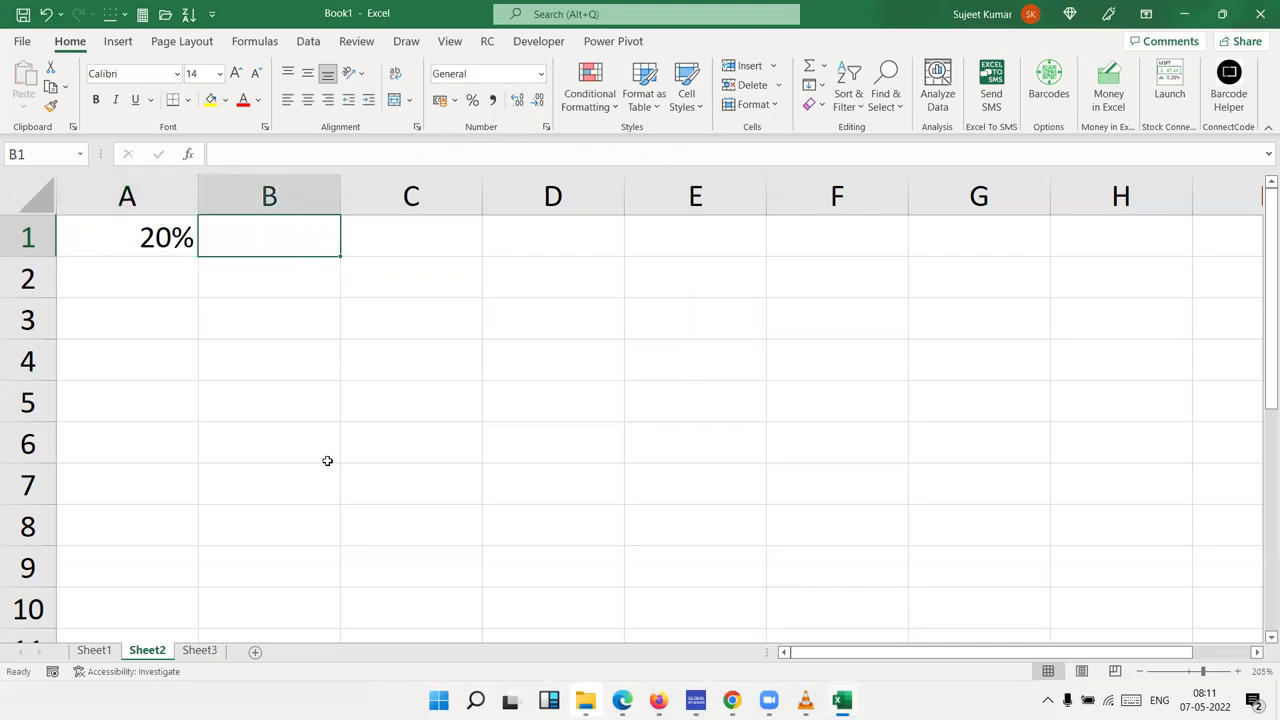
pyautogui.write('20')
pyautogui.press('Return')
pyautogui.press('Up')
pyautogui.click(473, 102)
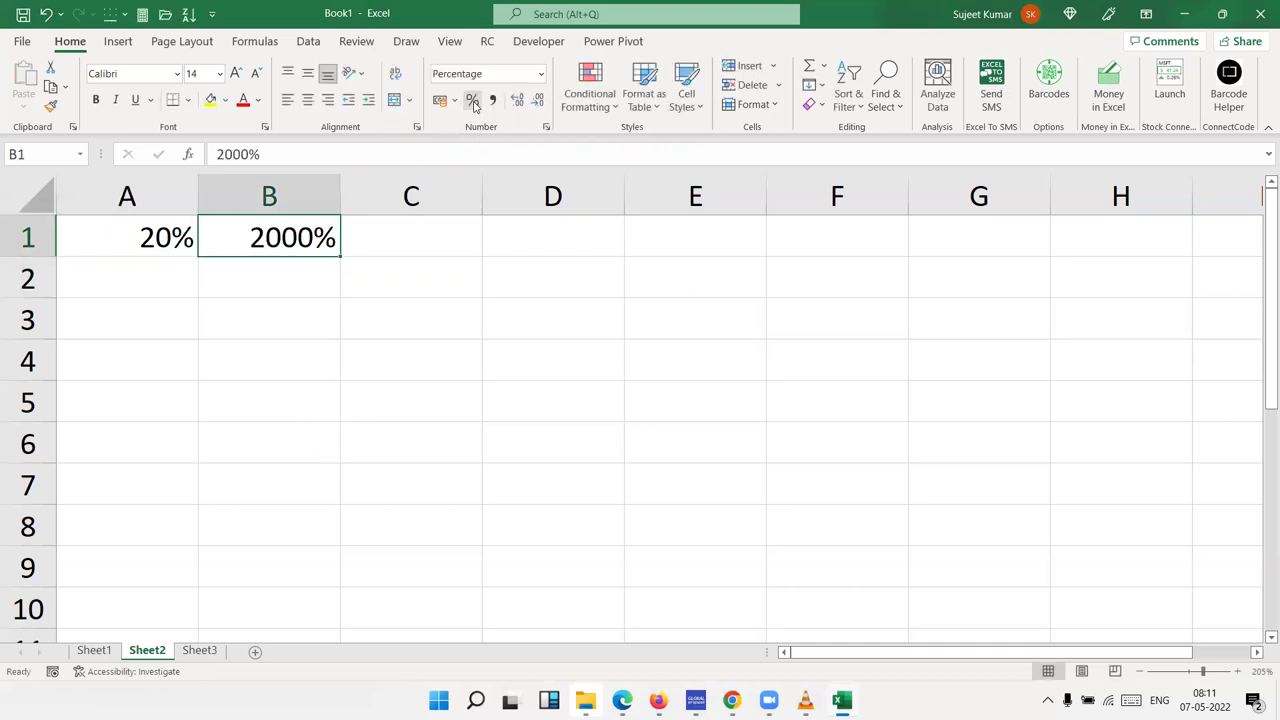
pyautogui.press('Return')
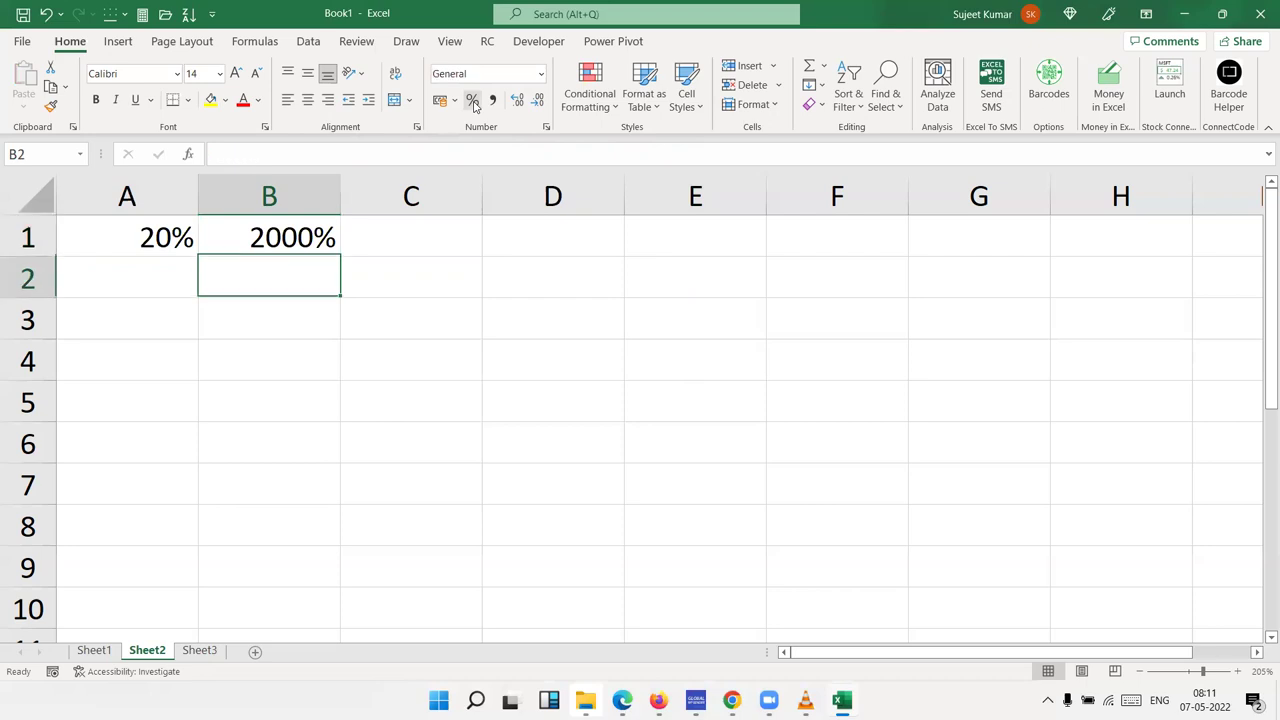
pyautogui.write('1=100%')
pyautogui.press('Return')
# Step: Enter 0.2 in C1 and apply Percent Style so it shows 20%
pyautogui.press('Up')
pyautogui.press('Up')
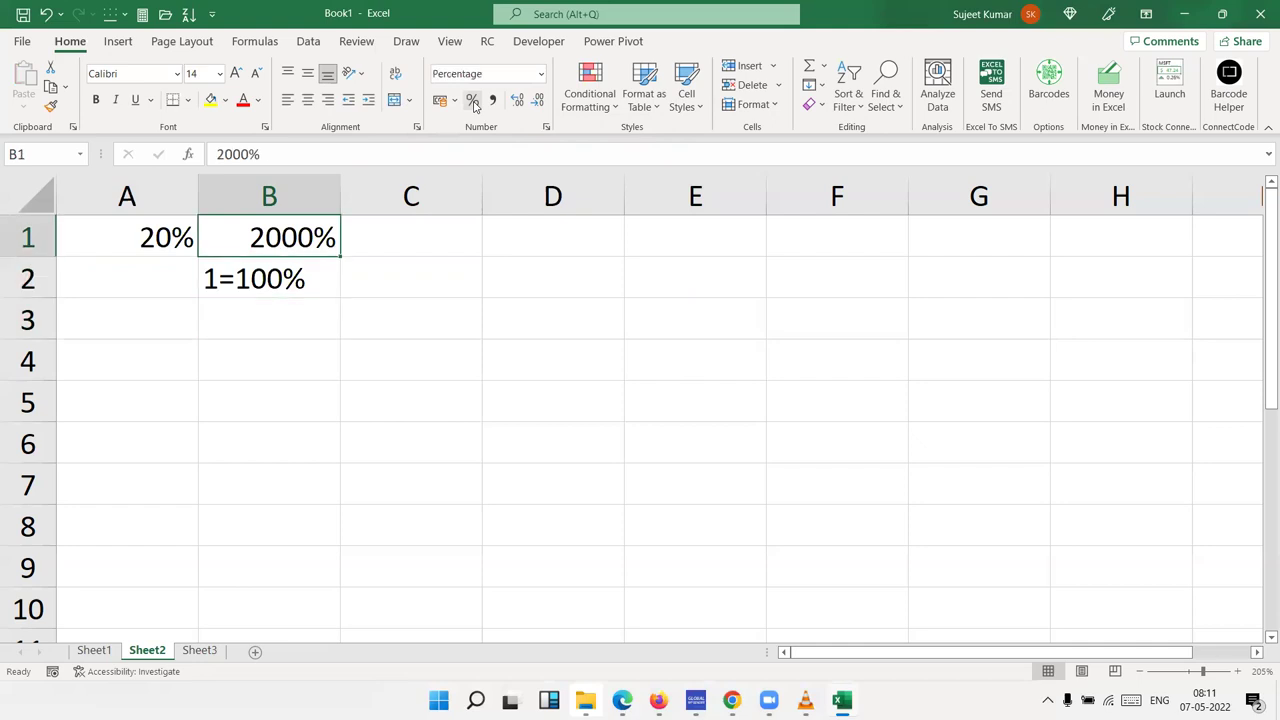
pyautogui.press('Right')
pyautogui.write('0.20')
pyautogui.press('Return')
pyautogui.press('Up')
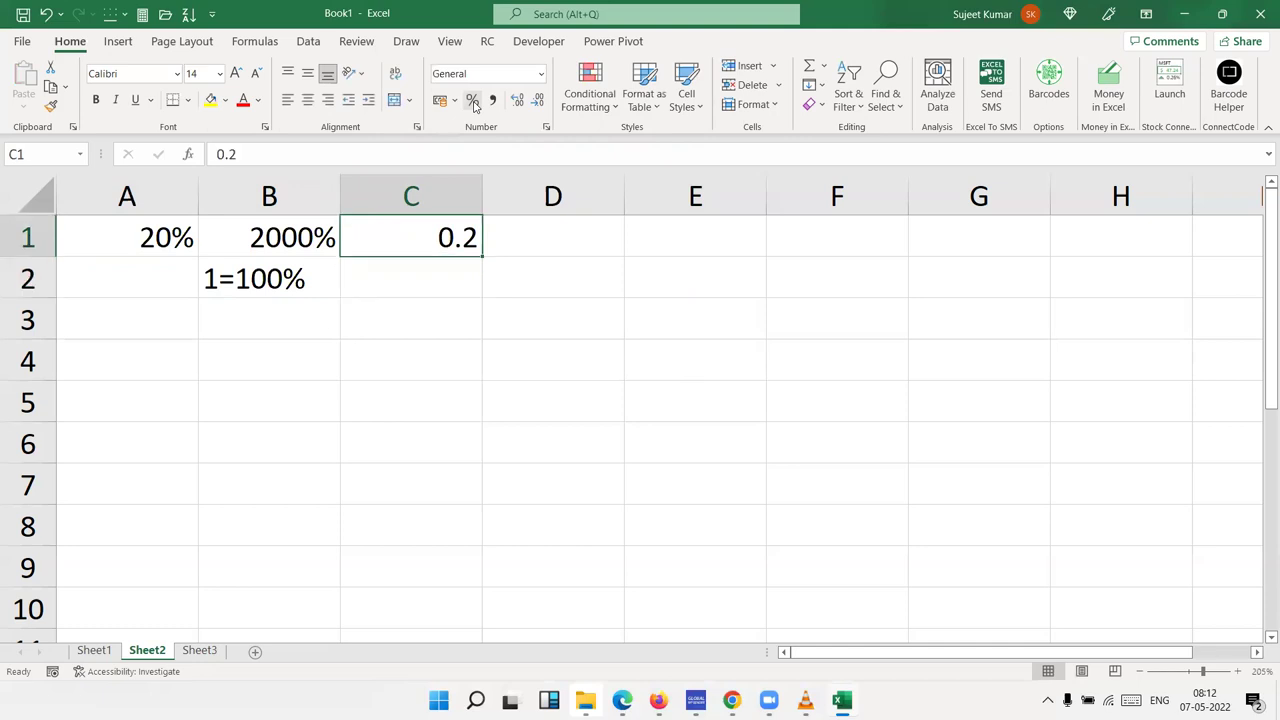
pyautogui.click(474, 104)
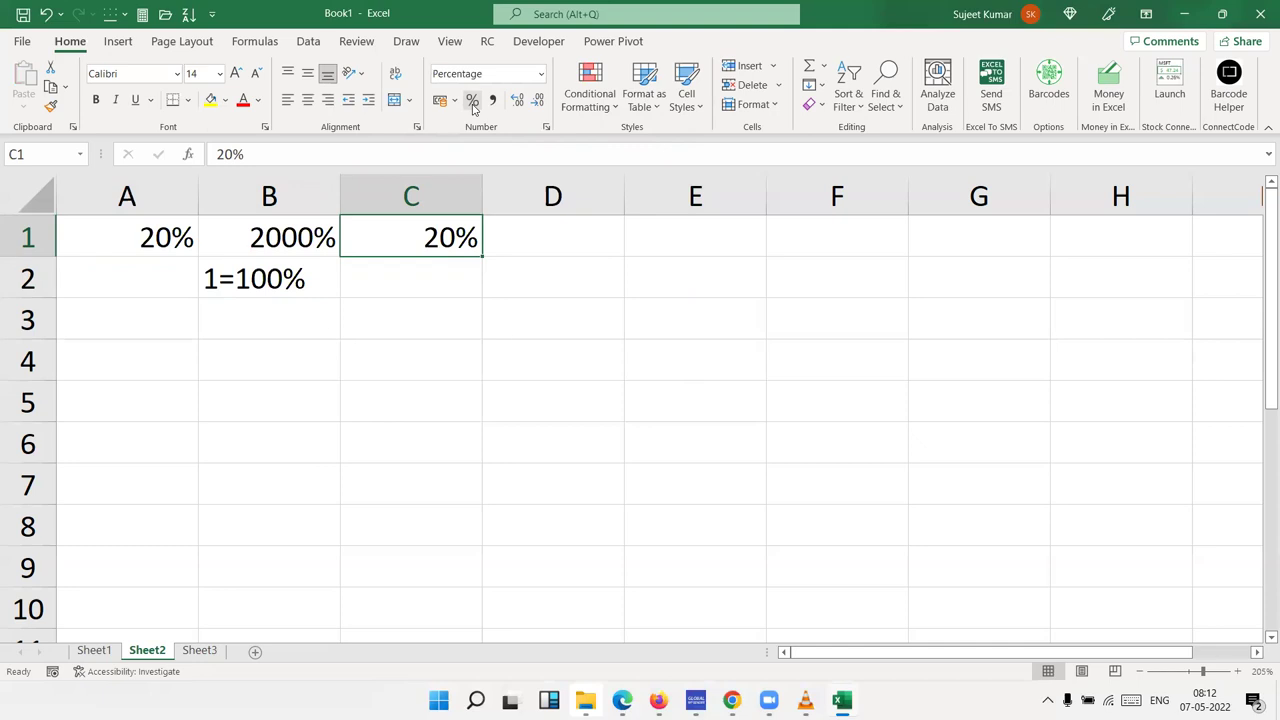
pyautogui.click(96, 348)
pyautogui.write('%')
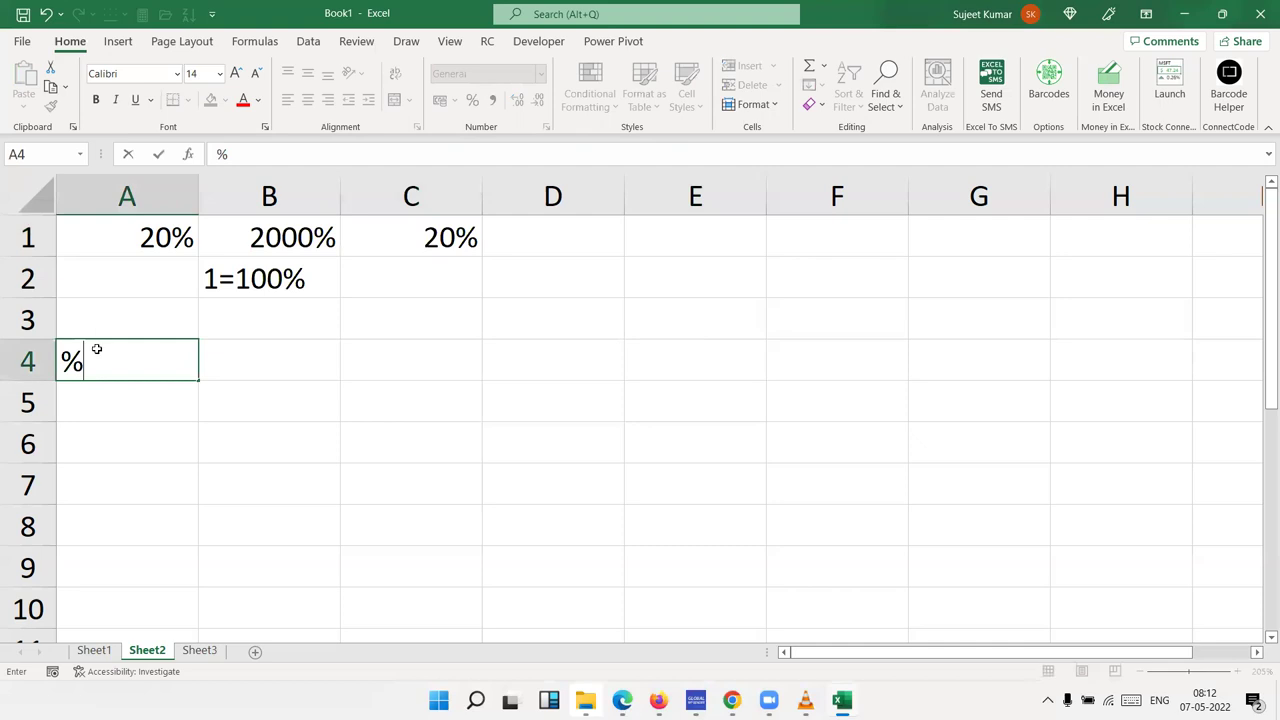
pyautogui.press('Return')
pyautogui.write('=ra')
pyautogui.press('Down')
pyautogui.press('Down')
pyautogui.press('Down')
pyautogui.press('Tab')
pyautogui.write('10,90')
pyautogui.press('Return')
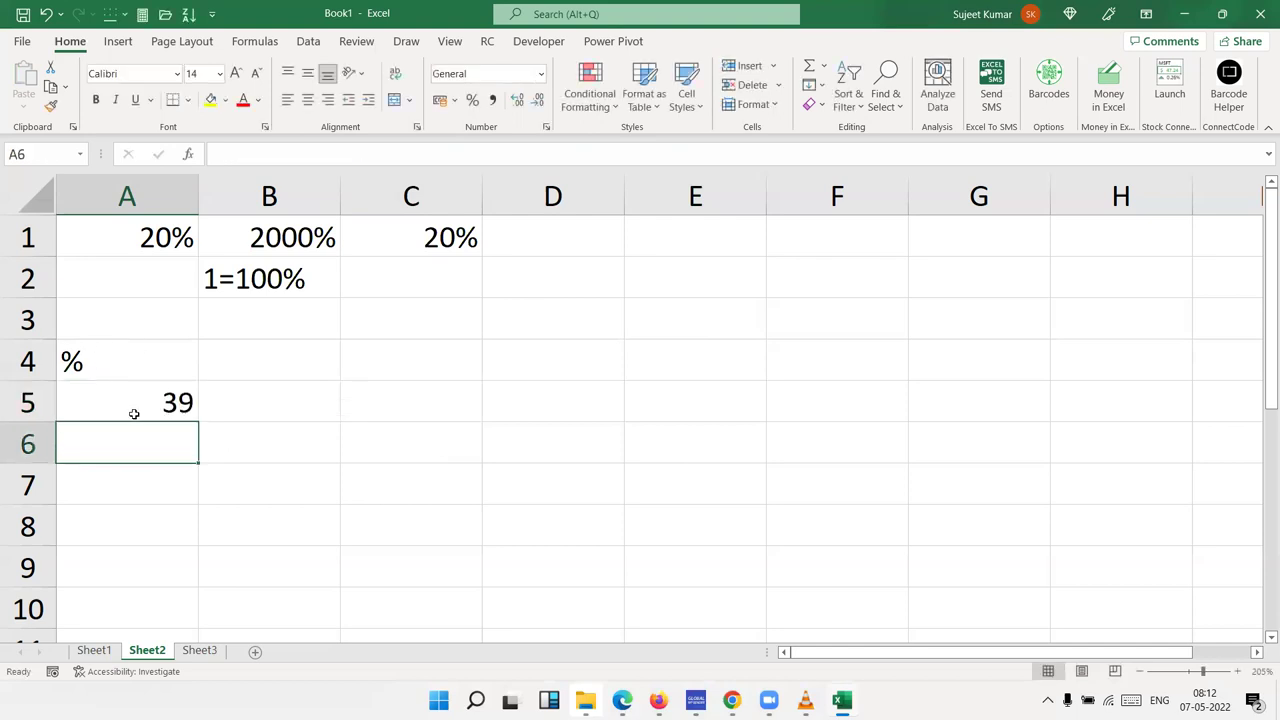
pyautogui.moveTo(134, 414); pyautogui.dragTo(675, 597)
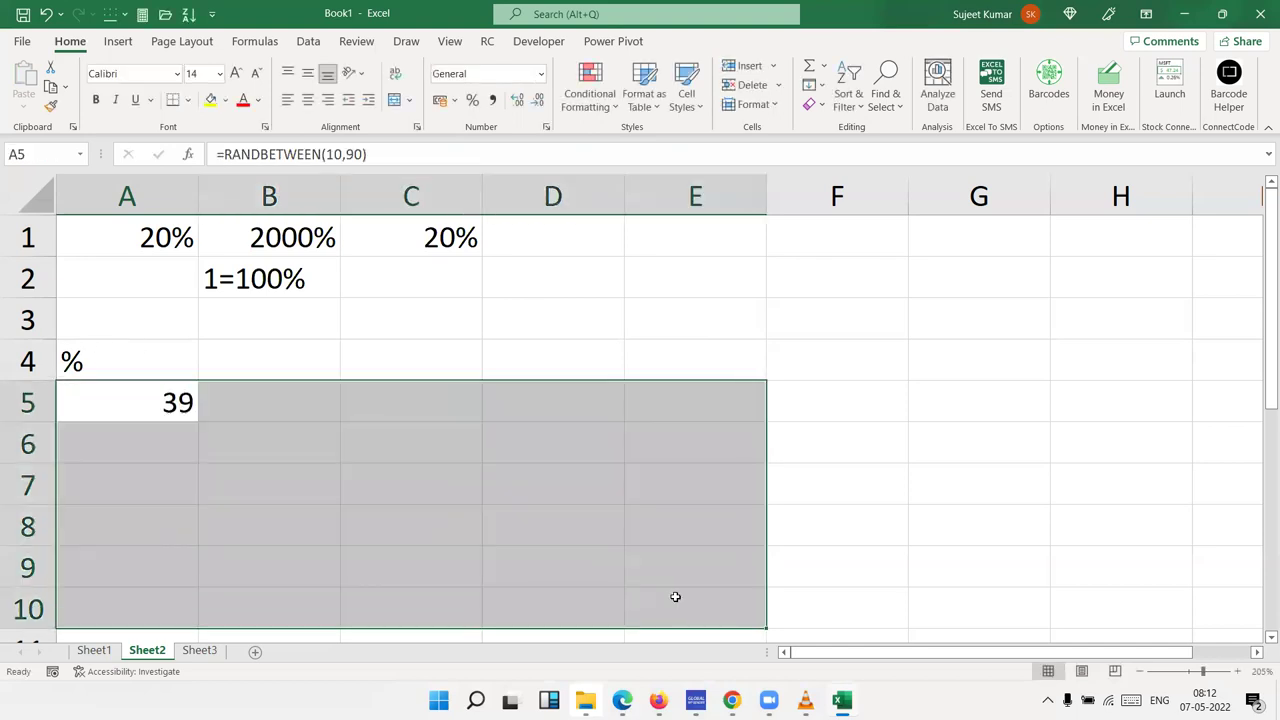
pyautogui.hotkey('ctrl', 'r')
pyautogui.hotkey('ctrl', 'd')
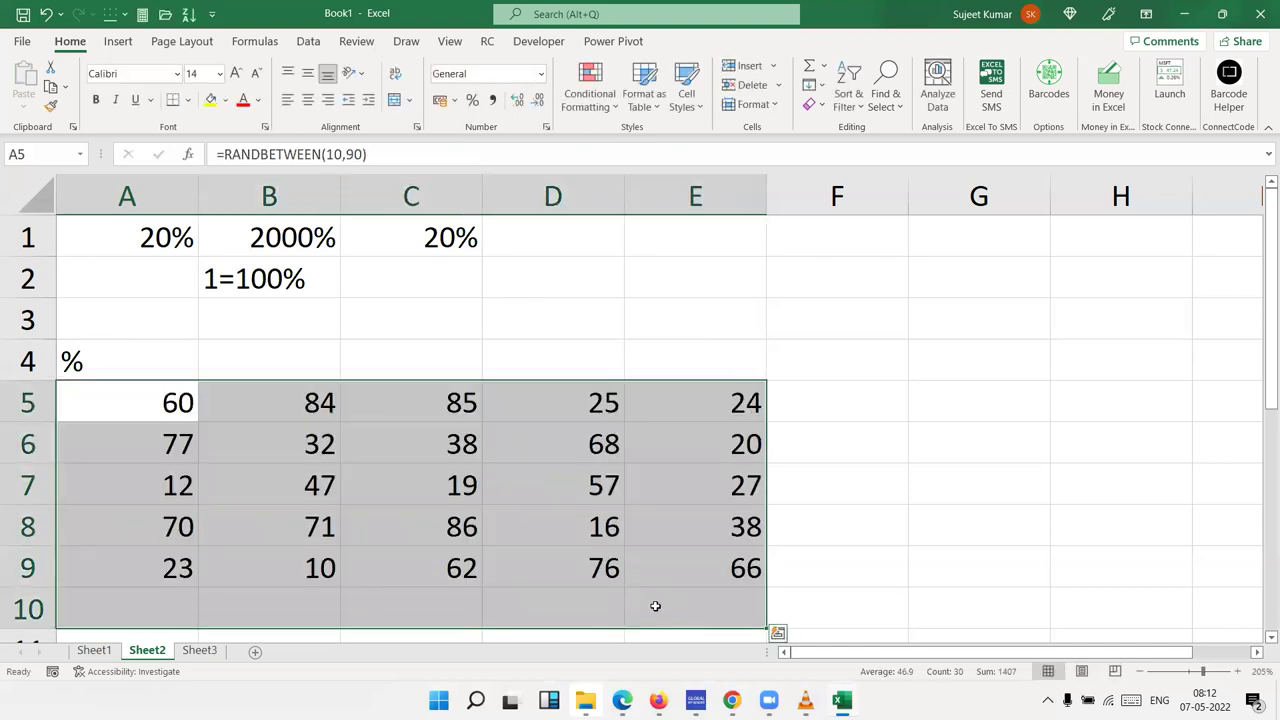
pyautogui.hotkey('ctrl', 'c')
pyautogui.click(23, 106)
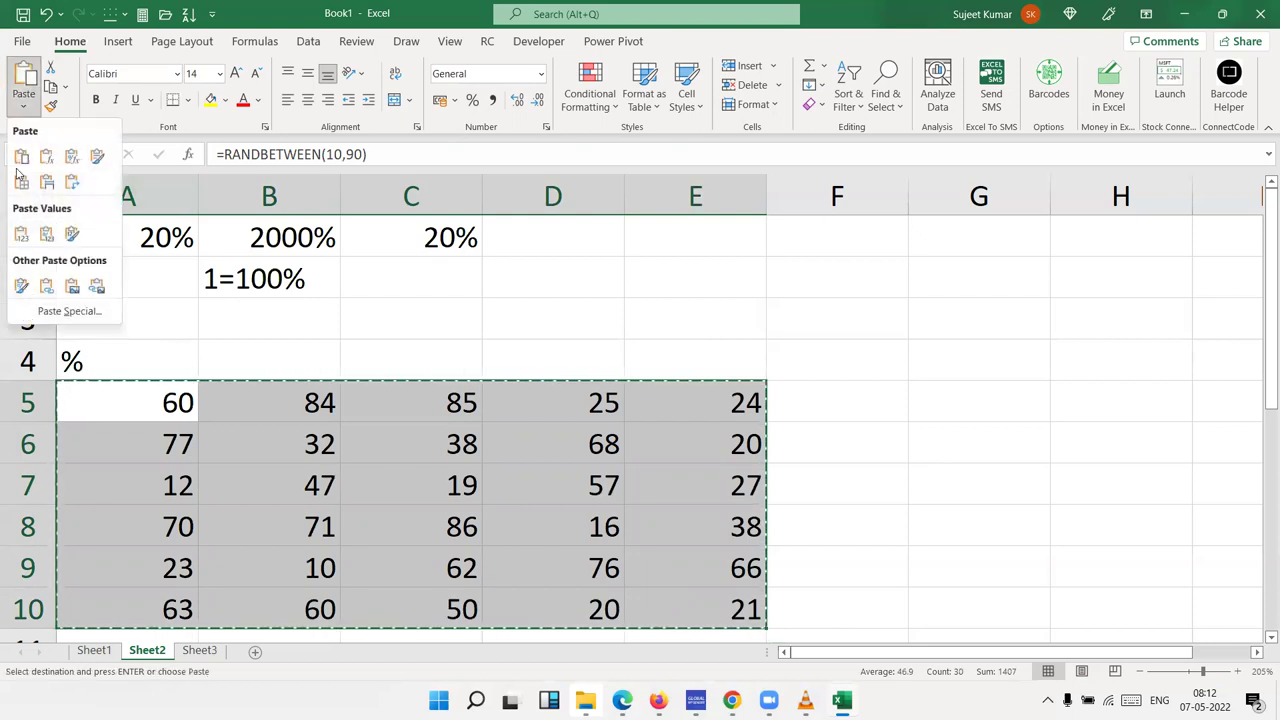
pyautogui.click(21, 233)
pyautogui.click(123, 397)
pyautogui.press('Escape')
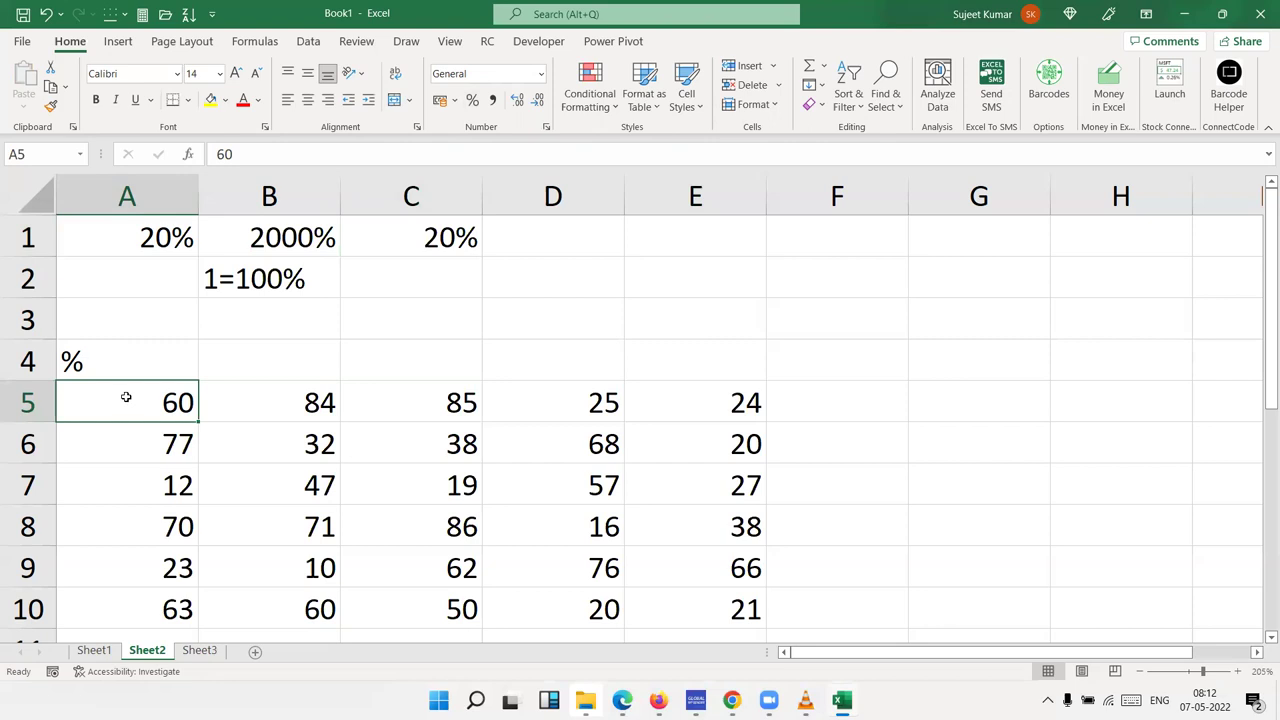
# Step: Enter 500 in D2, 60% in E2, and =D2*E2 in F2 giving 300
pyautogui.click(502, 287)
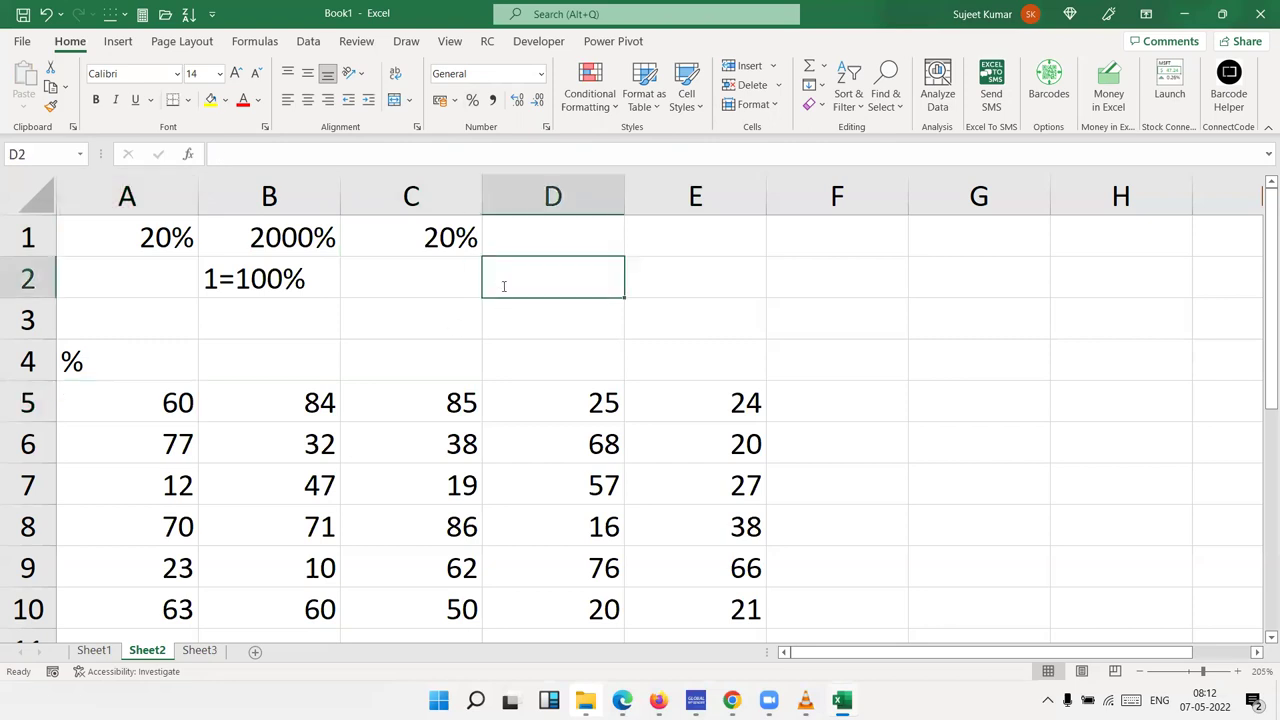
pyautogui.write('500')
pyautogui.press('Tab')
pyautogui.write('60')
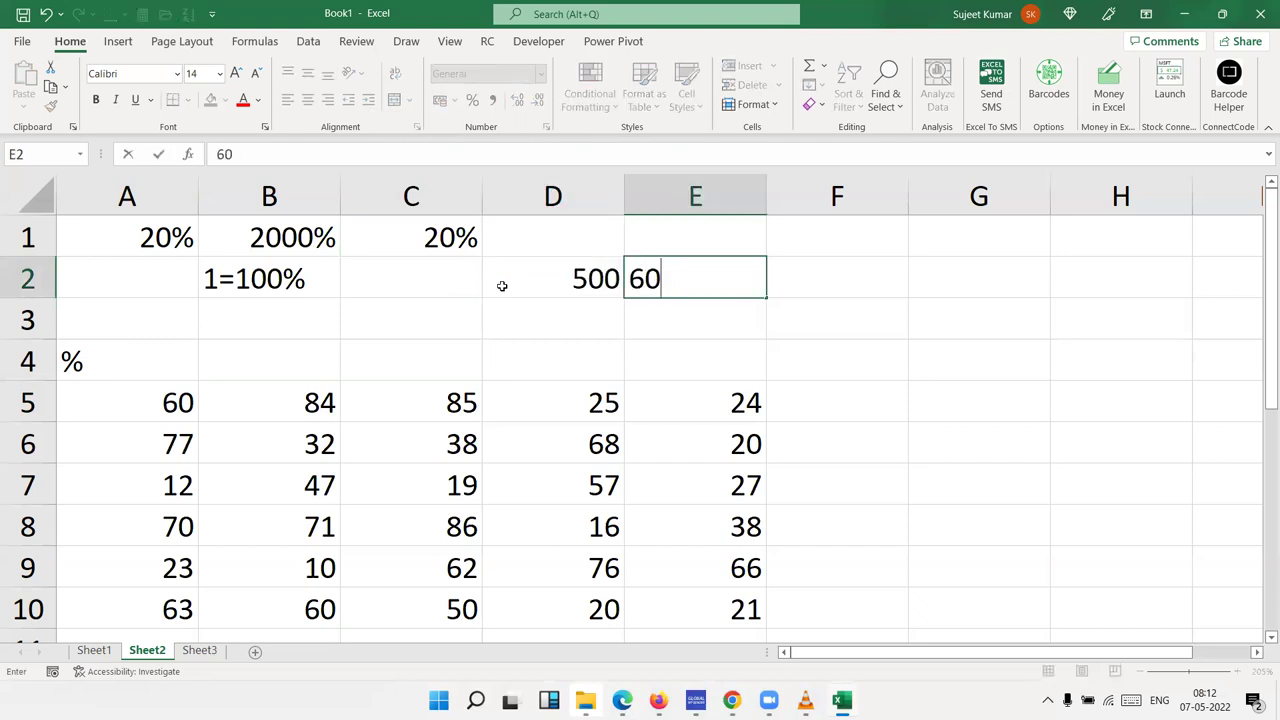
pyautogui.write('%')
pyautogui.press('Tab')
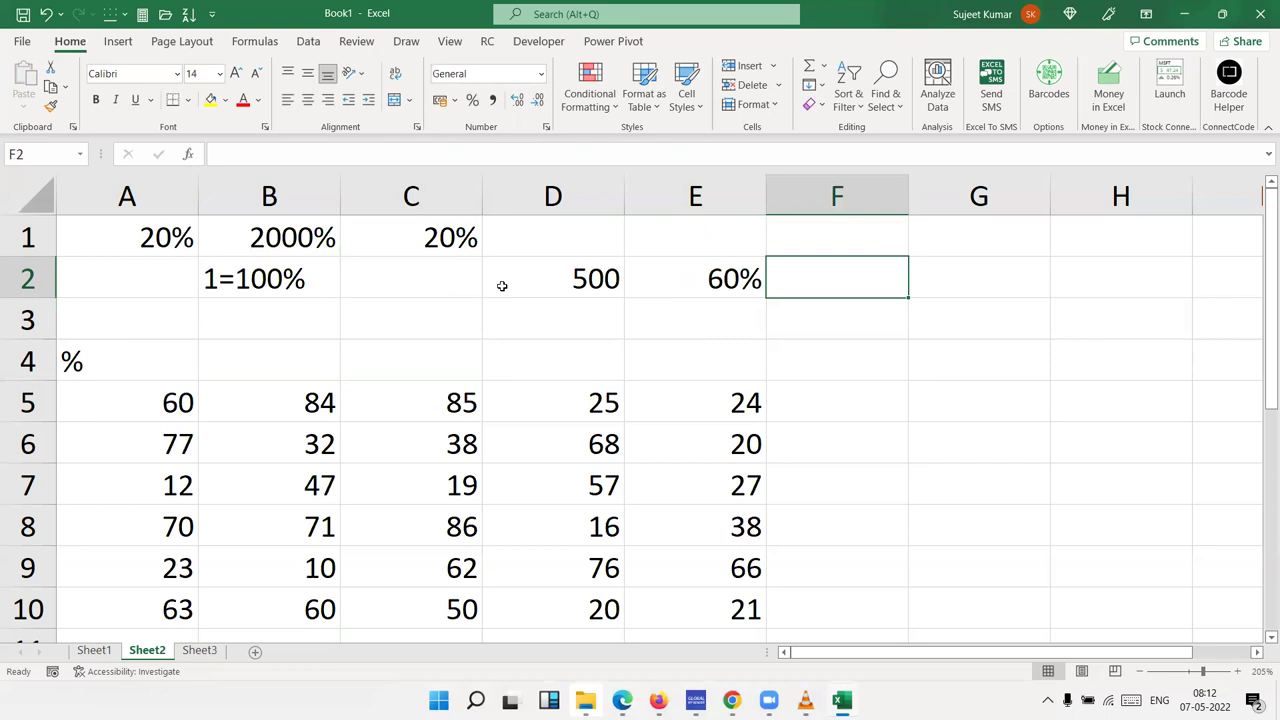
pyautogui.write('=')
pyautogui.press('Left')
pyautogui.press('Left')
pyautogui.write('*')
pyautogui.press('Left')
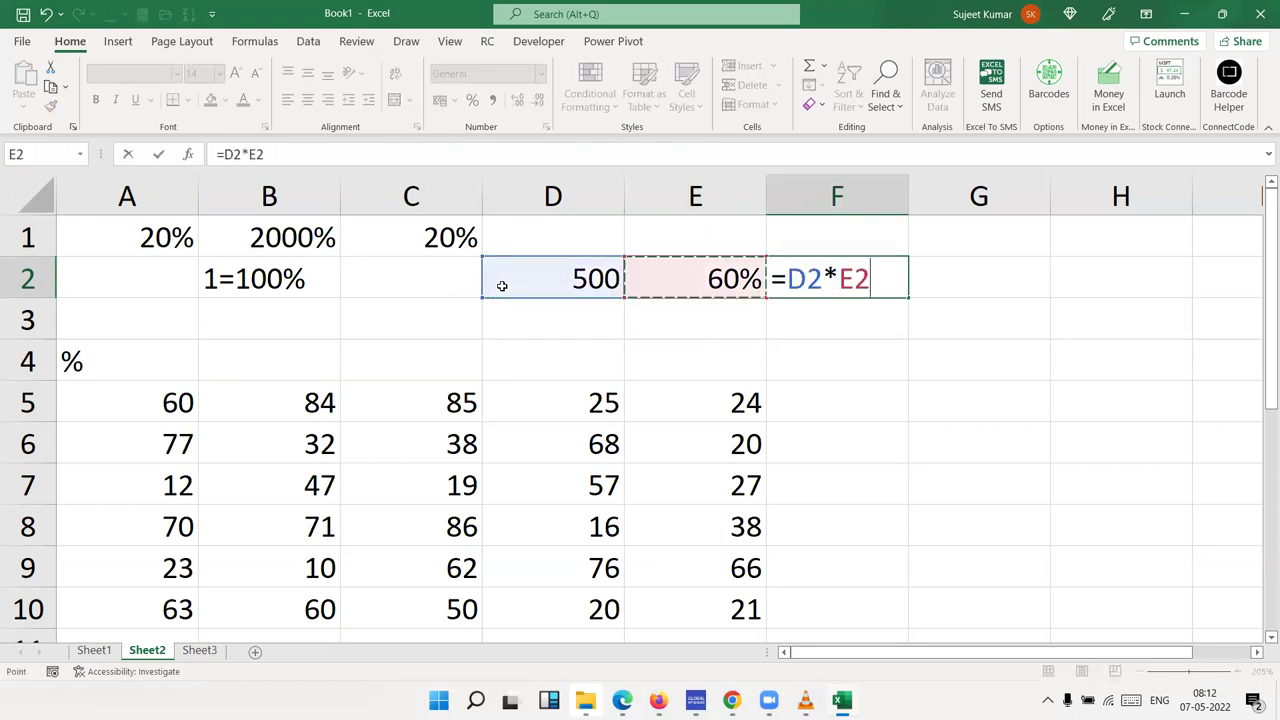
pyautogui.press('Return')
pyautogui.press('Left')
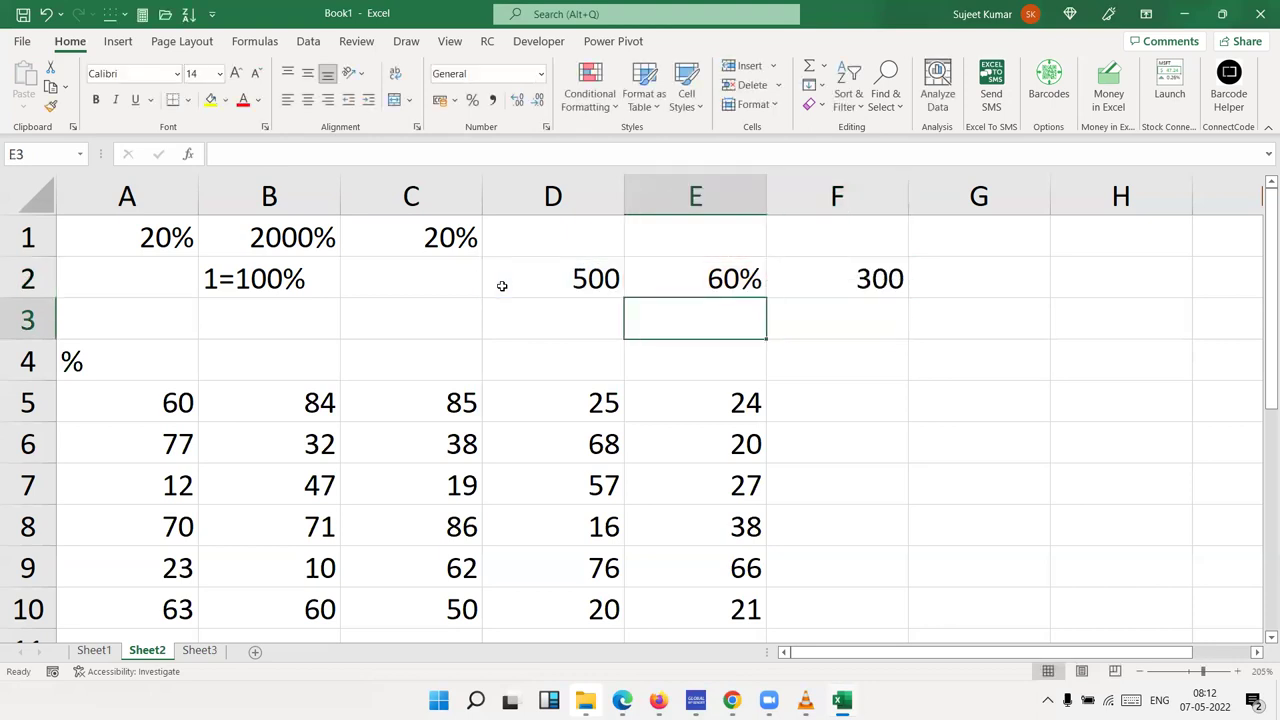
# Step: Enter 60 in E3 and the formula =D2*E3 in F3
pyautogui.write('6')
pyautogui.press('Return')
pyautogui.press('Up')
pyautogui.write('60')
pyautogui.press('Right')
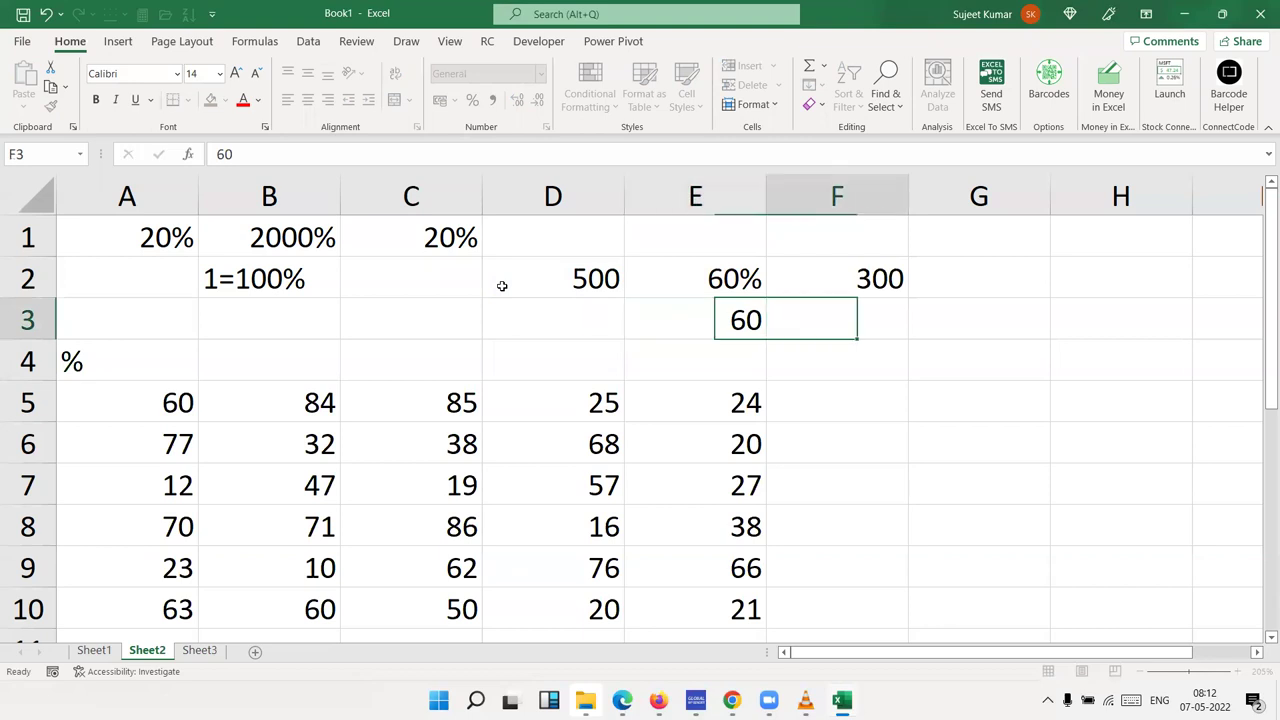
pyautogui.write('=')
pyautogui.press('Left')
pyautogui.press('Up')
pyautogui.write('*')
pyautogui.press('Left')
pyautogui.press('Return')
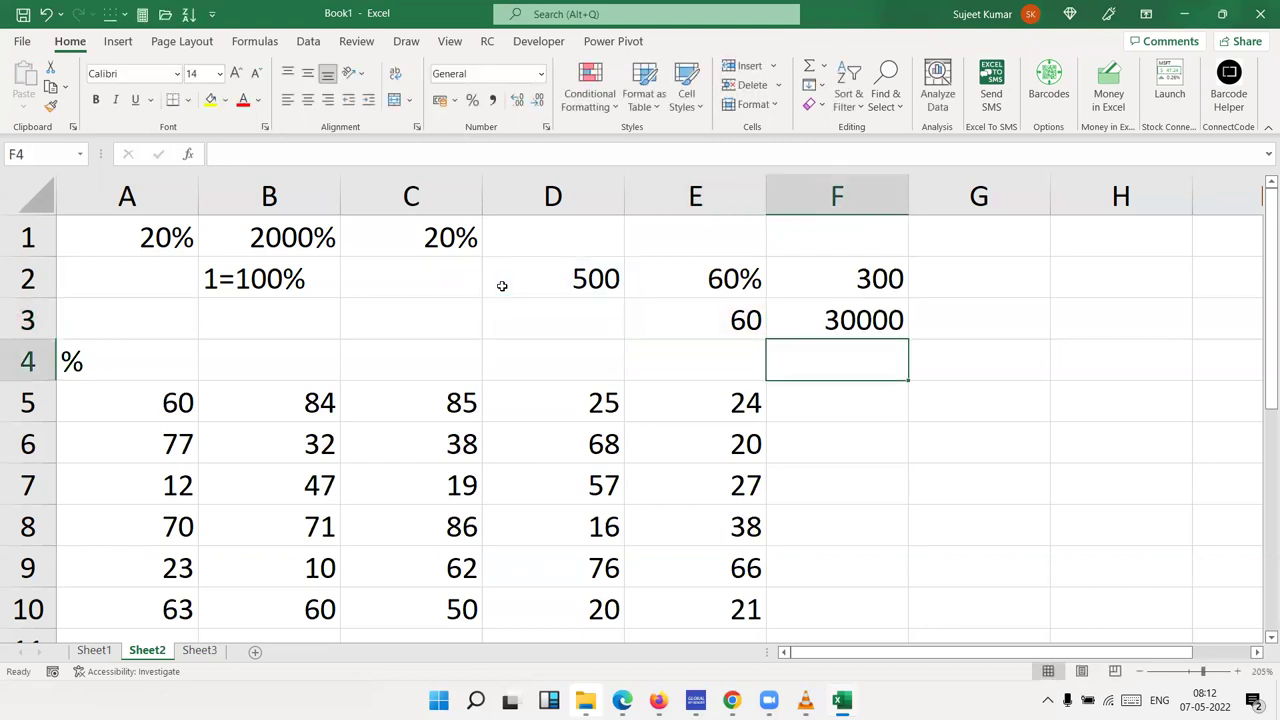
# Step: Edit F3's formula to =D2*E3/100 so it shows 300
pyautogui.press('Up')
pyautogui.press('F2')
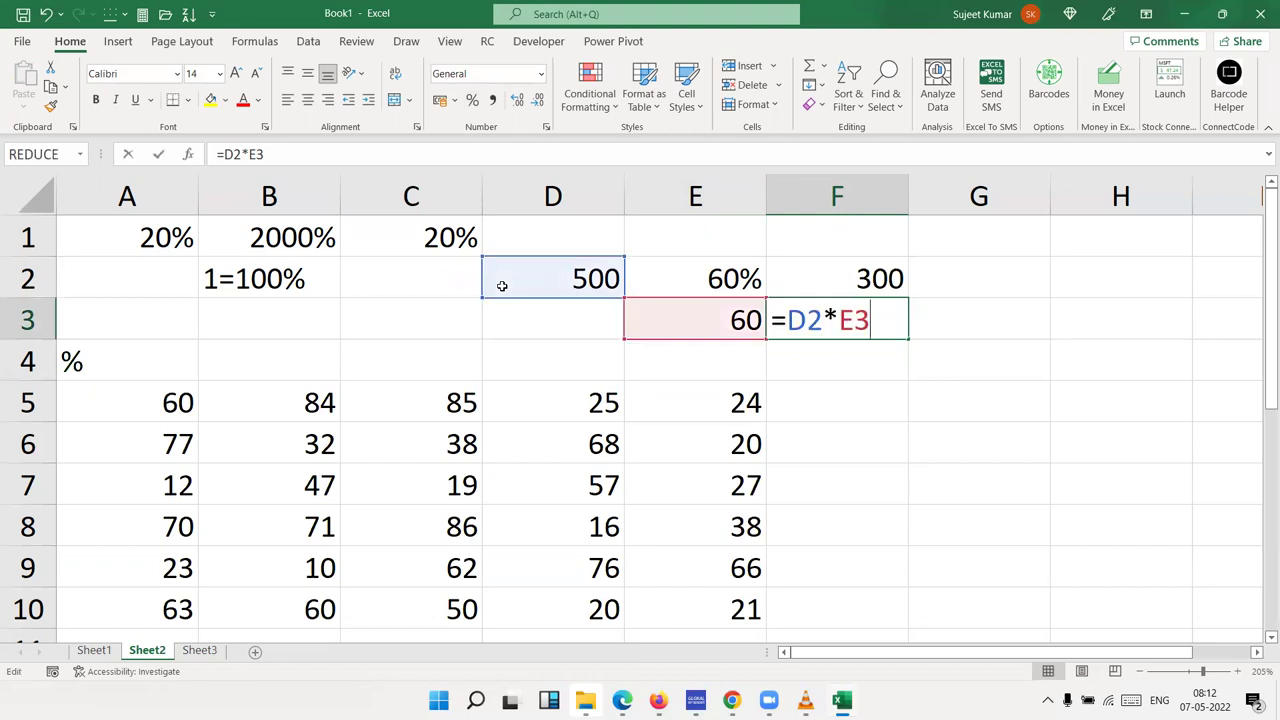
pyautogui.write('/100')
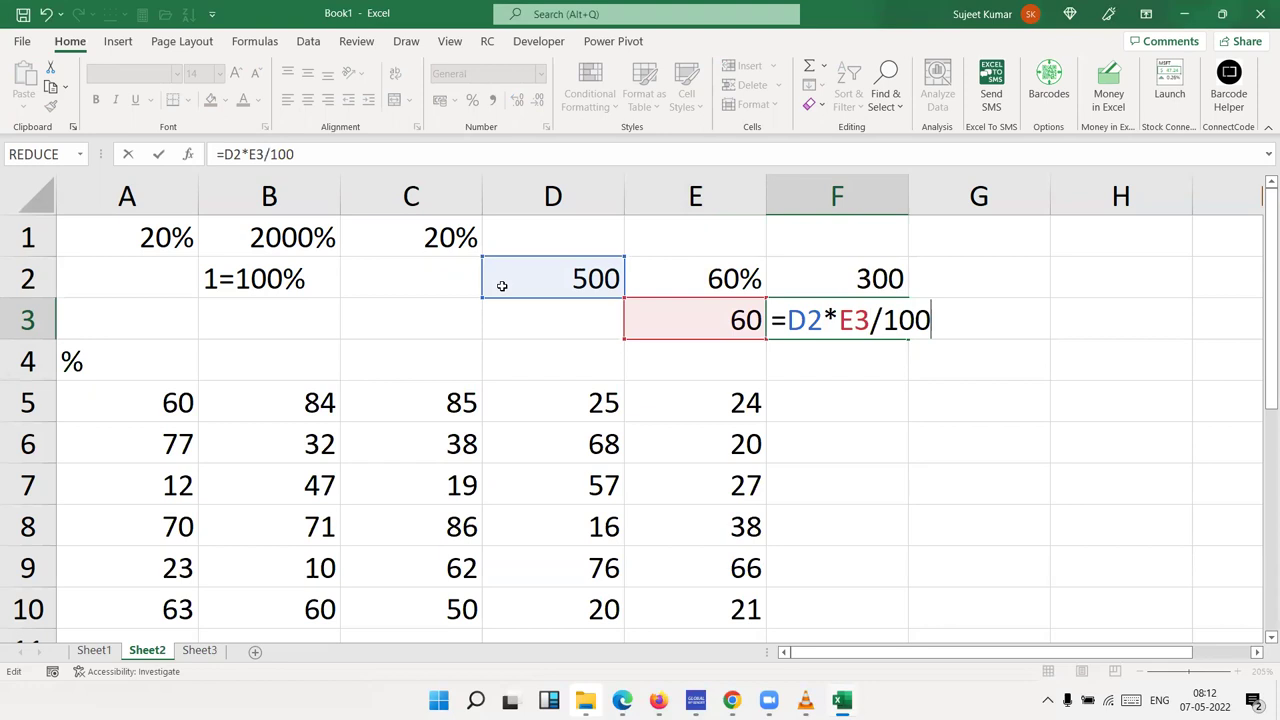
pyautogui.press('Return')
pyautogui.press('Up')
pyautogui.press('Left')
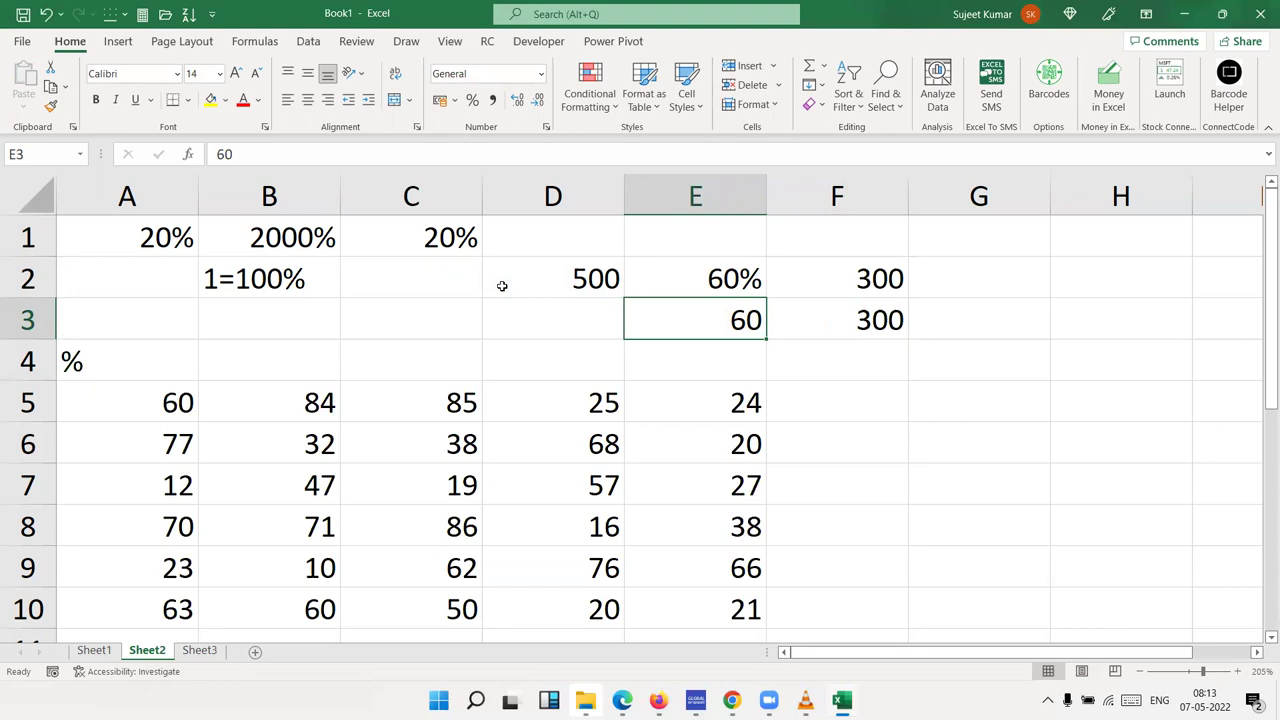
pyautogui.press('Right')
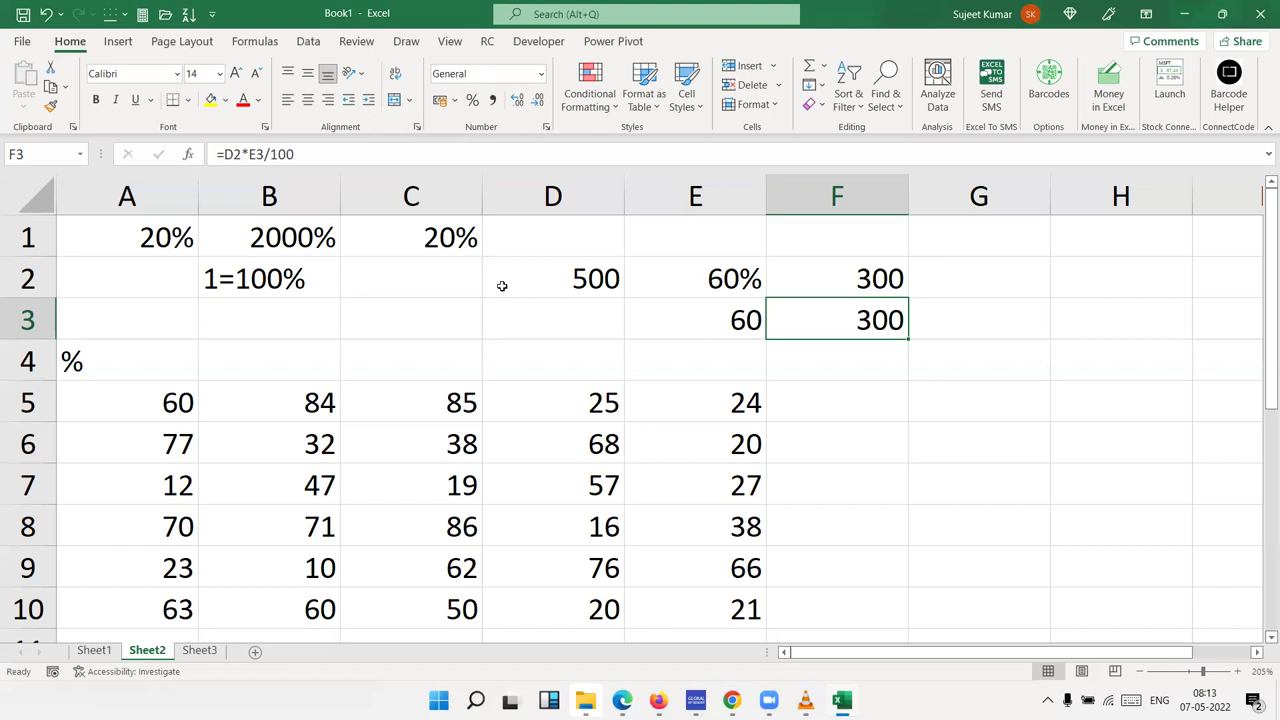
# Step: Try appending % to A5's 60 and A6's 77, then undo the changes
pyautogui.press('Left')
pyautogui.press('Right')
pyautogui.press('Down')
pyautogui.press('Left')
pyautogui.press('Left')
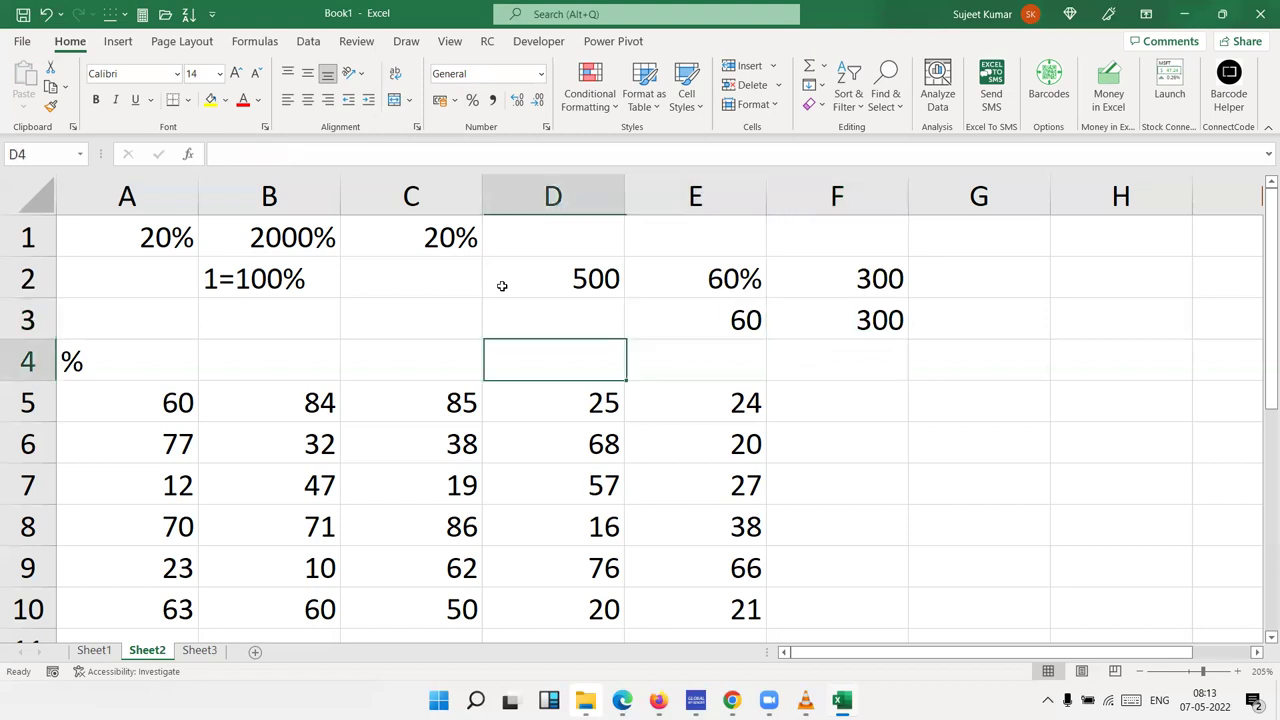
pyautogui.press('Left')
pyautogui.press('Left')
pyautogui.press('Left')
pyautogui.press('Down')
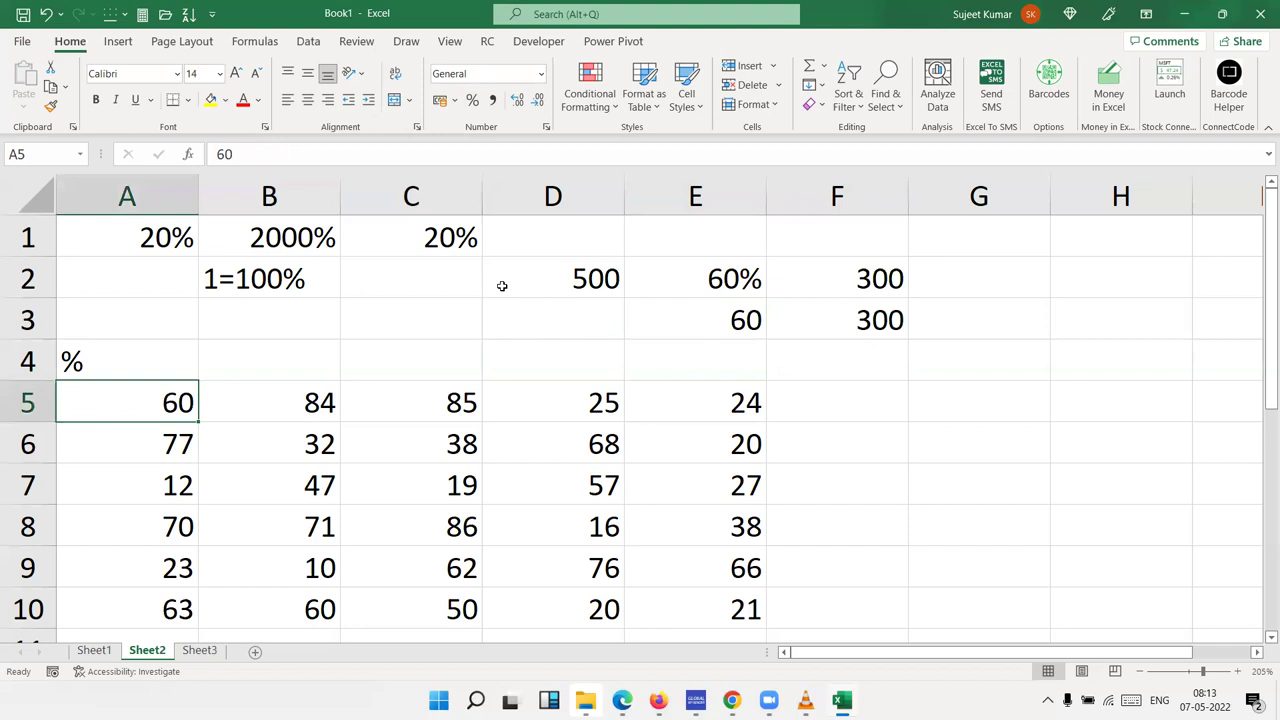
pyautogui.press('F2')
pyautogui.write('%')
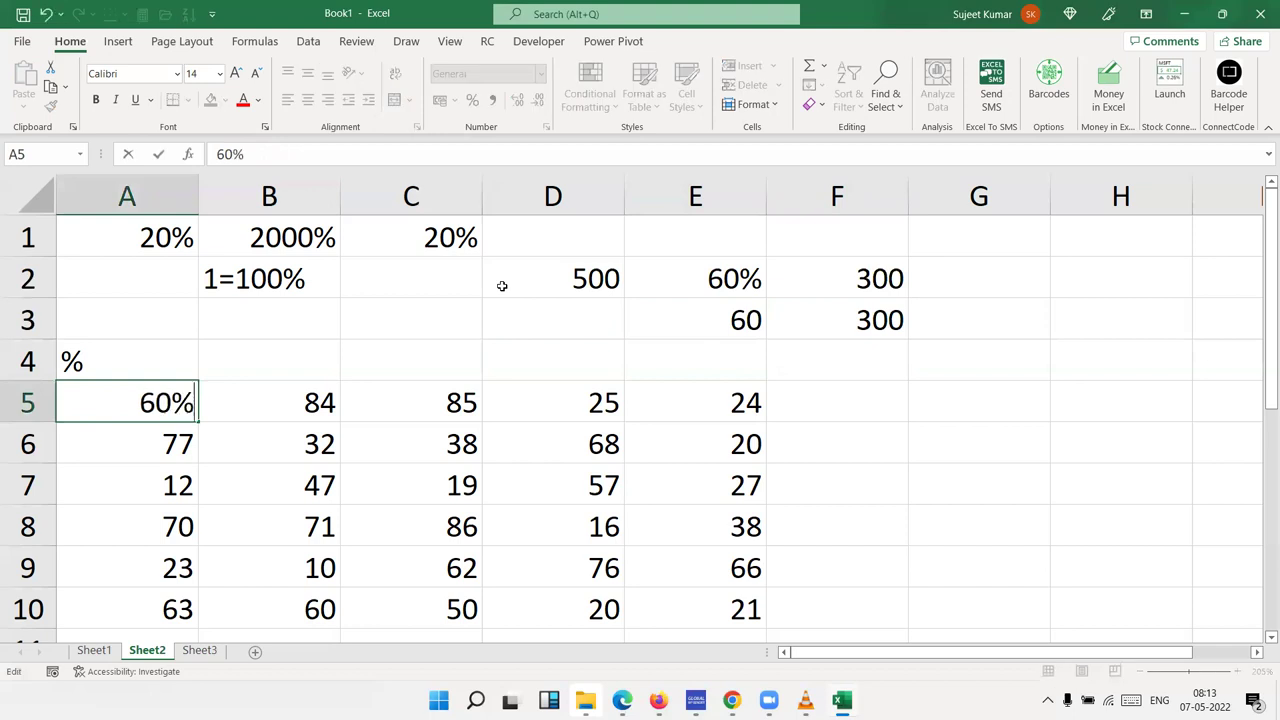
pyautogui.press('Return')
pyautogui.press('F2')
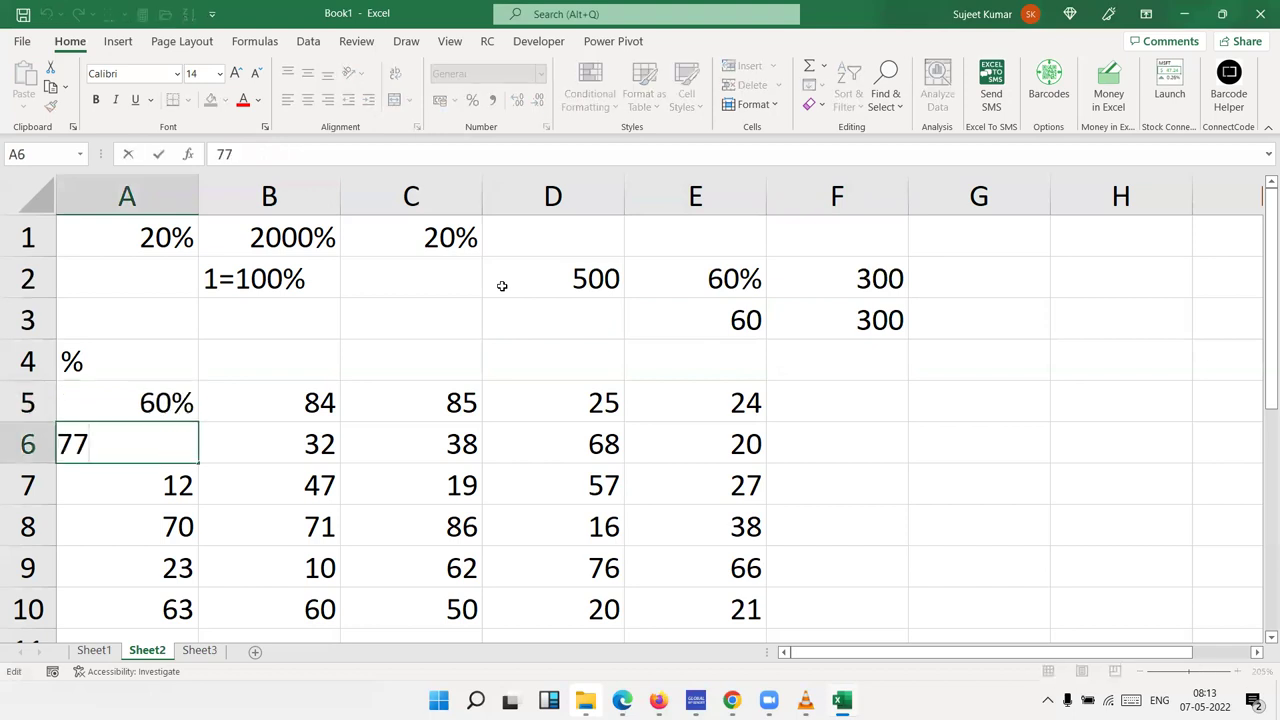
pyautogui.write('%')
pyautogui.press('Return')
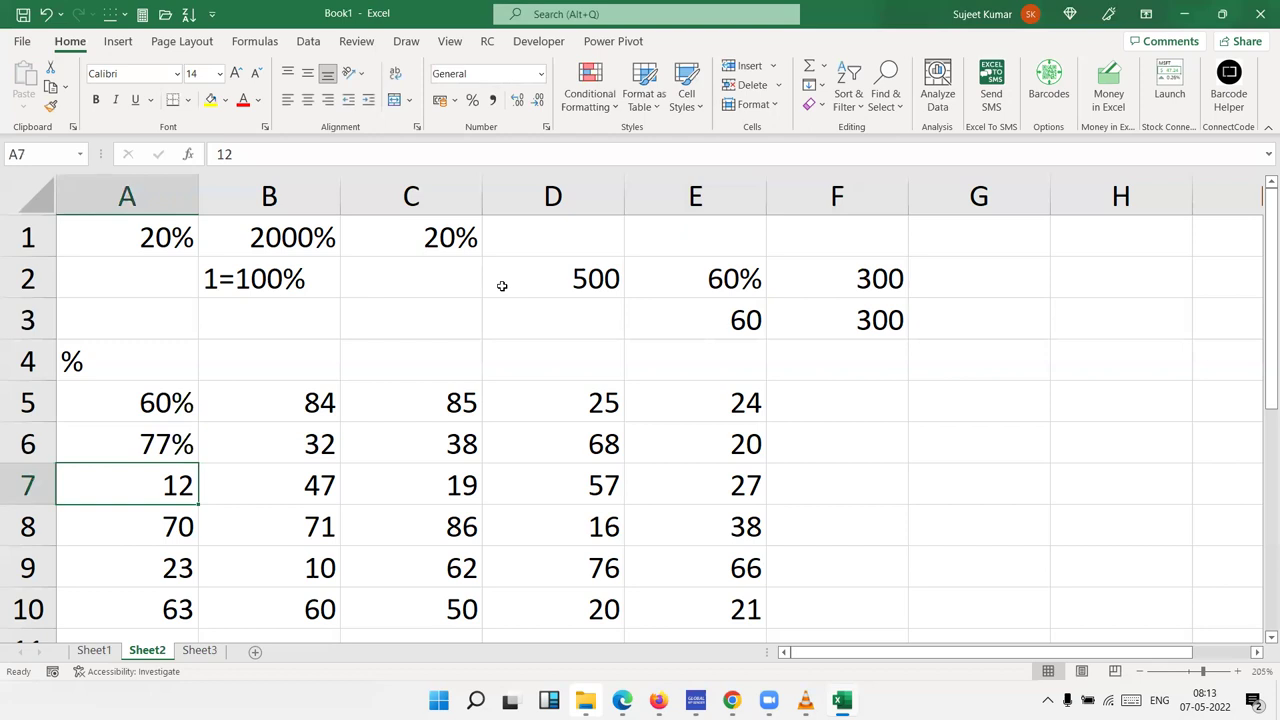
pyautogui.hotkey('ctrl', 'z')
pyautogui.hotkey('ctrl', 'z')
pyautogui.press('Right')
# Step: Enter 100 in G6 and copy it
pyautogui.press('Right')
pyautogui.press('Right')
pyautogui.press('Right')
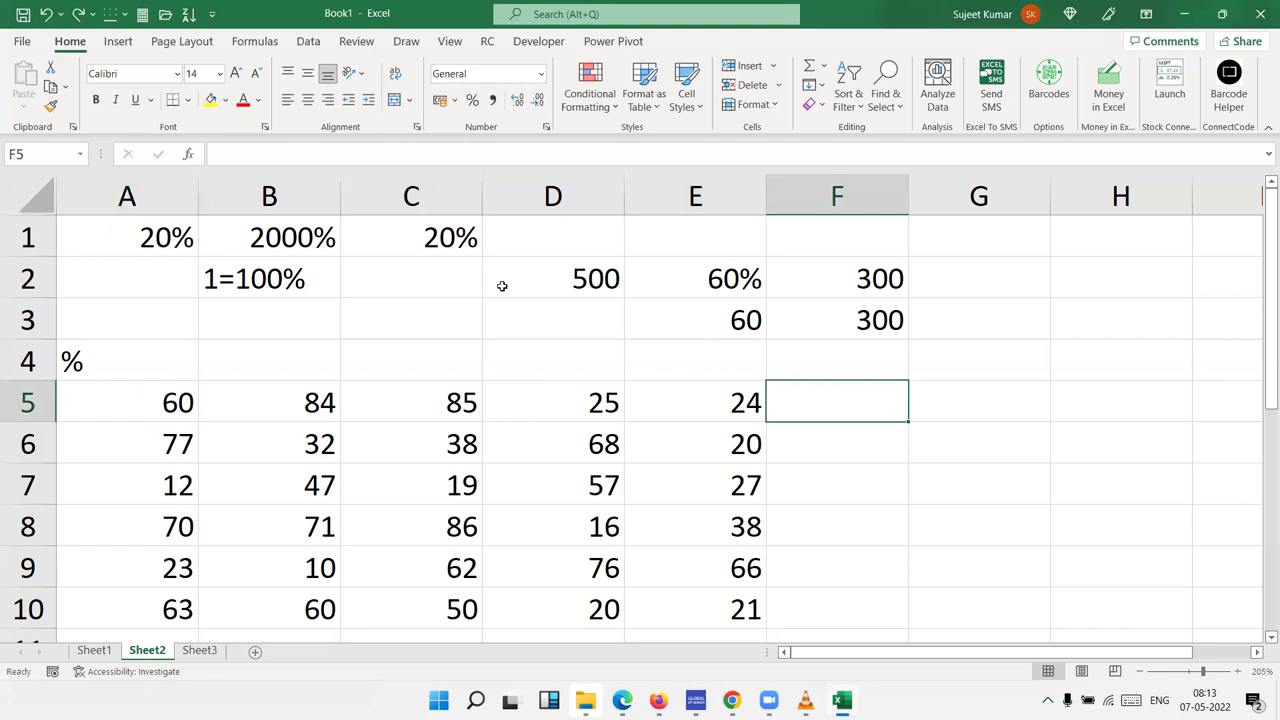
pyautogui.press('Right')
pyautogui.press('Down')
pyautogui.write('100')
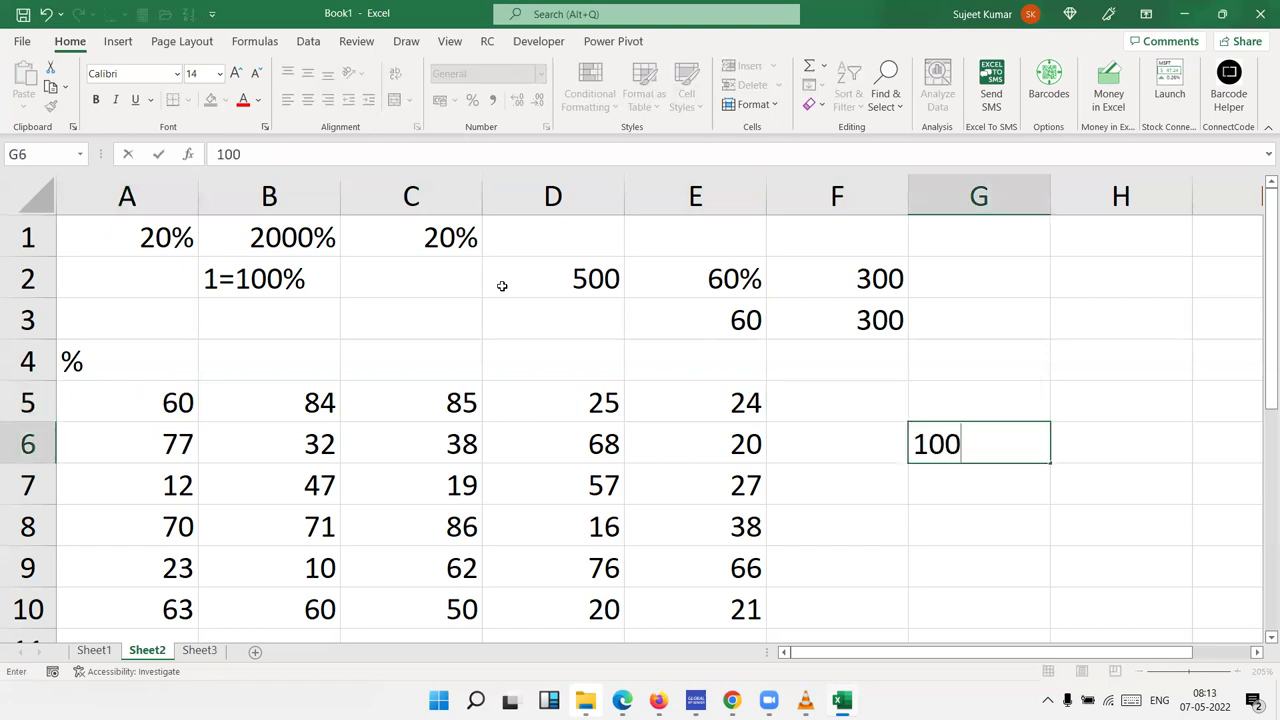
pyautogui.hotkey('ctrl', 'Return')
pyautogui.hotkey('ctrl', 'c')
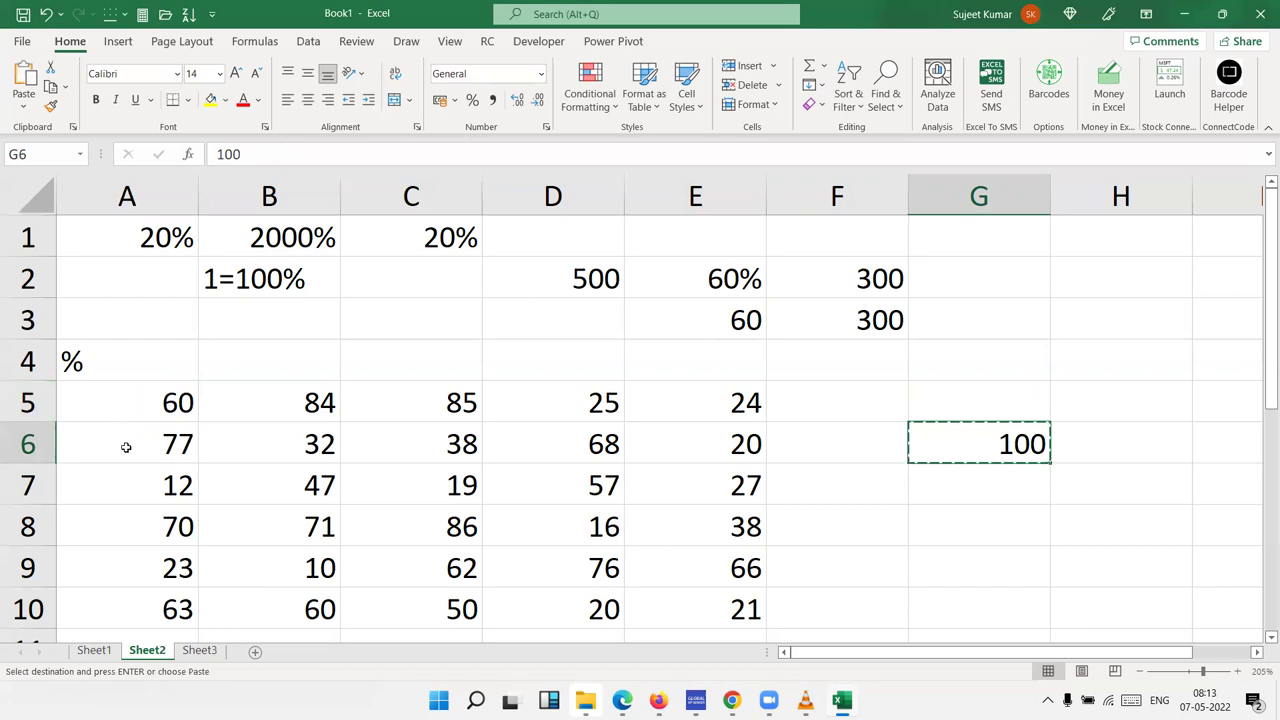
# Step: Select A5:E10 on Sheet2 and Paste Special with Divide, turning 60 into 0.6
pyautogui.click(103, 652)
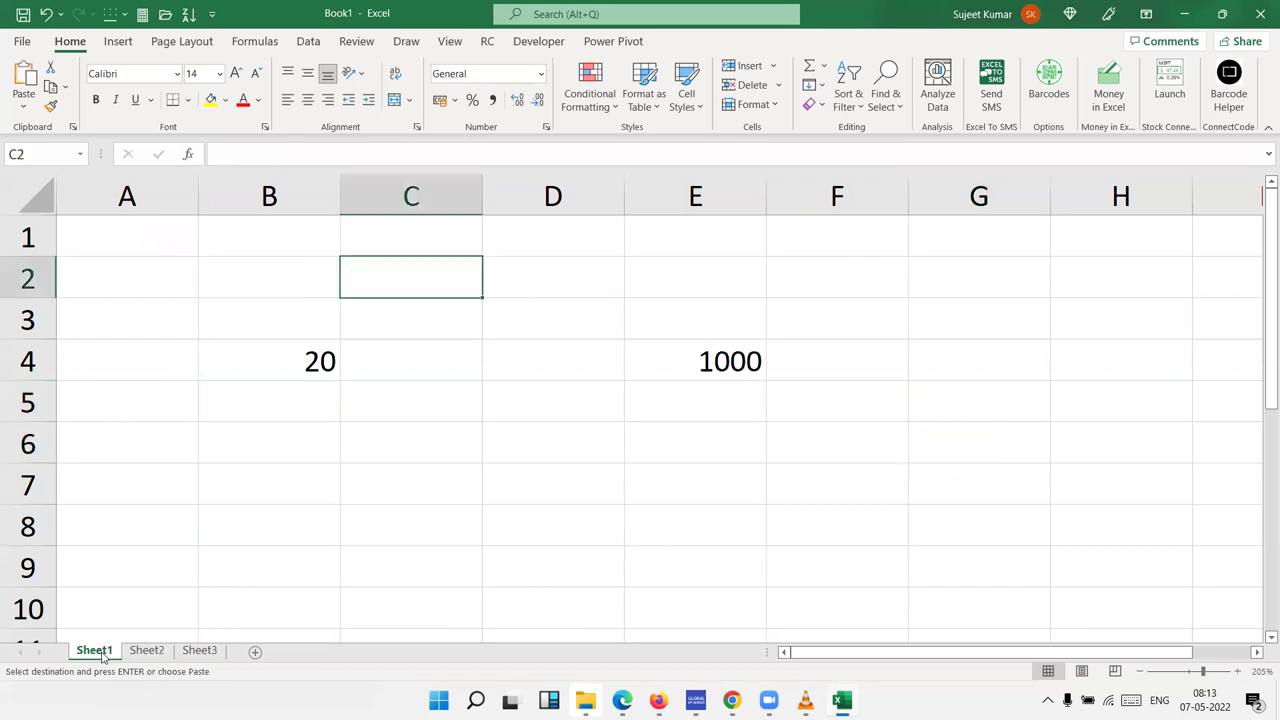
pyautogui.click(146, 658)
pyautogui.moveTo(140, 403)
pyautogui.mouseDown()
pyautogui.moveTo(618, 621)
pyautogui.moveTo(665, 604)
pyautogui.mouseUp()
pyautogui.rightClick(660, 604)
pyautogui.click(717, 174)
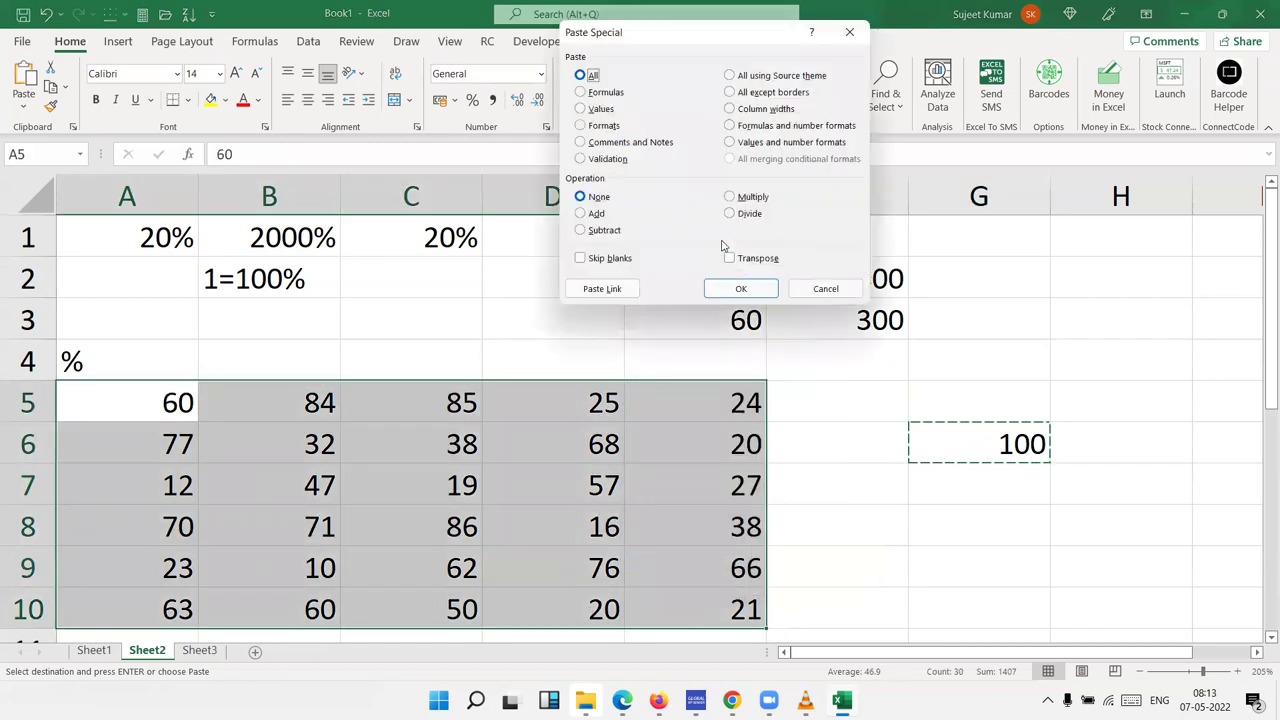
pyautogui.click(733, 214)
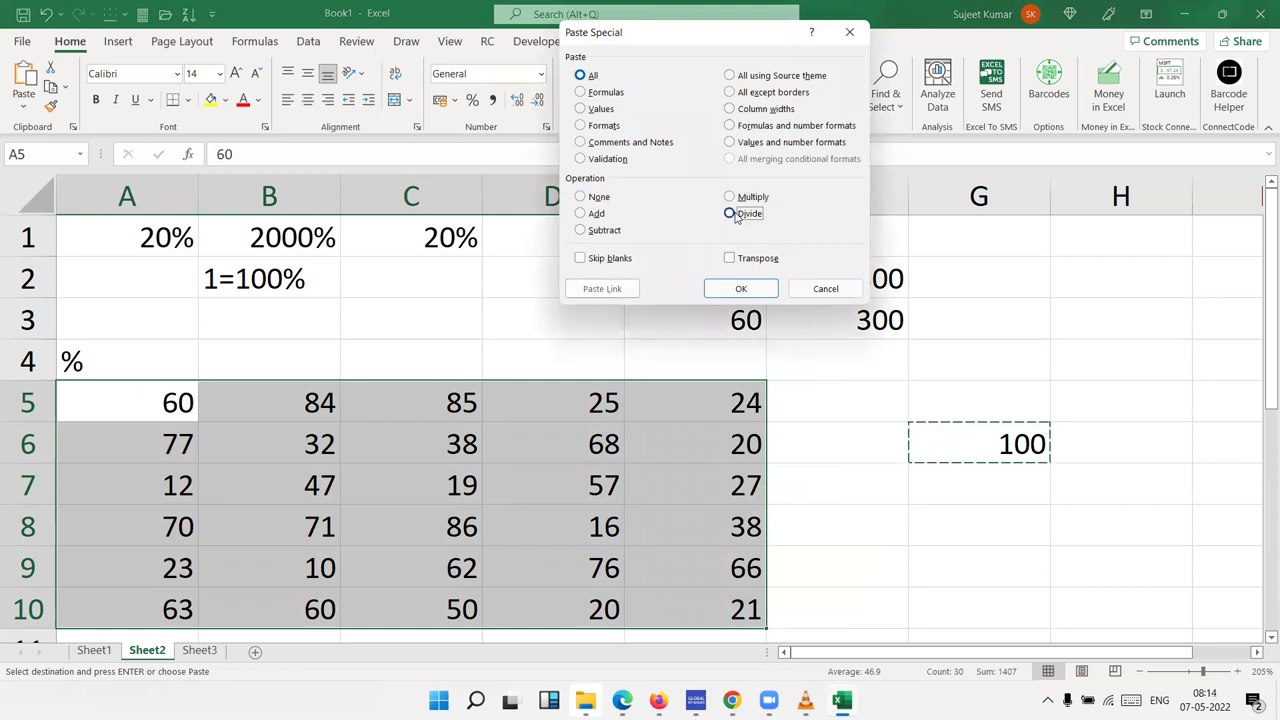
pyautogui.click(742, 289)
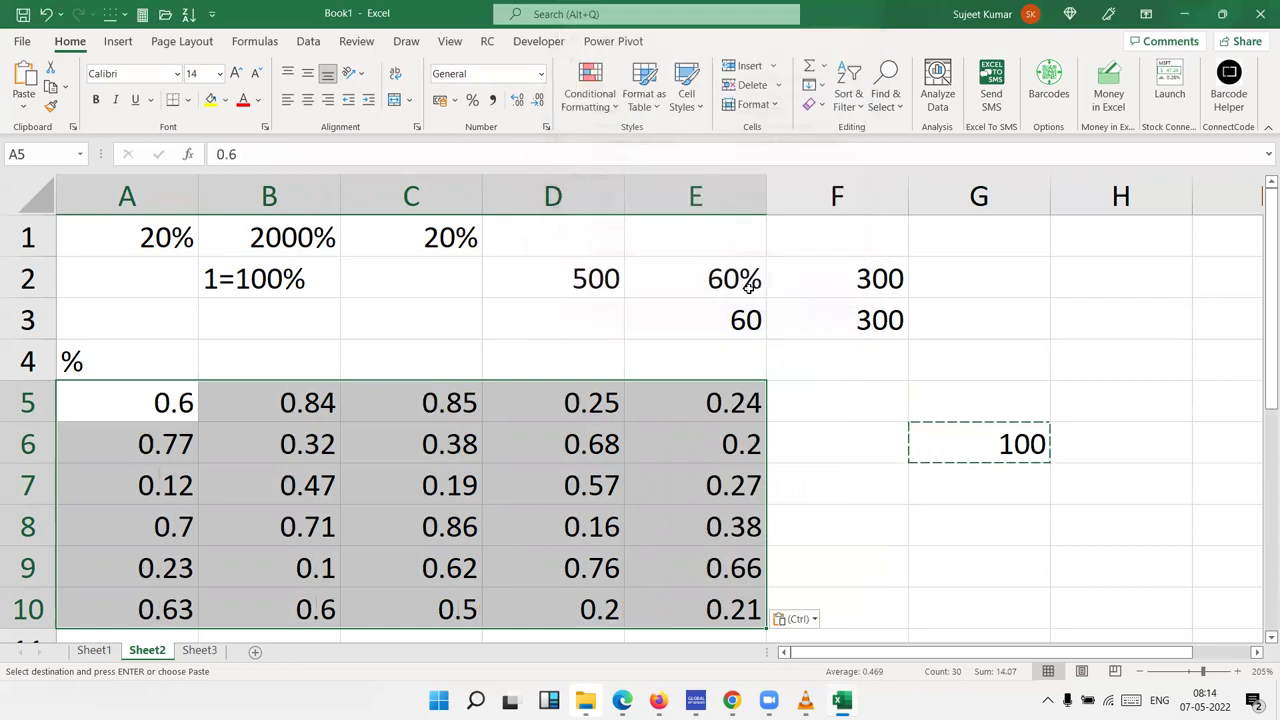
# Step: Apply Percent Style to the A5:E10 decimals, then go to the empty Sheet3
pyautogui.click(473, 101)
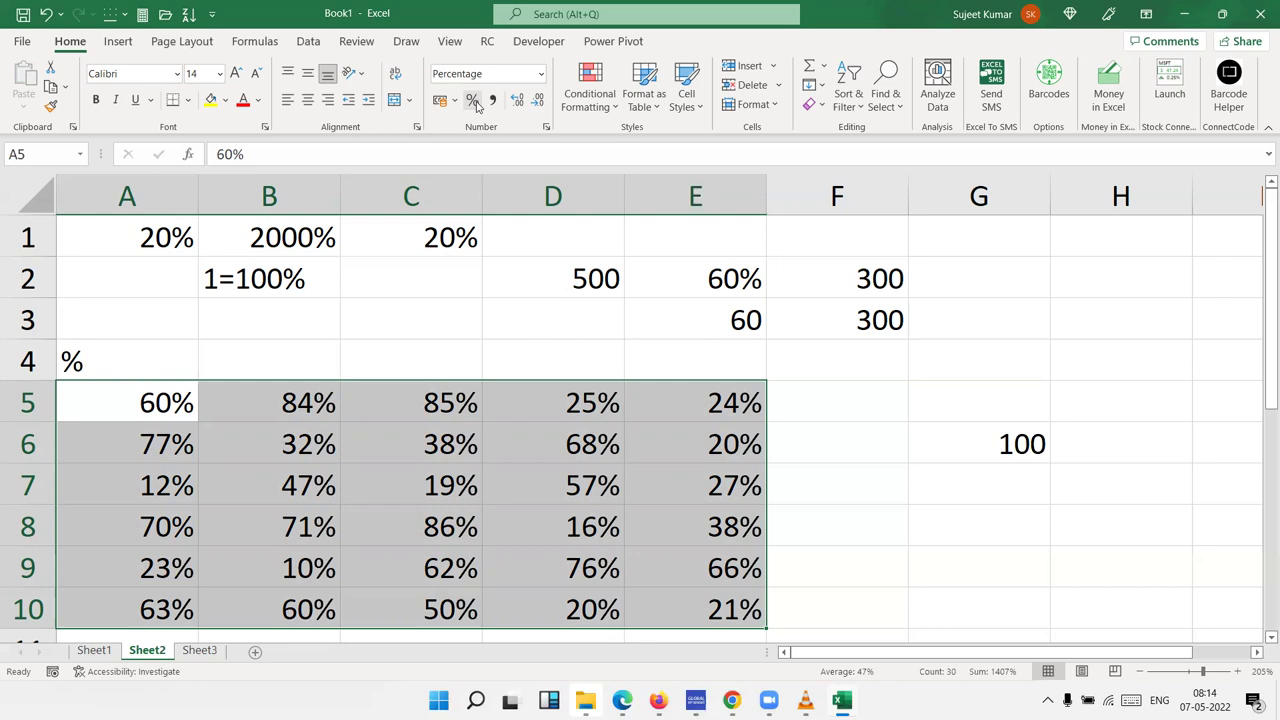
pyautogui.click(114, 652)
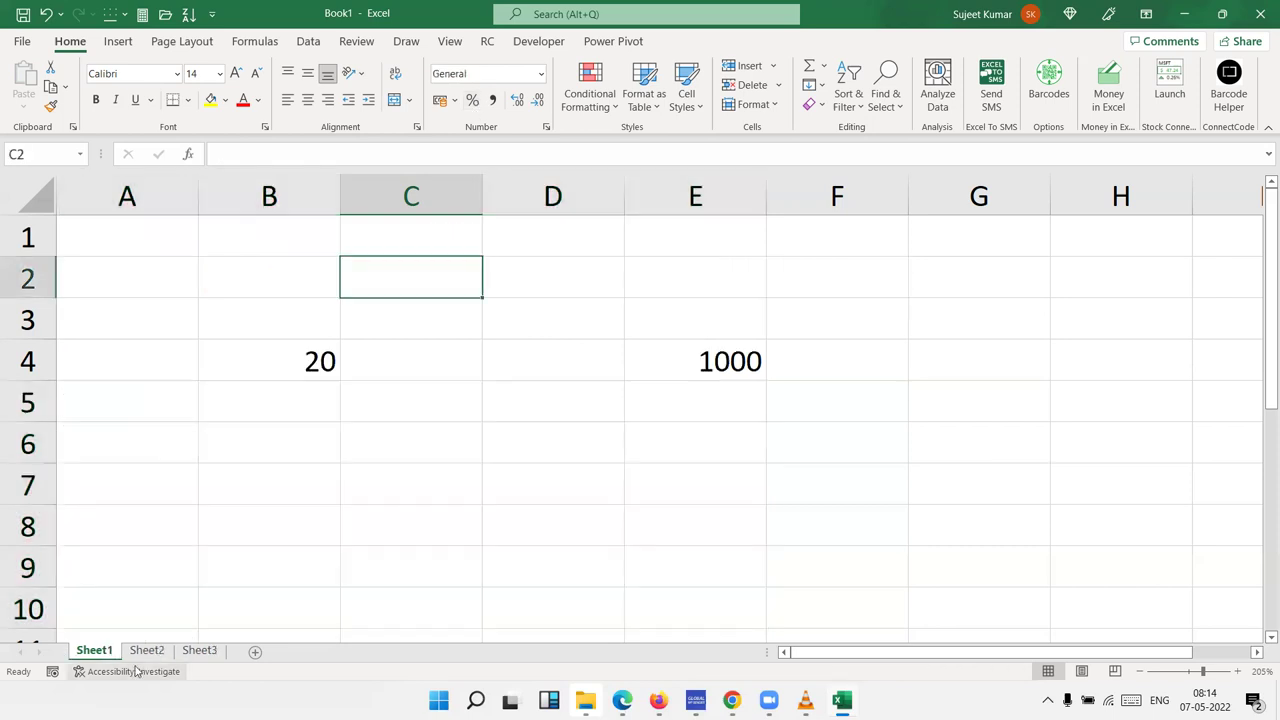
pyautogui.click(145, 652)
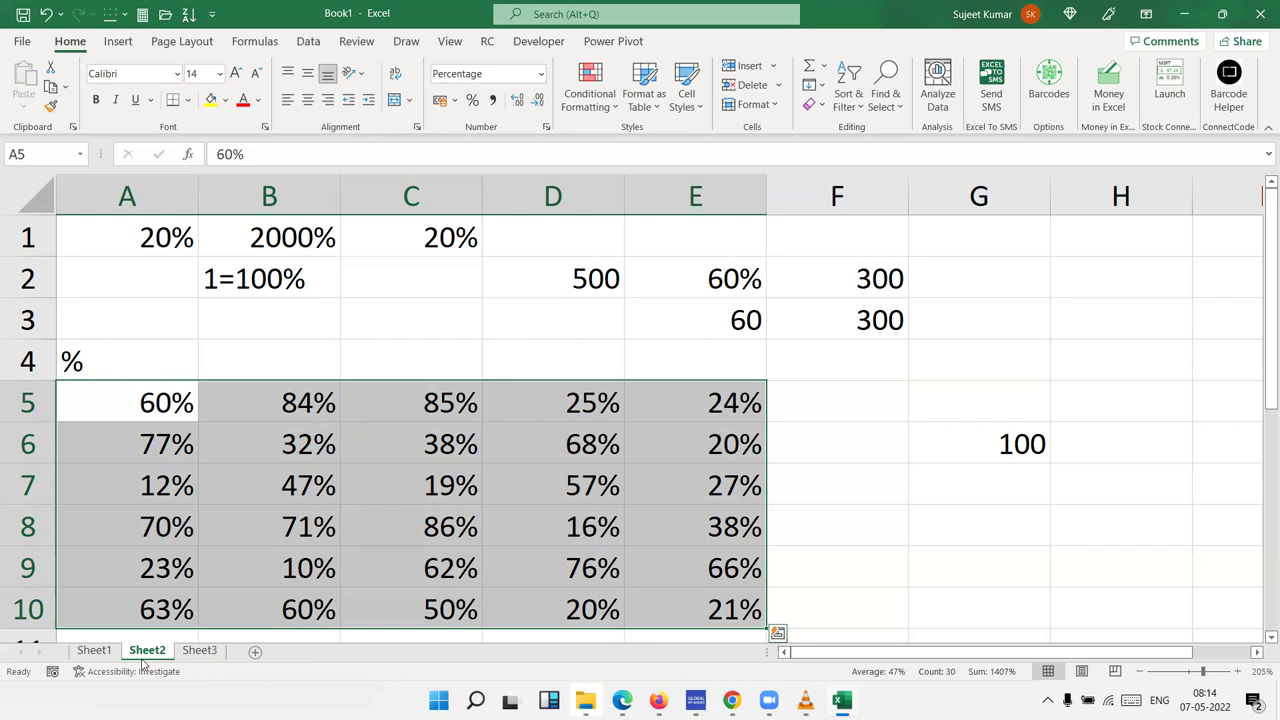
pyautogui.click(208, 651)
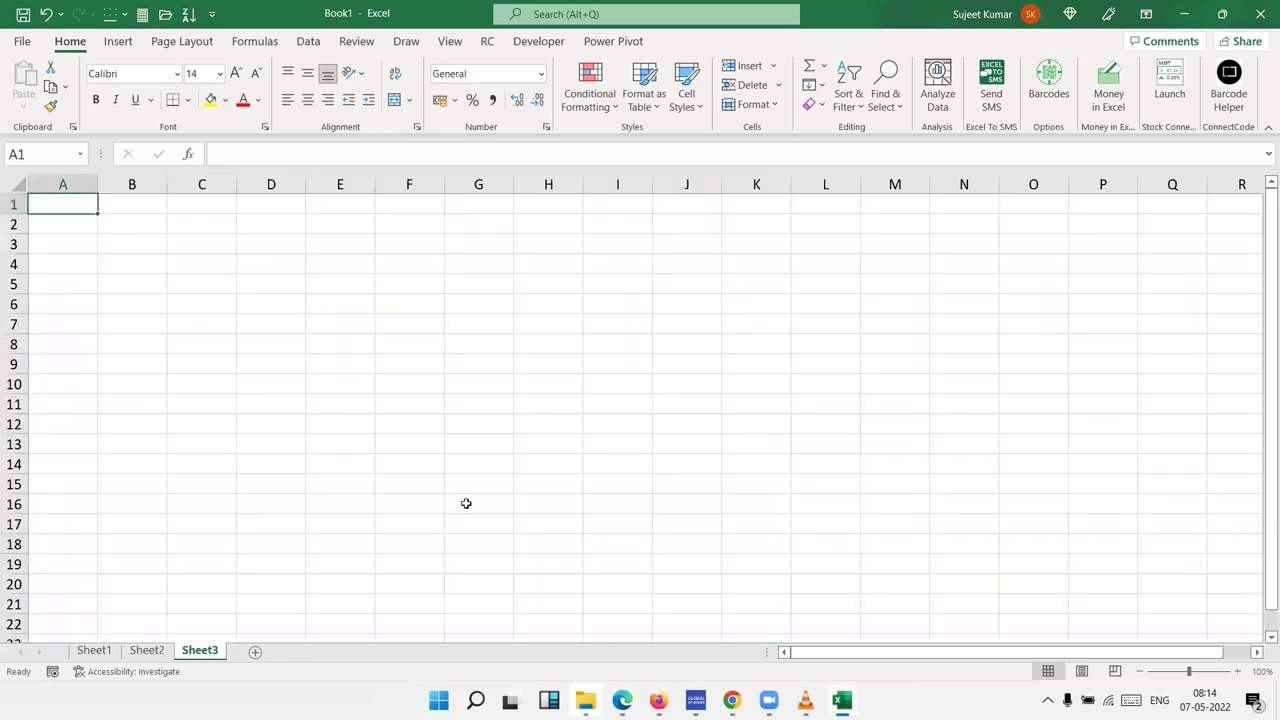
# Step: Type B,E,F,G,T,G,E,B into Sheet3's A1 and autofit column A's width
pyautogui.keyDown('ctrl'); pyautogui.scroll(4, 466, 398); pyautogui.keyUp('ctrl')
pyautogui.keyDown('ctrl'); pyautogui.scroll(1, 466, 398); pyautogui.keyUp('ctrl')
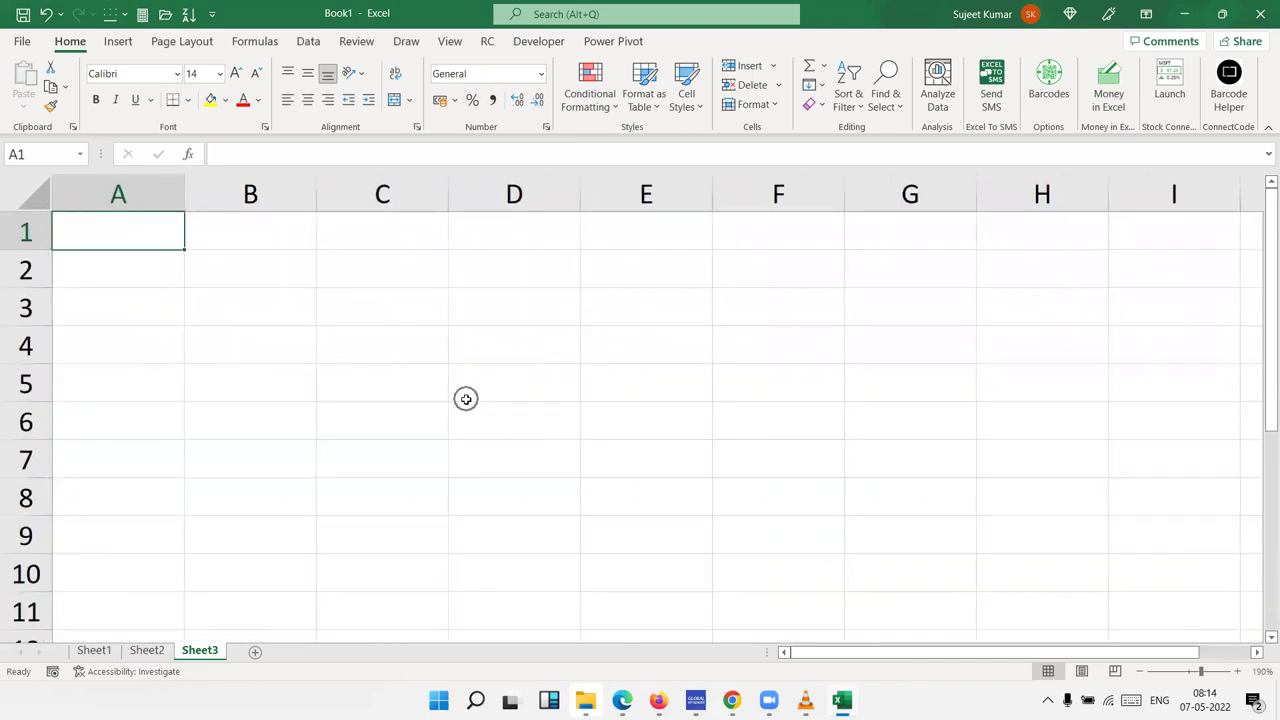
pyautogui.keyDown('ctrl'); pyautogui.scroll(1, 460, 393); pyautogui.keyUp('ctrl')
pyautogui.keyDown('ctrl'); pyautogui.scroll(1, 458, 390); pyautogui.keyUp('ctrl')
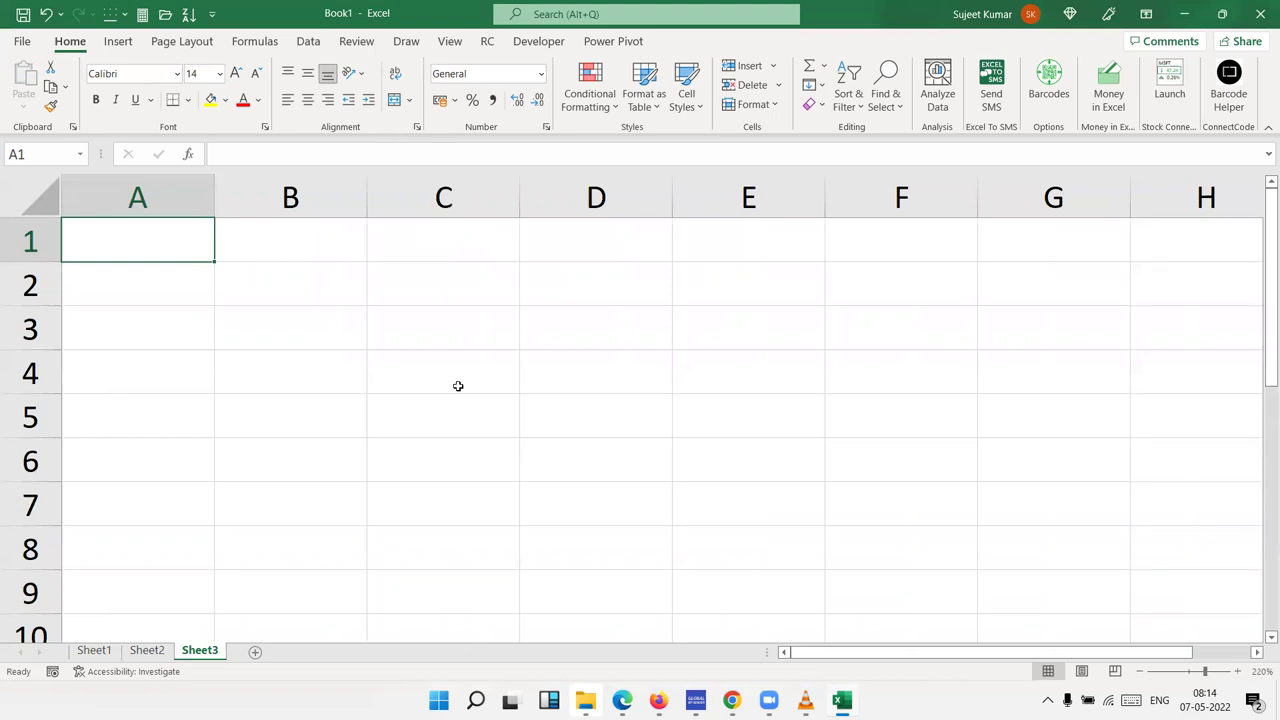
pyautogui.write('B,E,F,G,T,G,E,B')
pyautogui.click(469, 361)
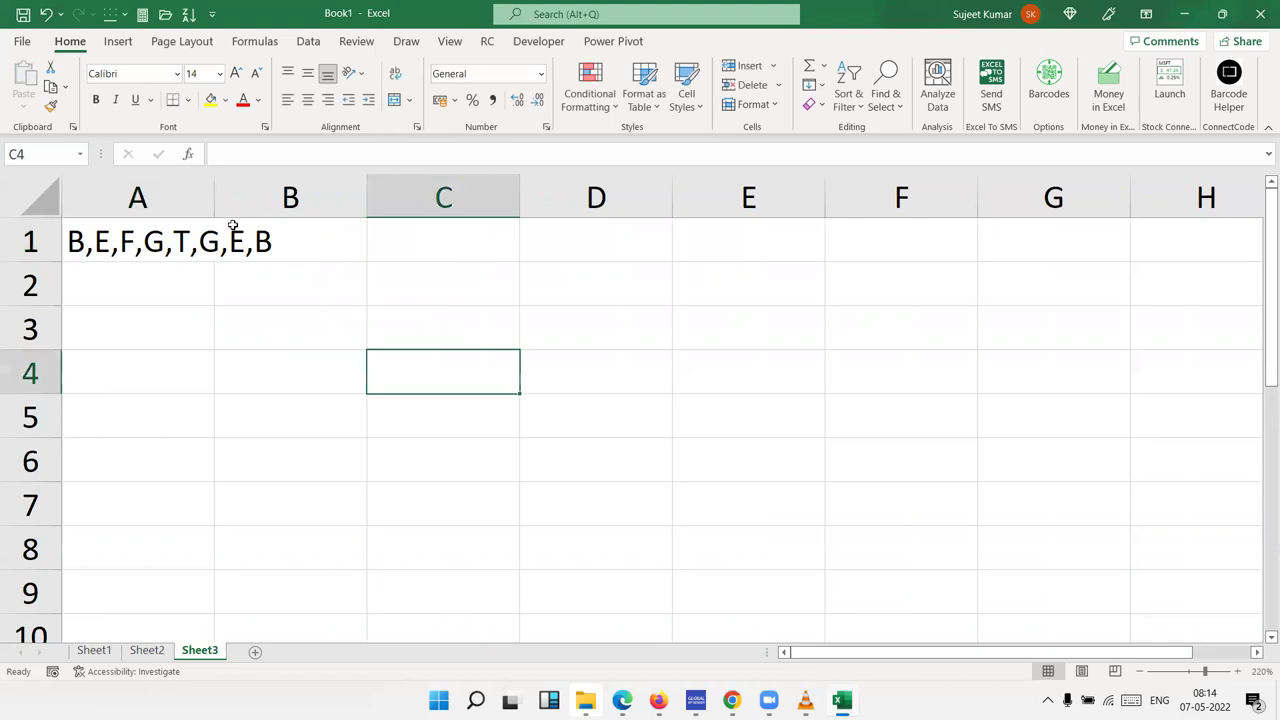
pyautogui.doubleClick(214, 200)
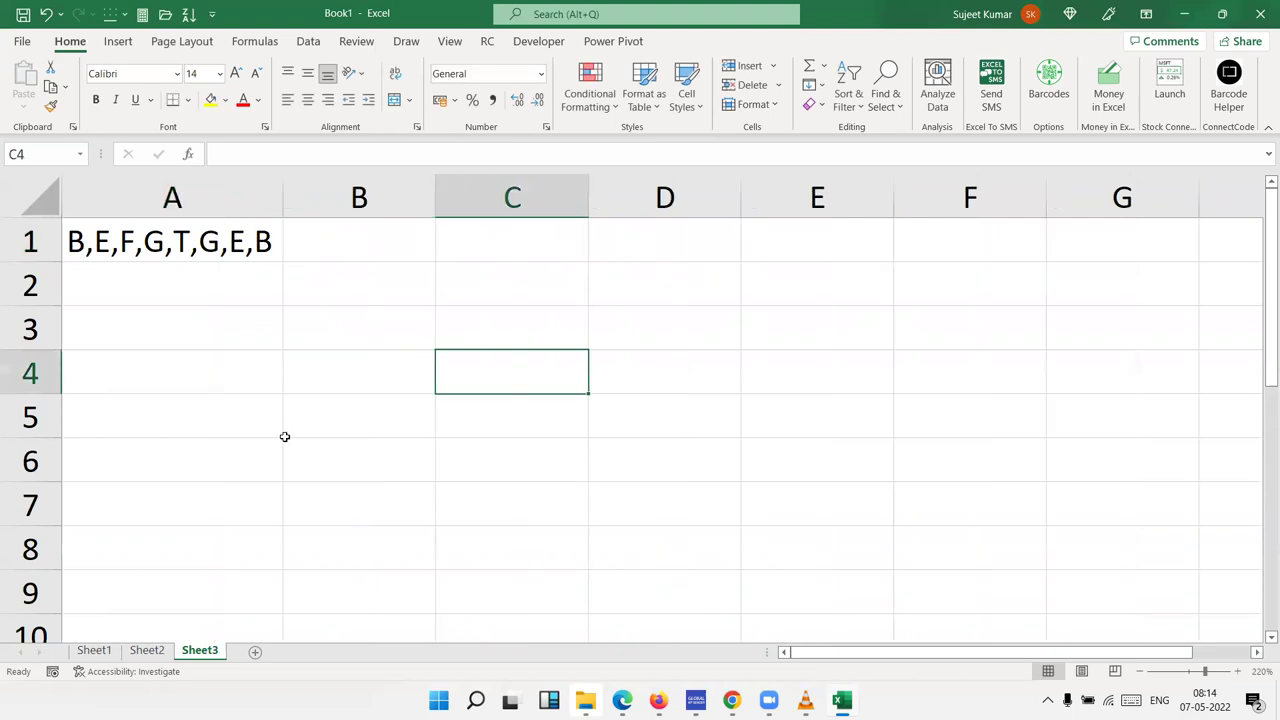
pyautogui.click(178, 246)
pyautogui.click(306, 241)
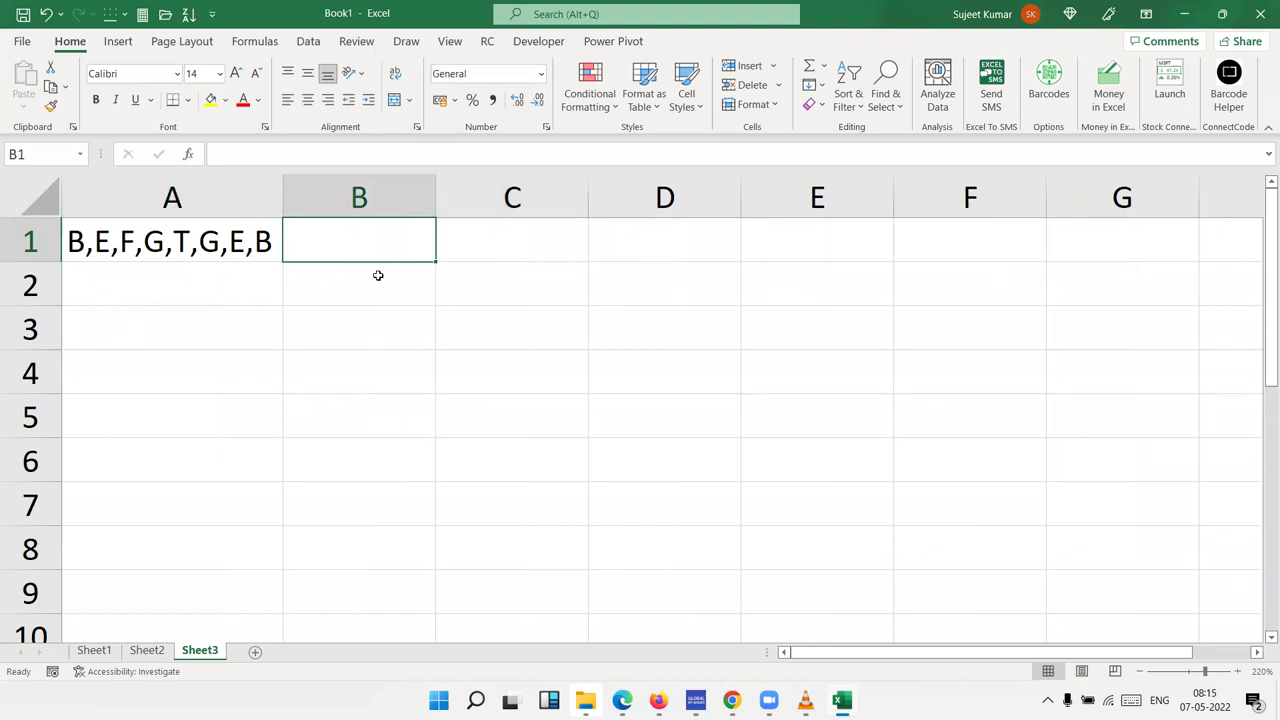
# Step: In B1, start the formula as =LEN(A1)-LEN( using the function suggestions
pyautogui.write('=len')
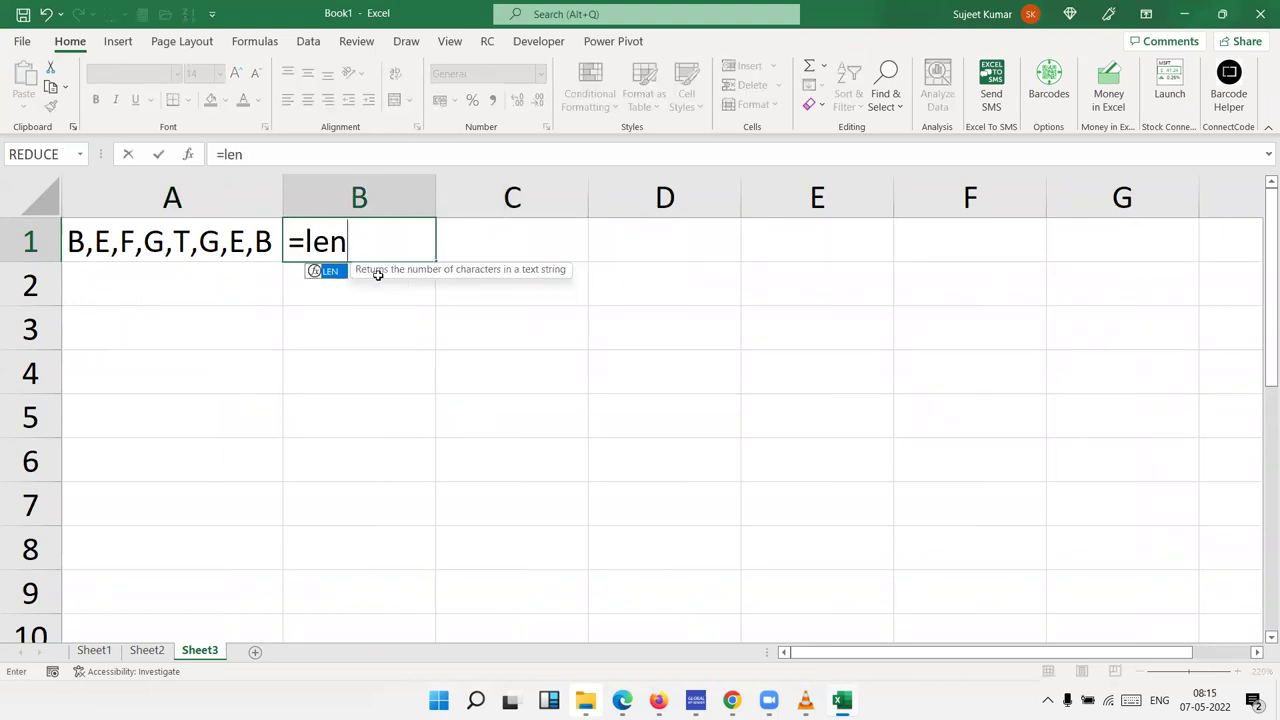
pyautogui.press('Tab')
pyautogui.press('Left')
pyautogui.write(')-')
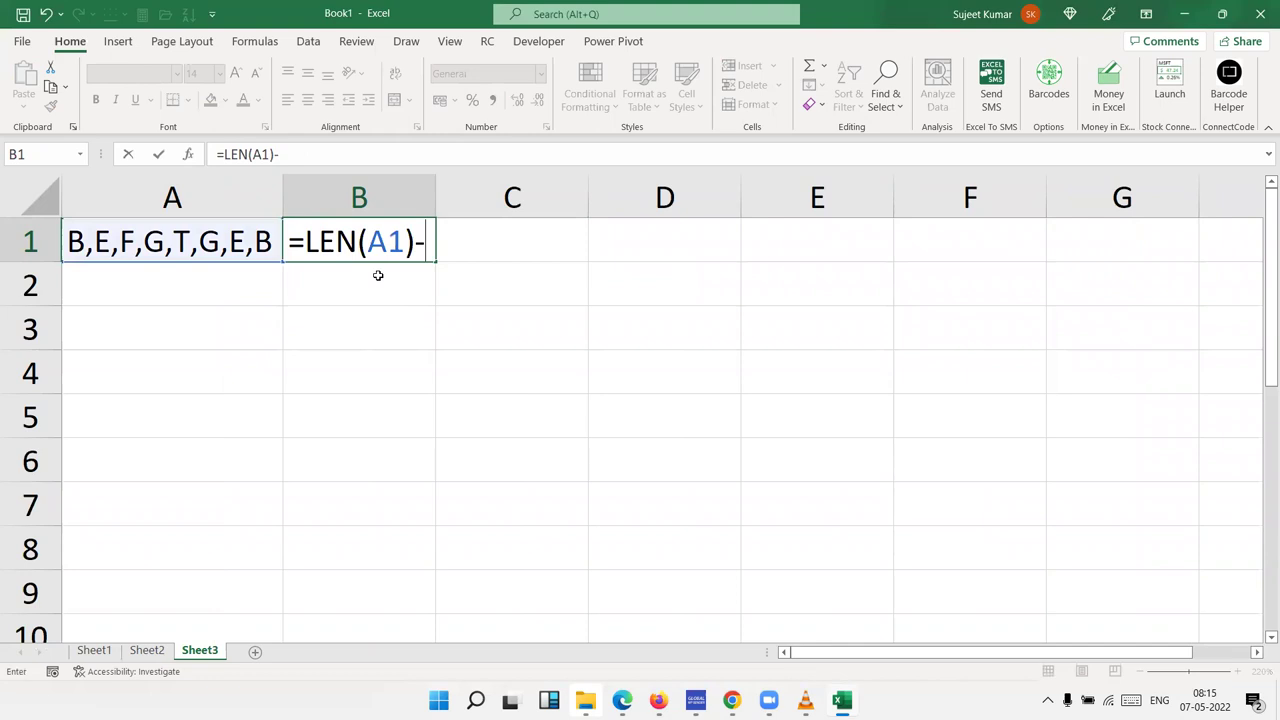
pyautogui.write('len')
pyautogui.press('Tab')
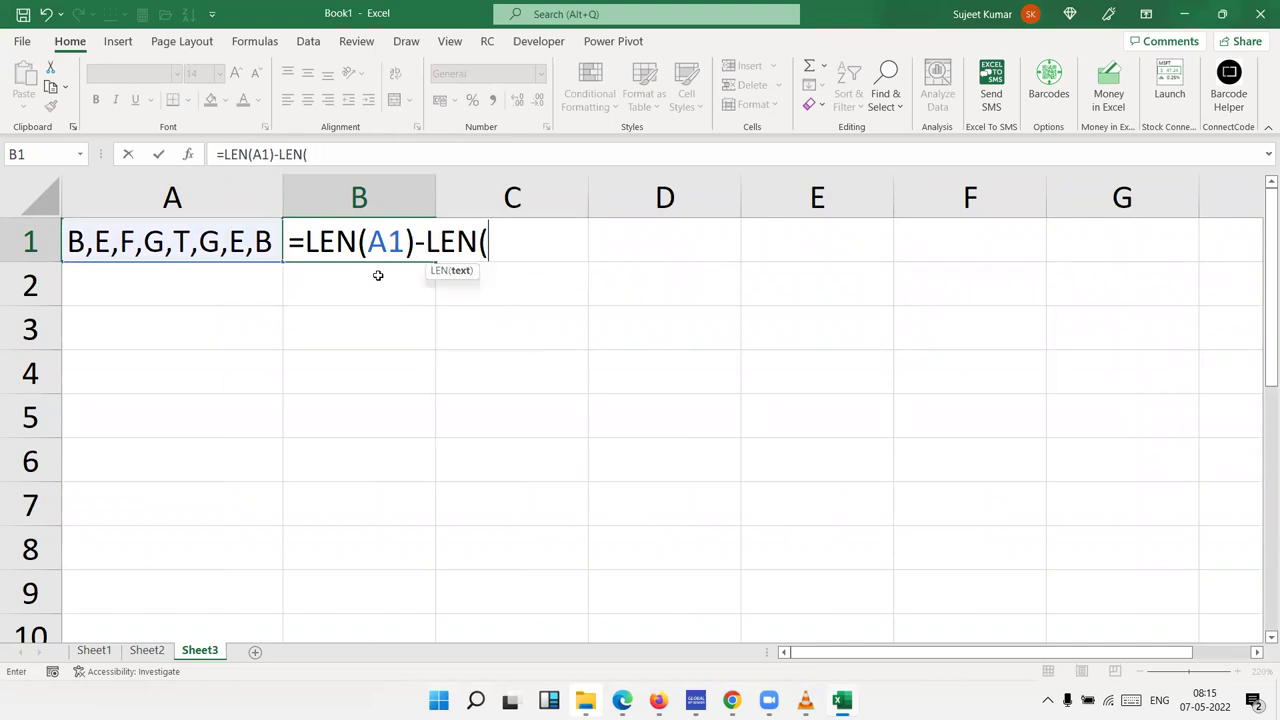
pyautogui.press('Left')
pyautogui.press('BackSpace')
pyautogui.press('BackSpace')
# Step: Finish it with SUBSTITUTE(A1,"B","") so B1 returns 2, then reopen B1's formula to review it
pyautogui.write('sub')
pyautogui.press('Tab')
pyautogui.press('Left')
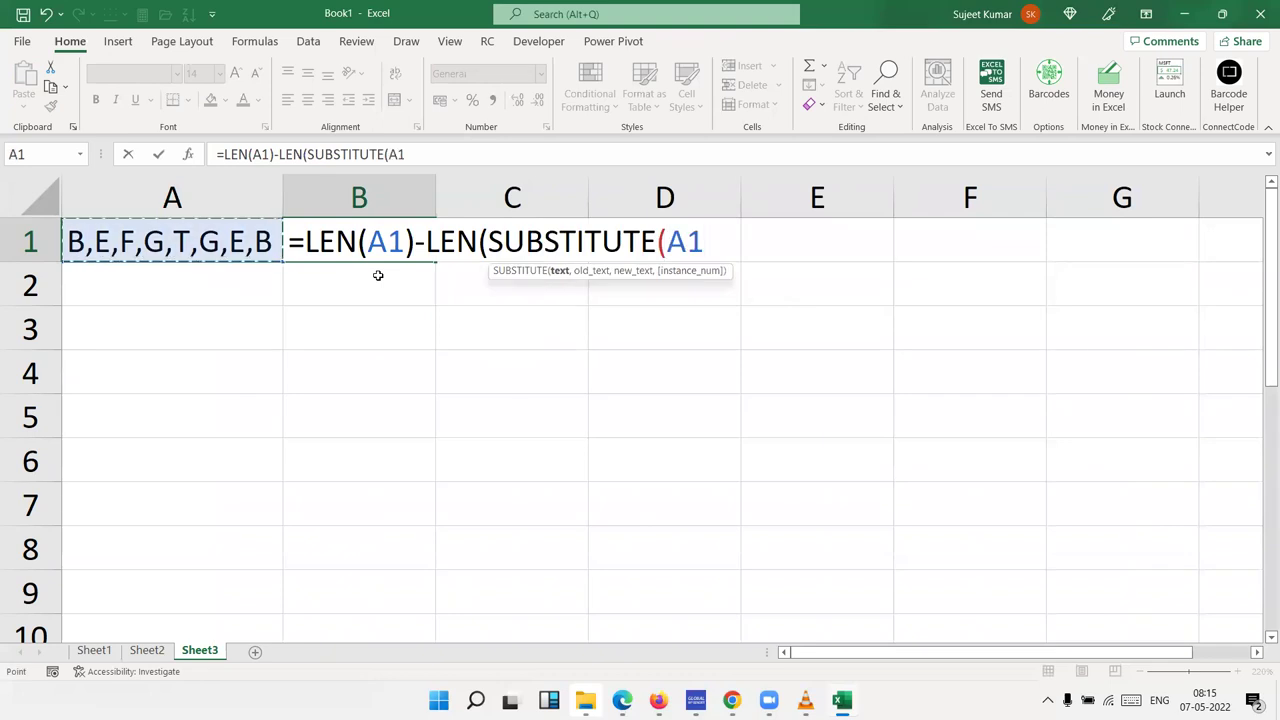
pyautogui.write(',"B')
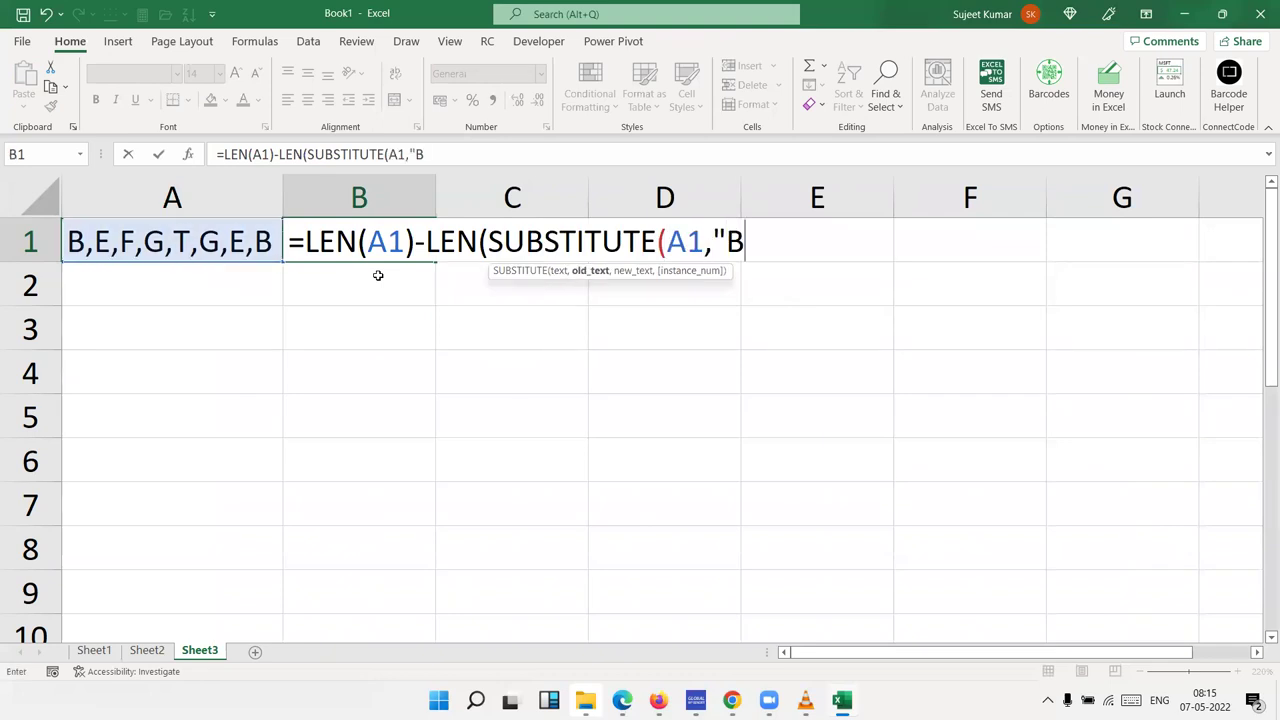
pyautogui.write('"')
pyautogui.write(',""))')
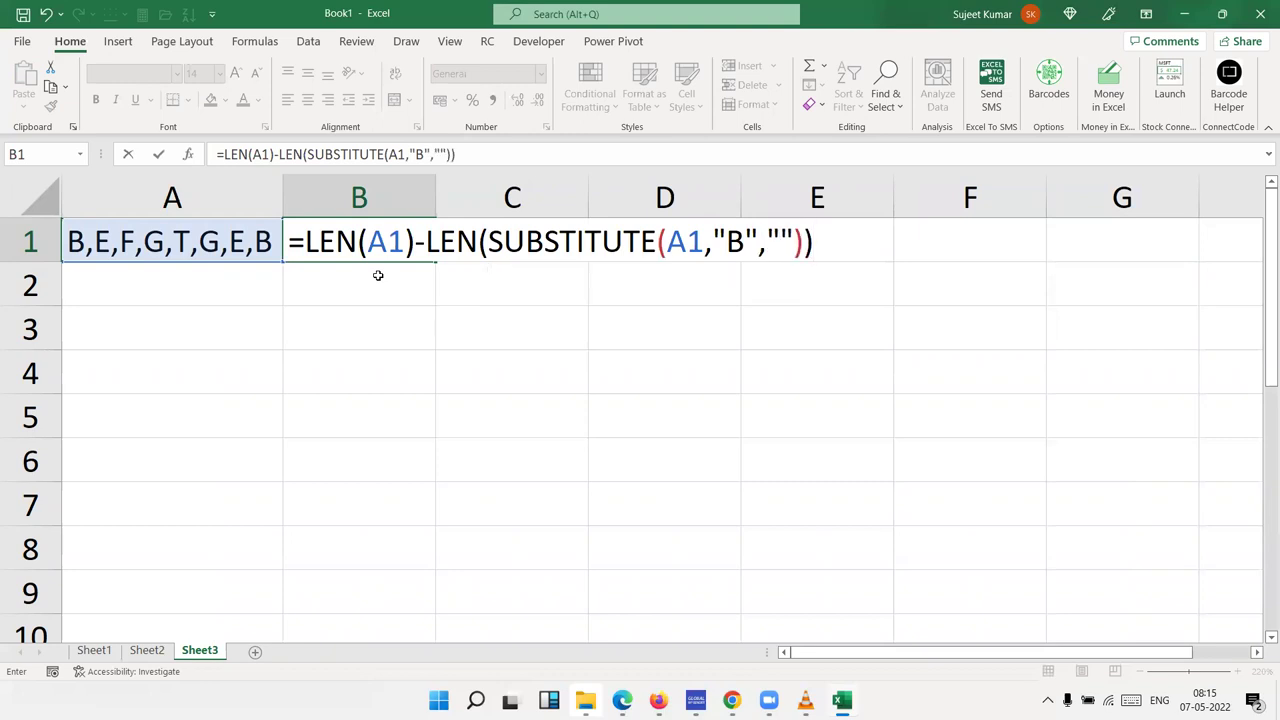
pyautogui.press('Return')
pyautogui.press('Up')
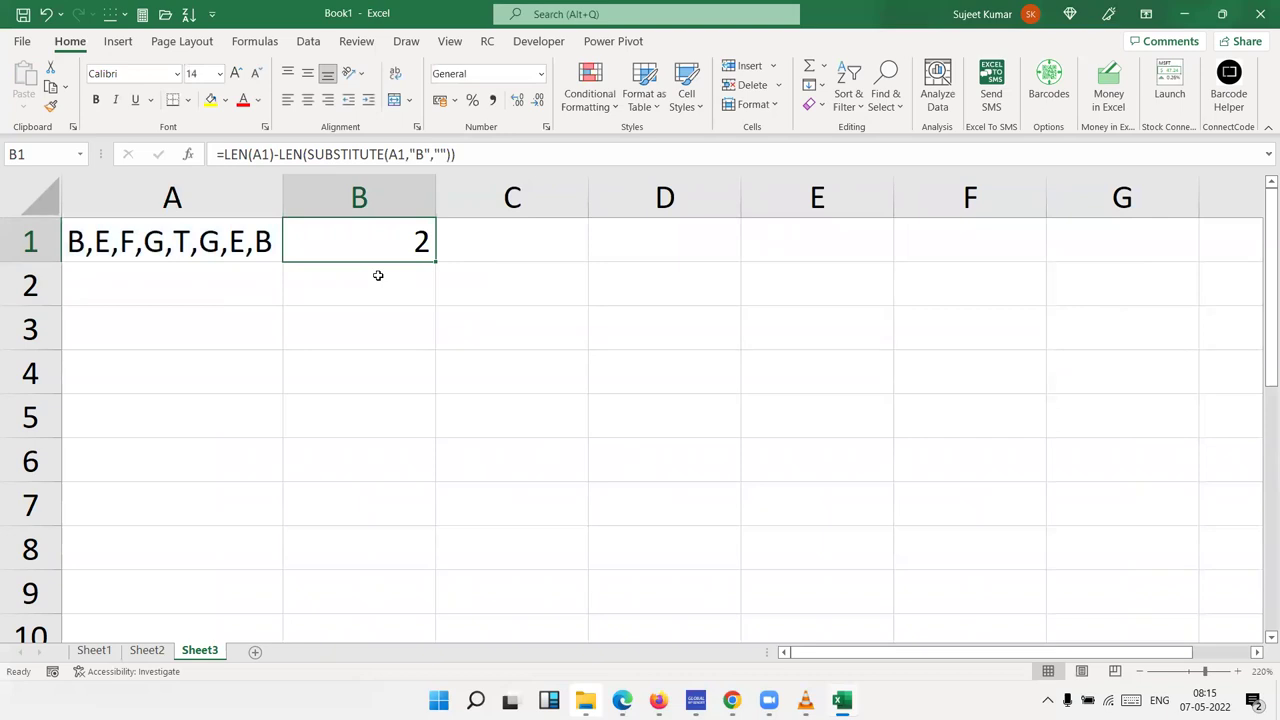
pyautogui.press('F2')
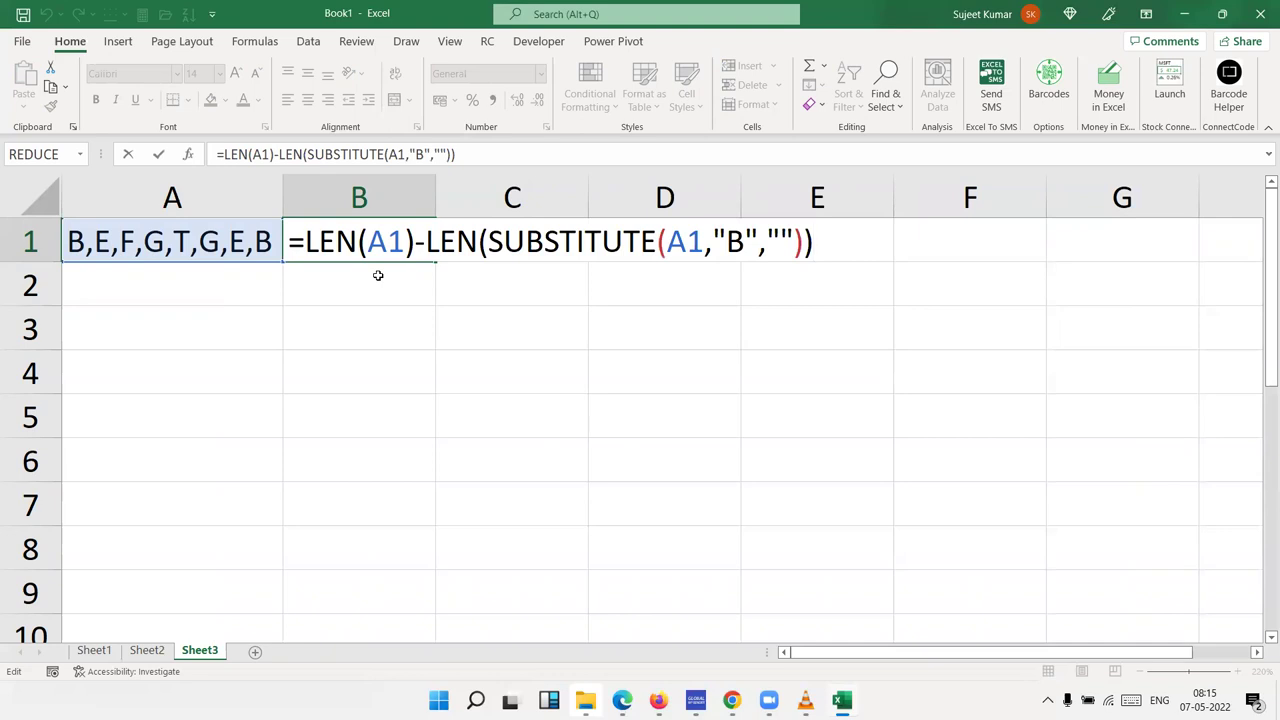
# Step: Move B1's B-counting formula into F1
pyautogui.press('Return')
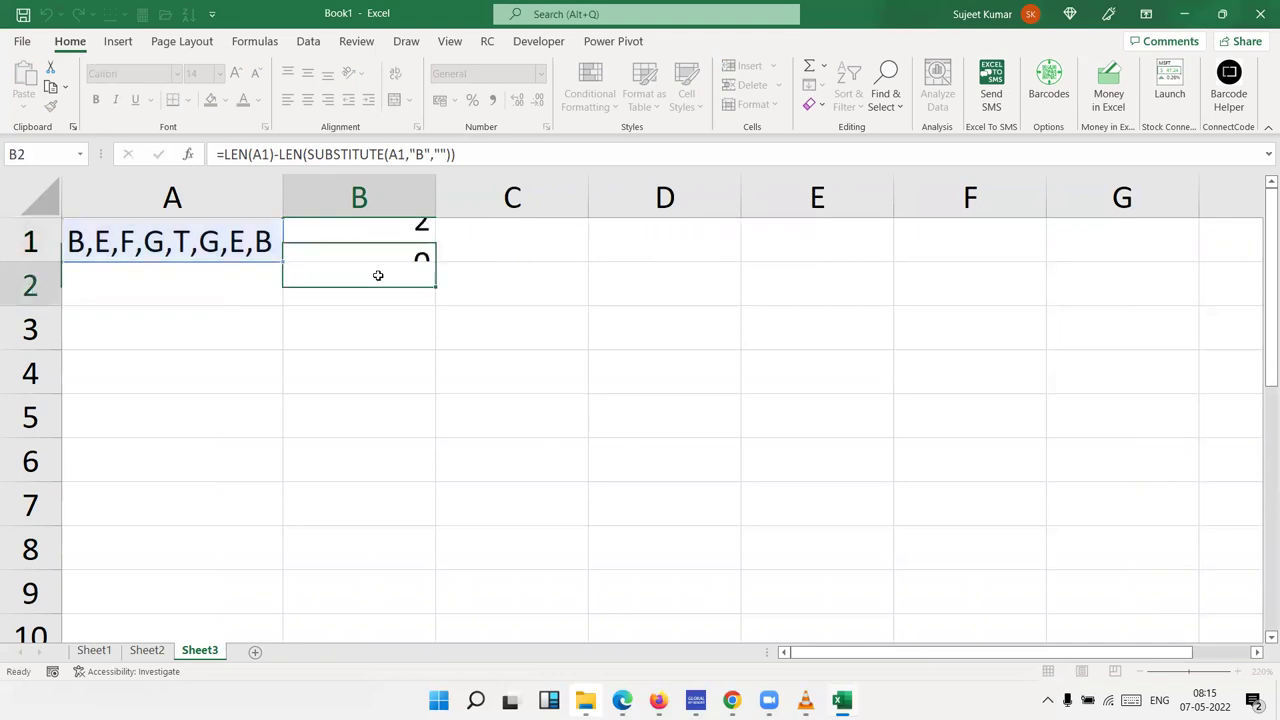
pyautogui.press('Up')
pyautogui.hotkey('ctrl', 'c')
pyautogui.press('Right')
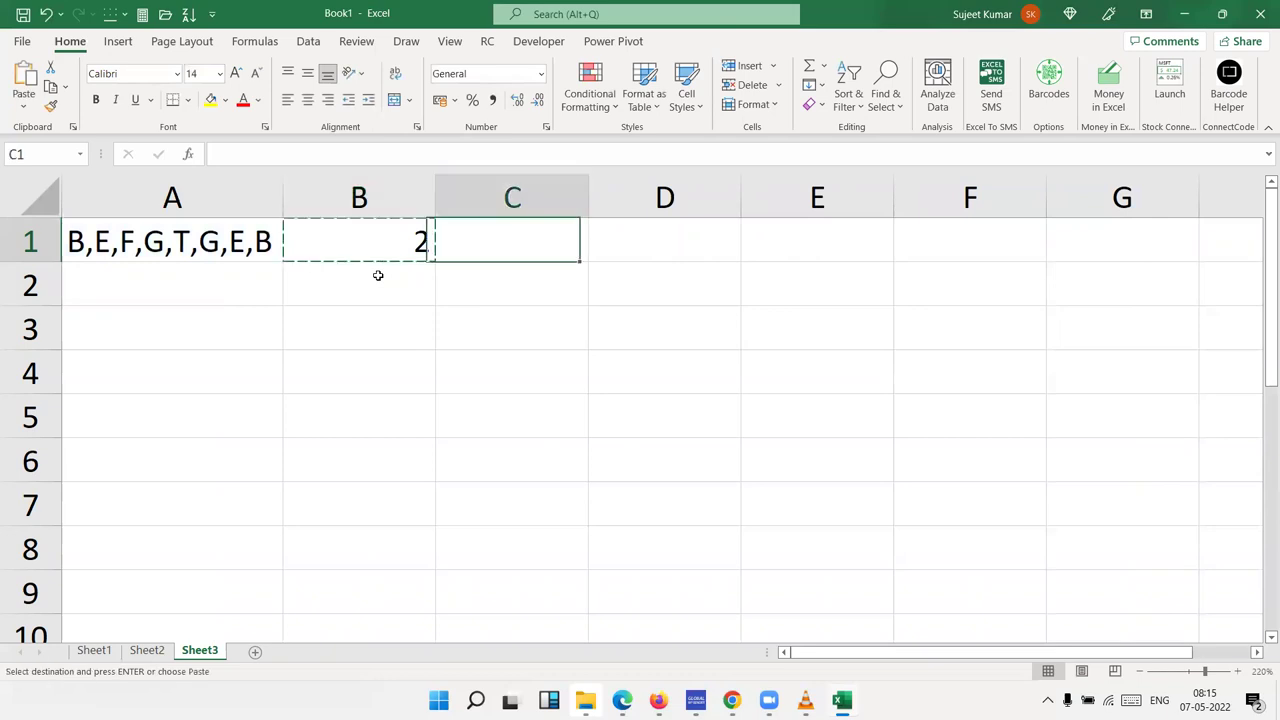
pyautogui.press('Right')
pyautogui.press('Right')
pyautogui.press('Right')
pyautogui.hotkey('ctrl', 'v')
pyautogui.press('Left')
pyautogui.press('Left')
pyautogui.press('Left')
pyautogui.press('Left')
pyautogui.press('Left')
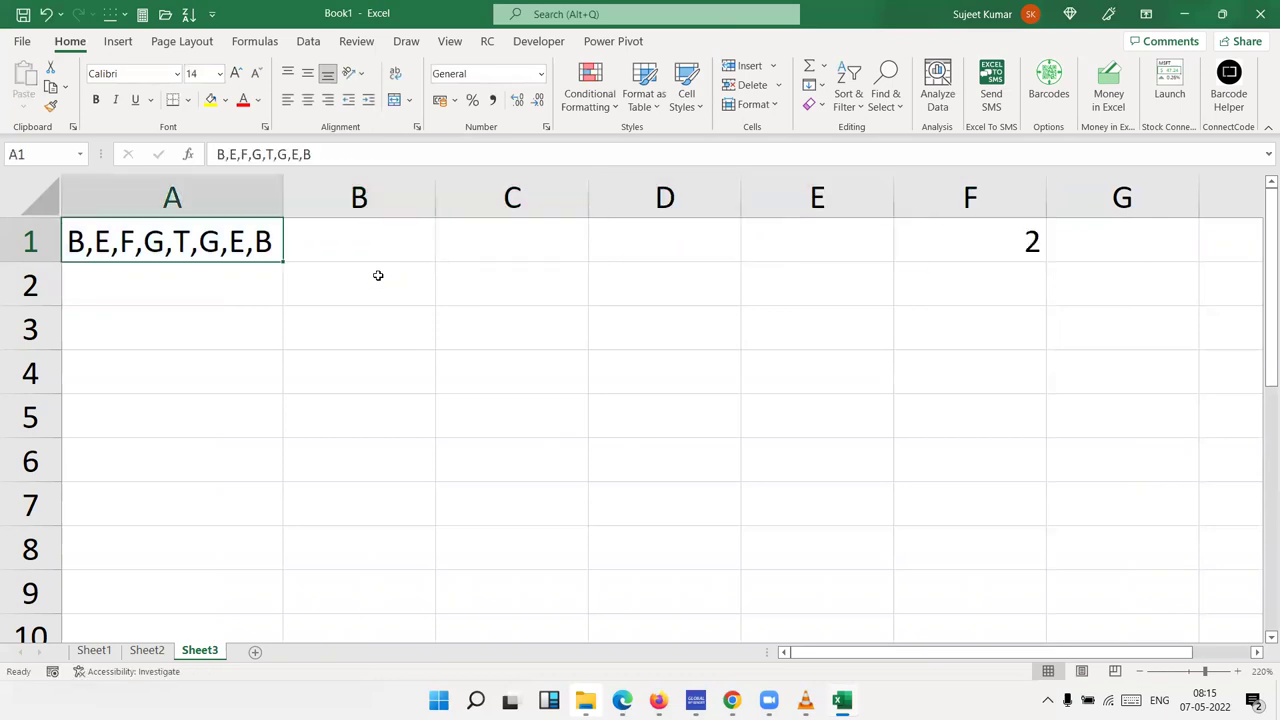
pyautogui.press('Right')
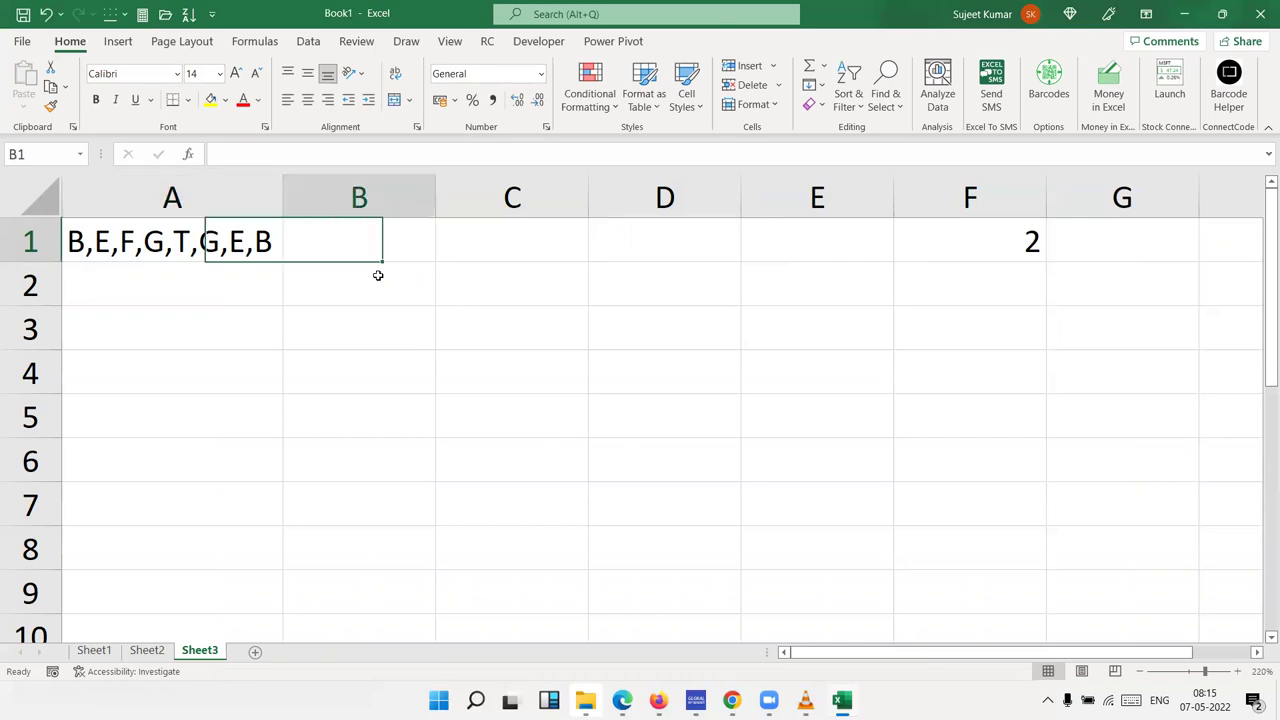
# Step: Enter =LEN(A1) in B1, giving 15
pyautogui.write('=le')
pyautogui.press('Tab')
pyautogui.press('BackSpace')
pyautogui.press('BackSpace')
pyautogui.press('BackSpace')
pyautogui.press('BackSpace')
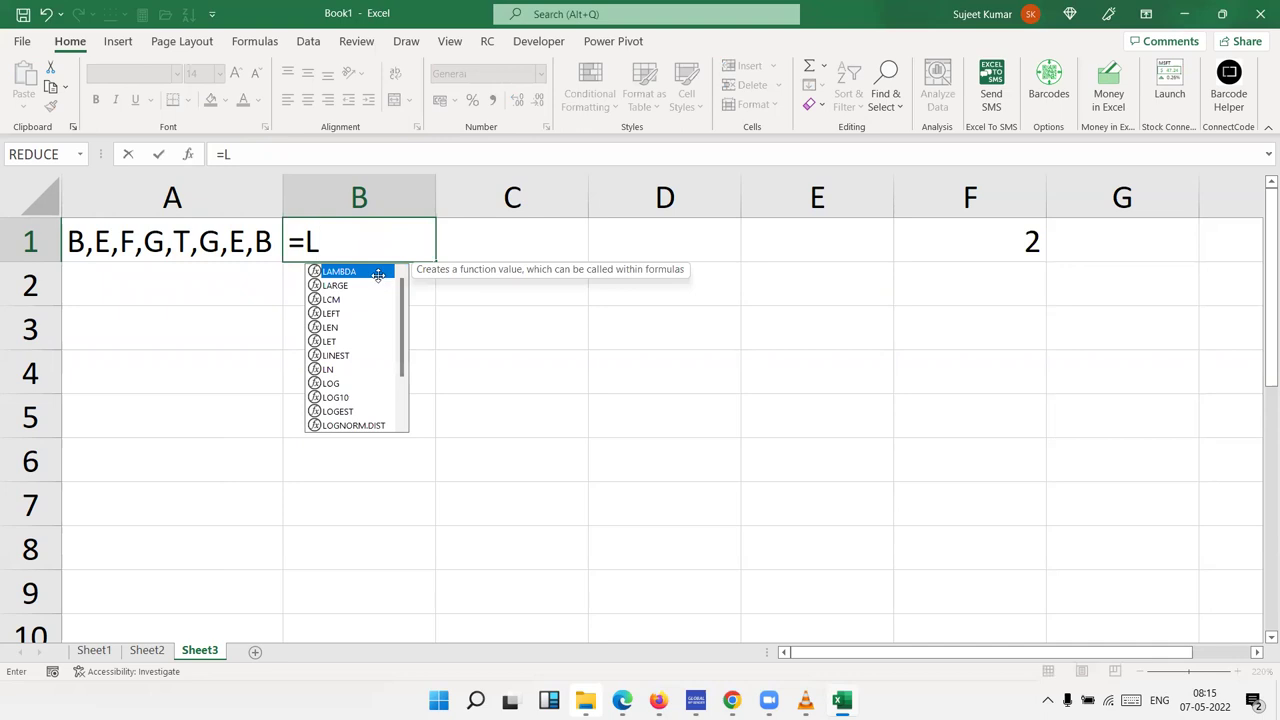
pyautogui.write('en')
pyautogui.press('Tab')
pyautogui.press('Left')
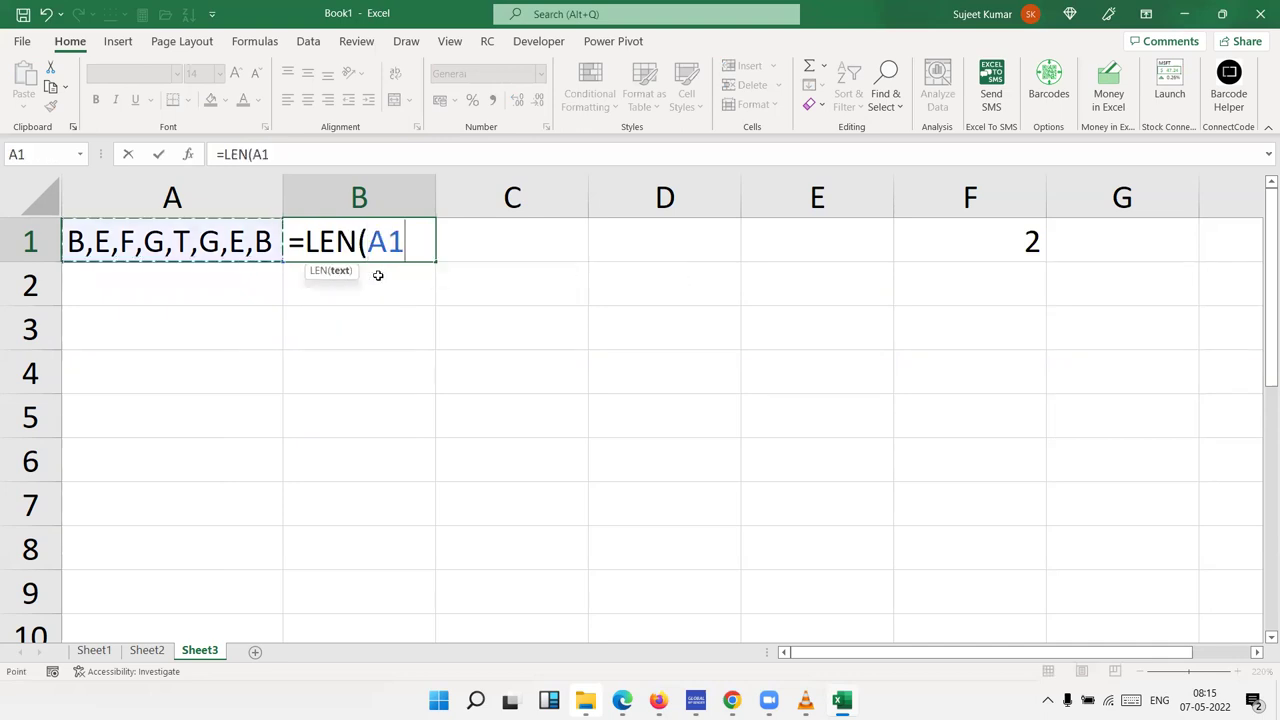
pyautogui.press('Return')
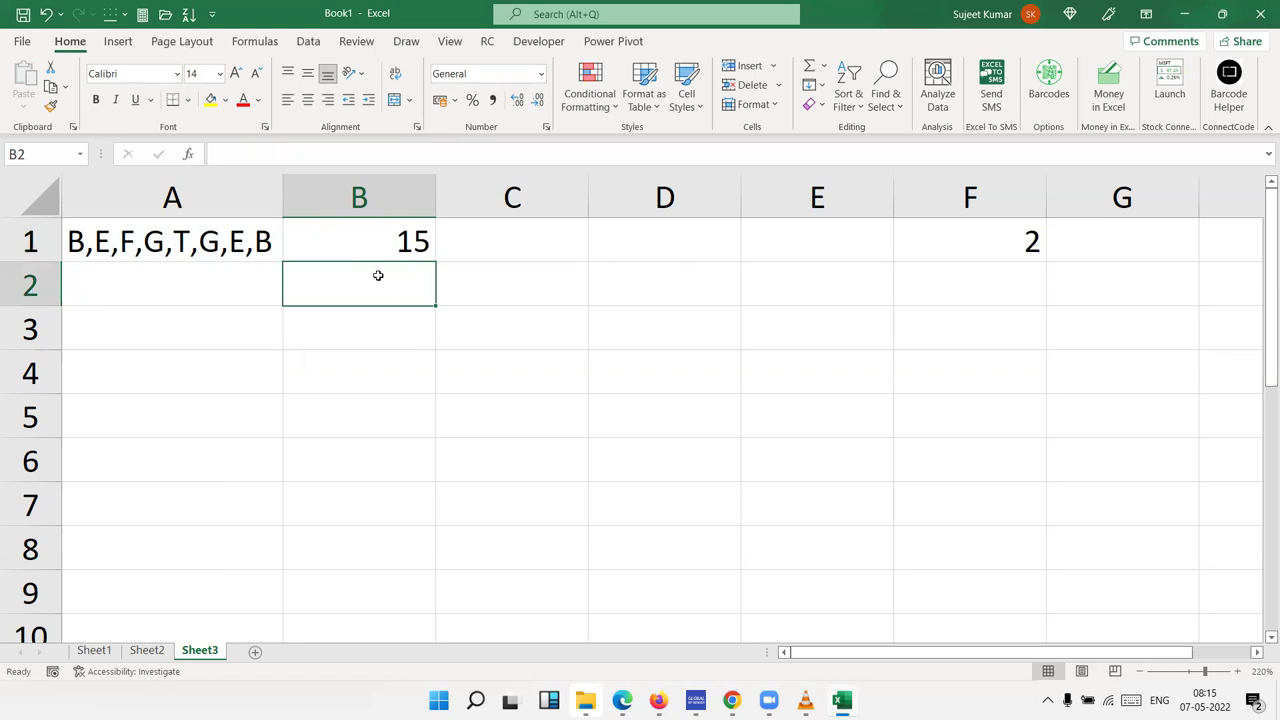
# Step: Enter =SUBSTITUTE(A1,"B","") in B2 to show A1's text without B's
pyautogui.write('=sub')
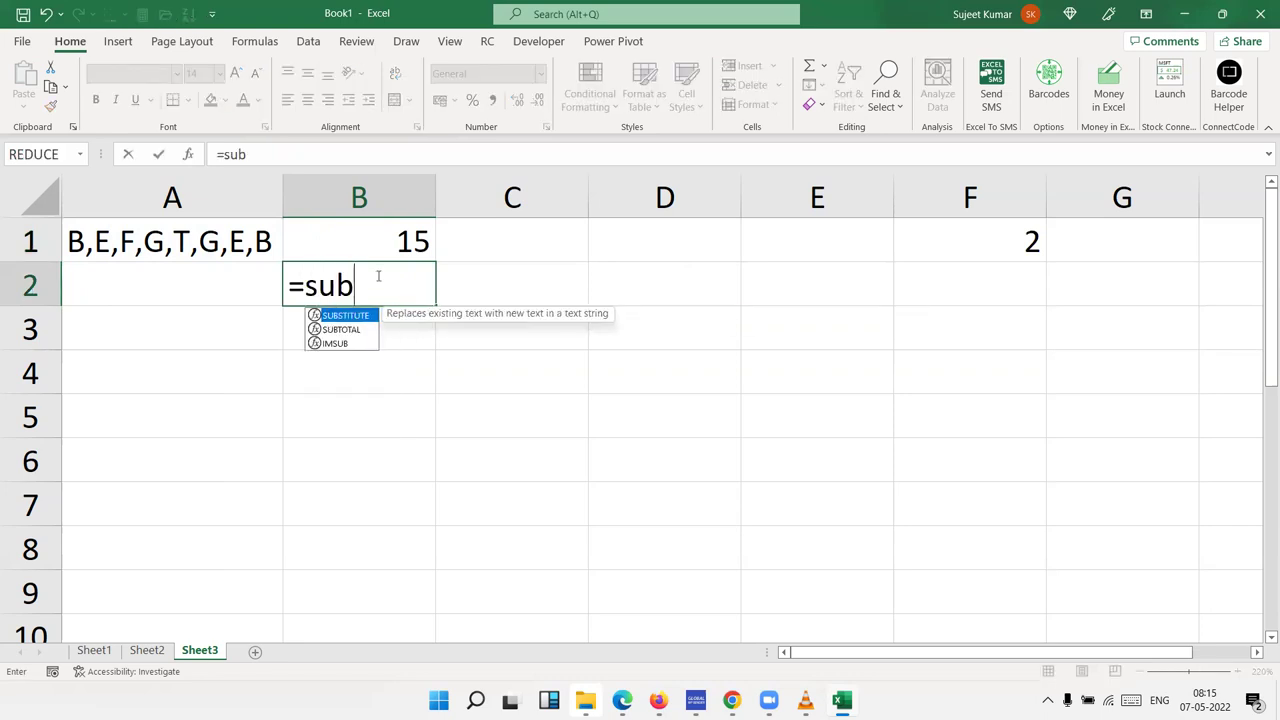
pyautogui.press('Tab')
pyautogui.press('Left')
pyautogui.press('Up')
pyautogui.write(',"b",')
pyautogui.press('BackSpace')
pyautogui.press('BackSpace')
pyautogui.press('BackSpace')
pyautogui.write('b')
pyautogui.press('BackSpace')
pyautogui.write('B","")')
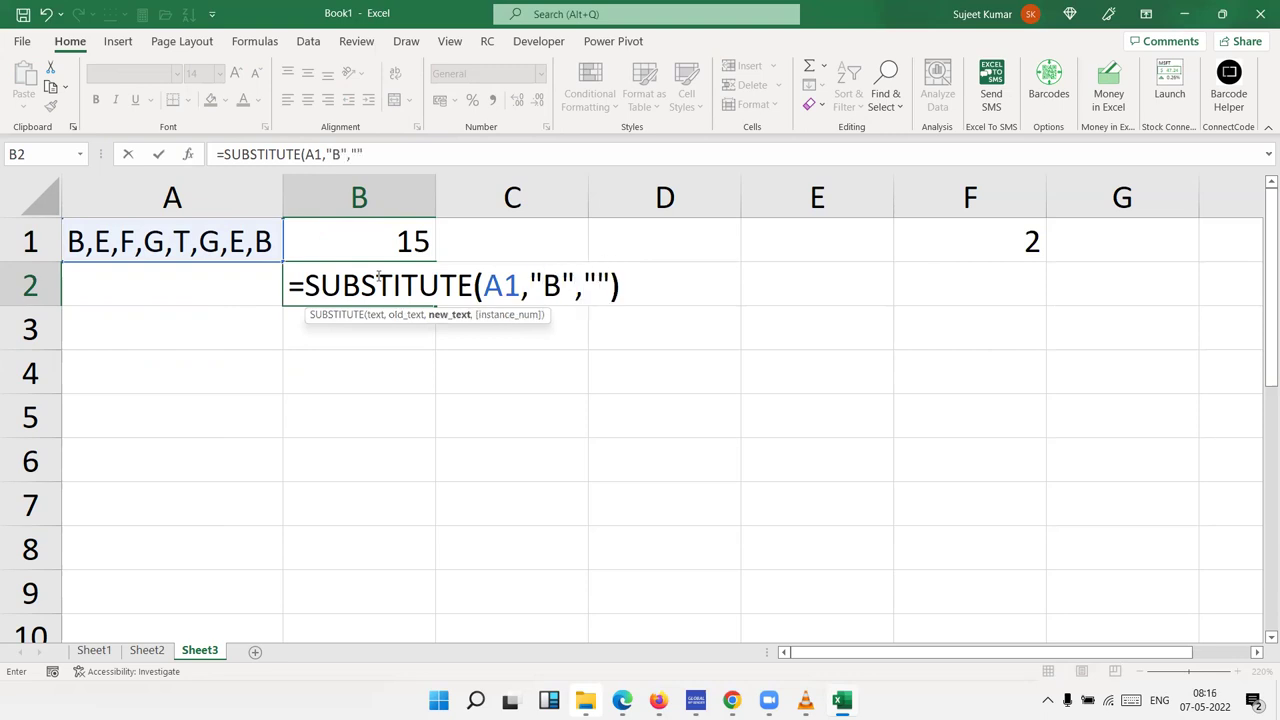
pyautogui.press('Return')
# Step: Enter =LEN(B2) in B3, giving 13
pyautogui.write('=')
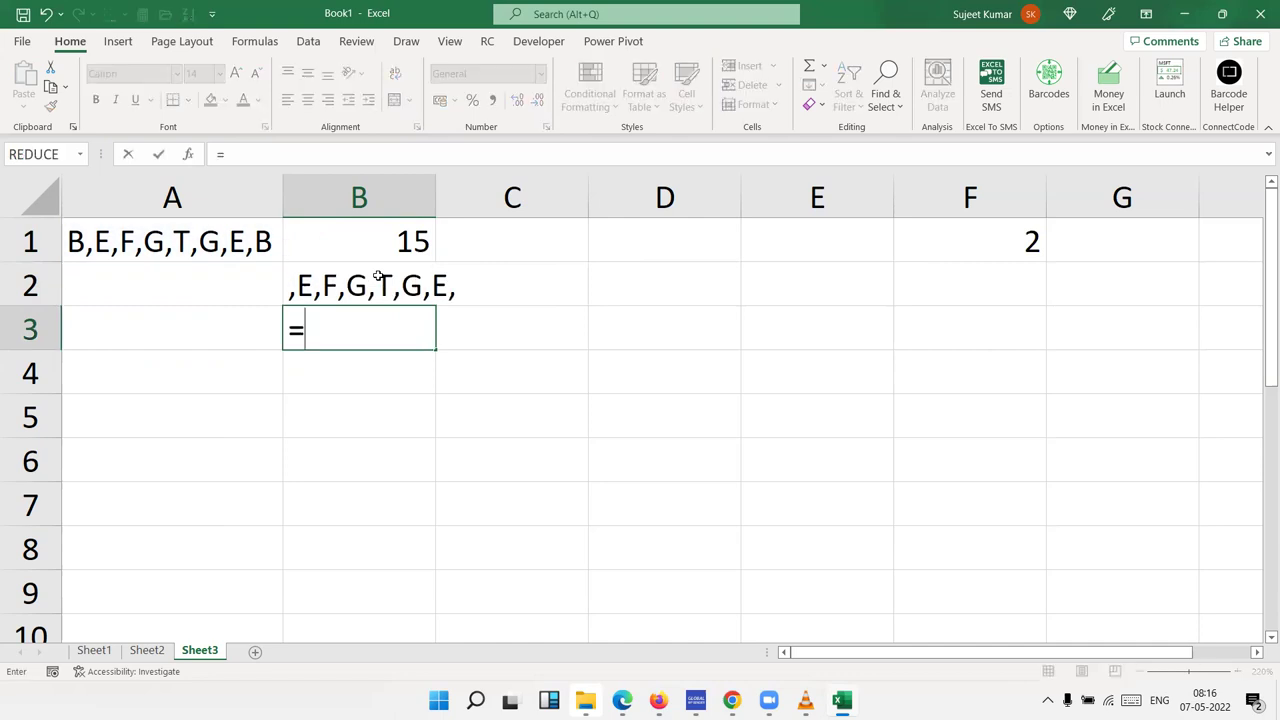
pyautogui.write('len')
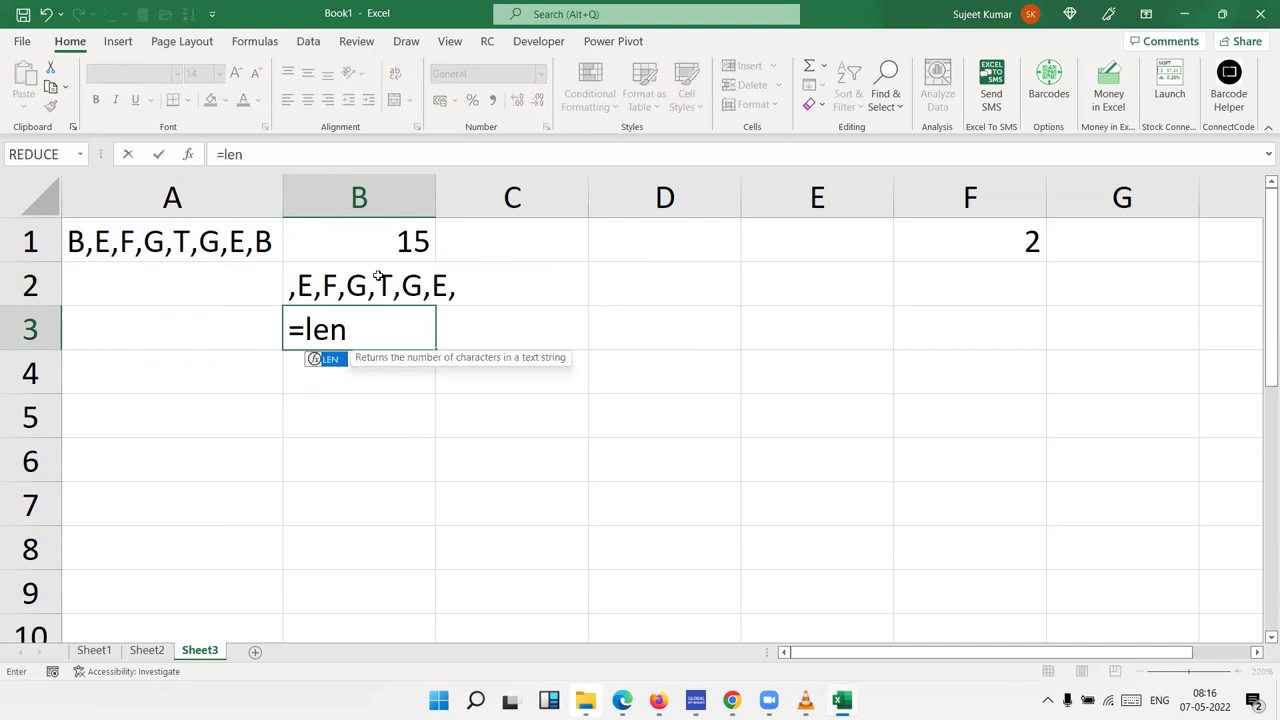
pyautogui.press('Tab')
pyautogui.click(378, 276)
pyautogui.press('Return')
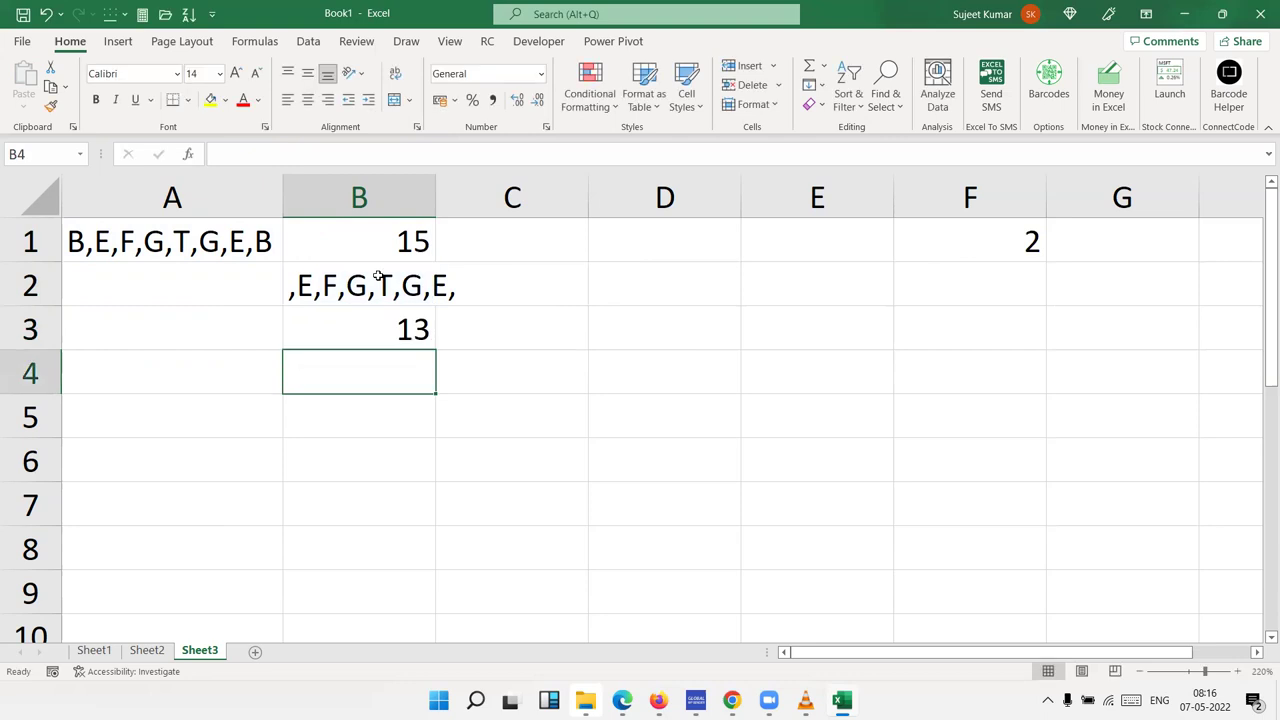
# Step: Enter =B1-B3 in B4, giving 2
pyautogui.write('=')
pyautogui.press('Up')
pyautogui.press('Up')
pyautogui.press('Up')
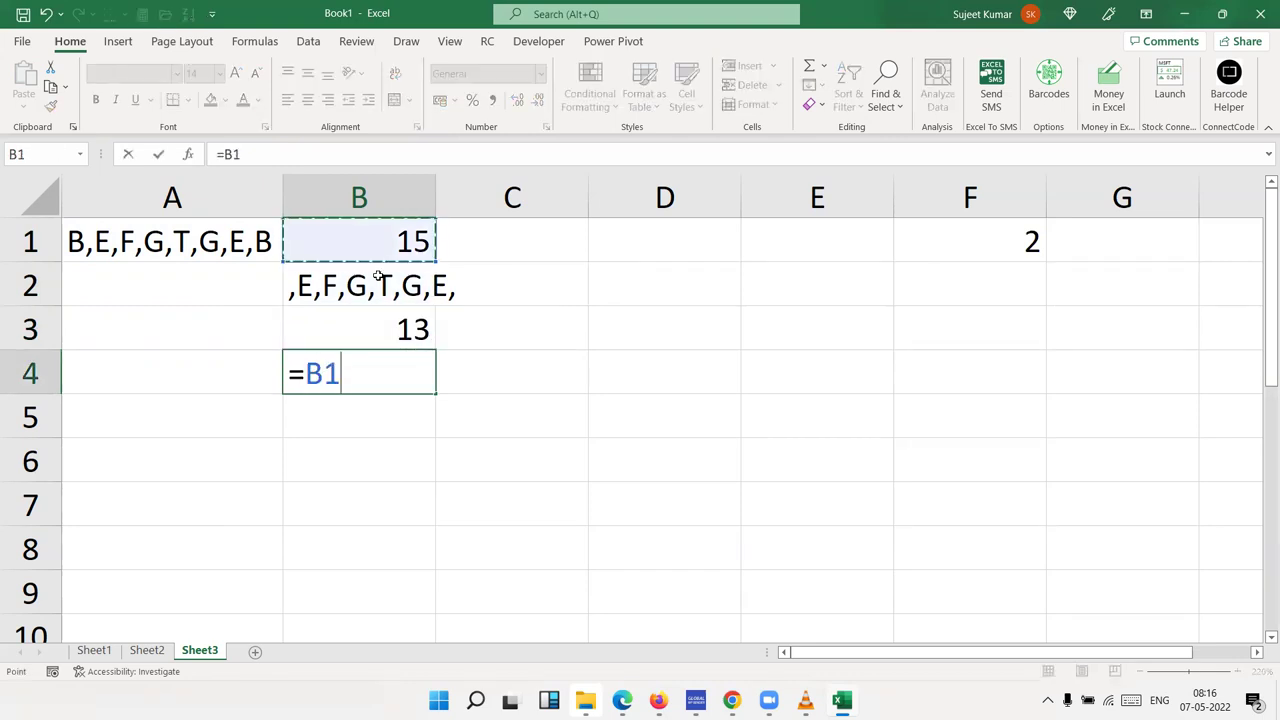
pyautogui.write('-')
pyautogui.press('Up')
pyautogui.press('Return')
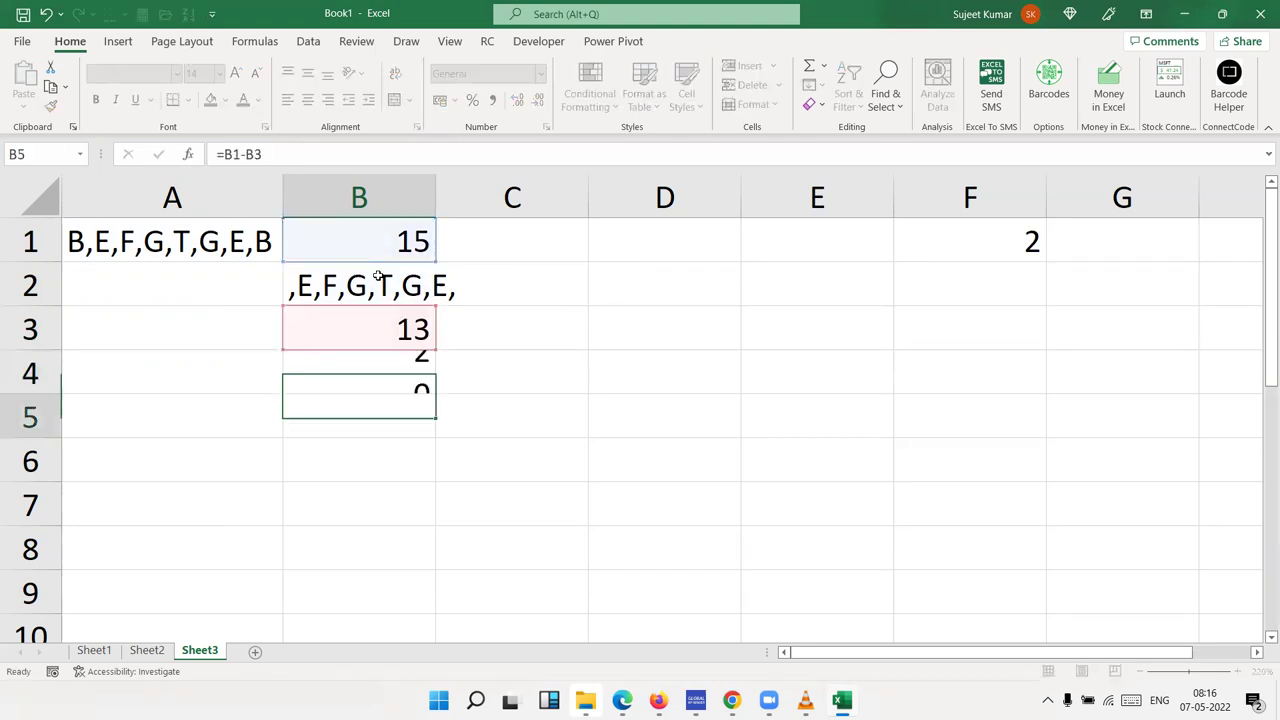
pyautogui.press('Up')
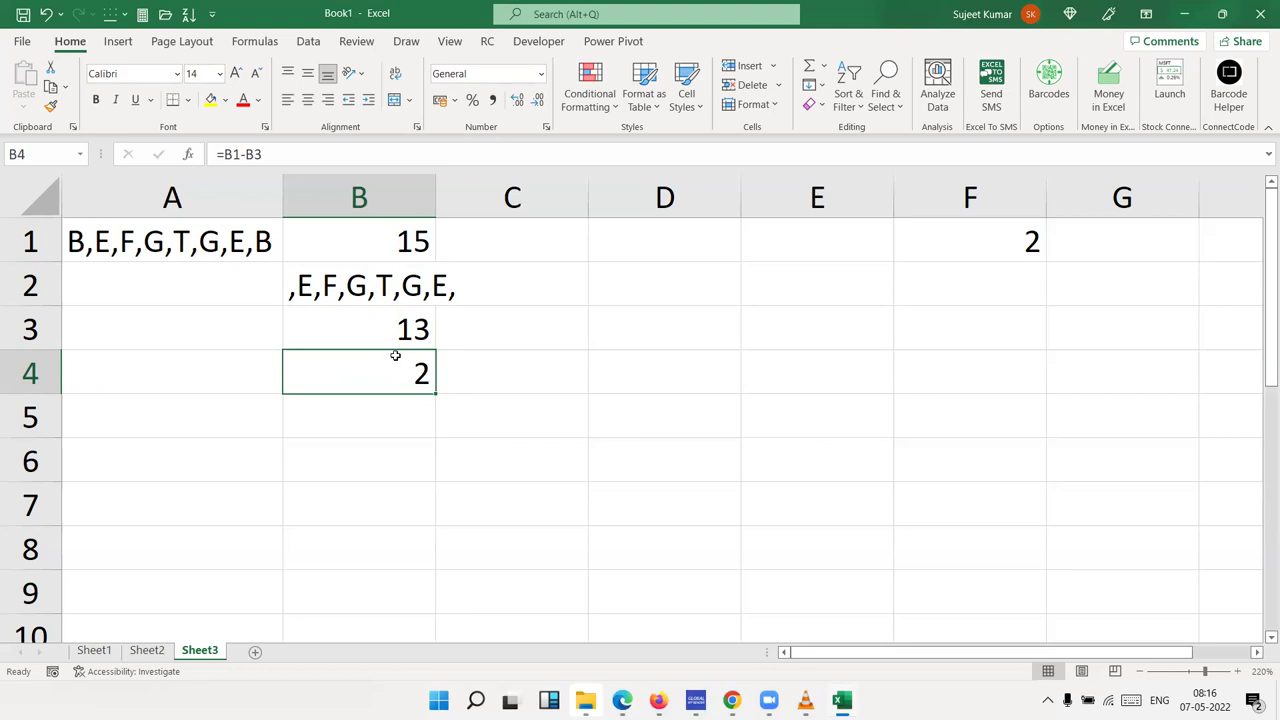
pyautogui.moveTo(396, 356); pyautogui.dragTo(386, 250)
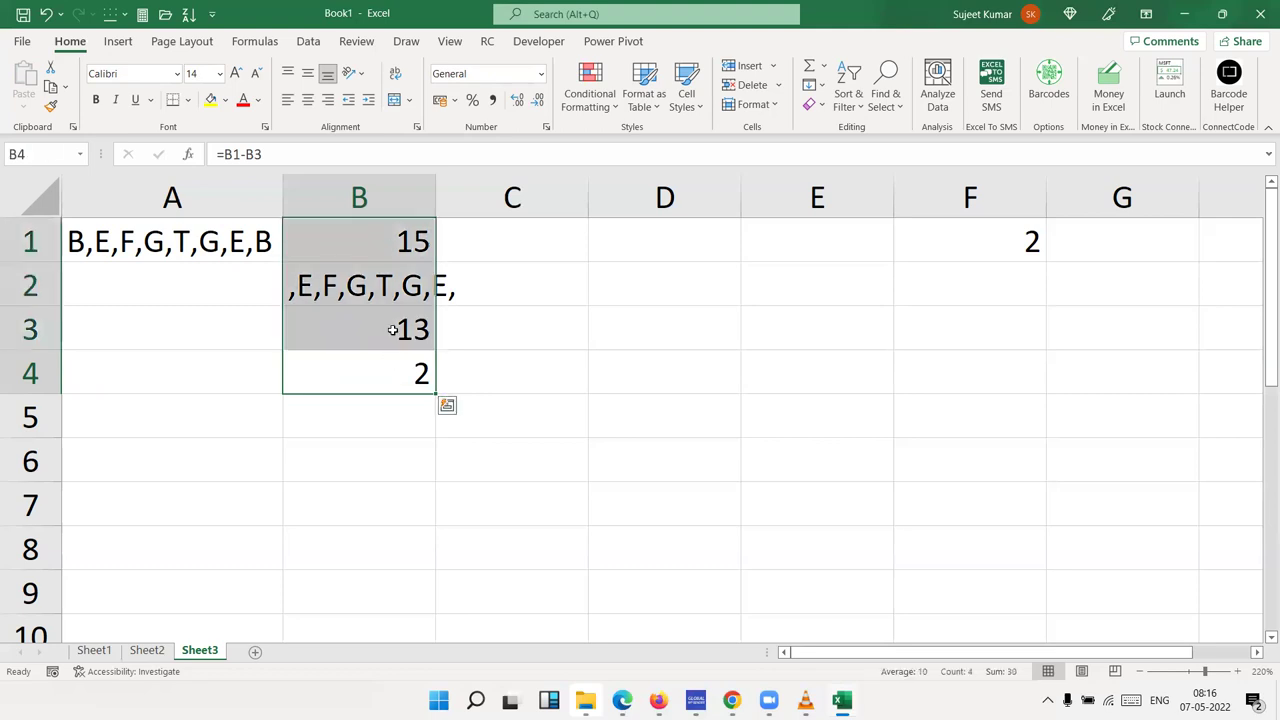
pyautogui.doubleClick(1017, 241)
pyautogui.press('Escape')
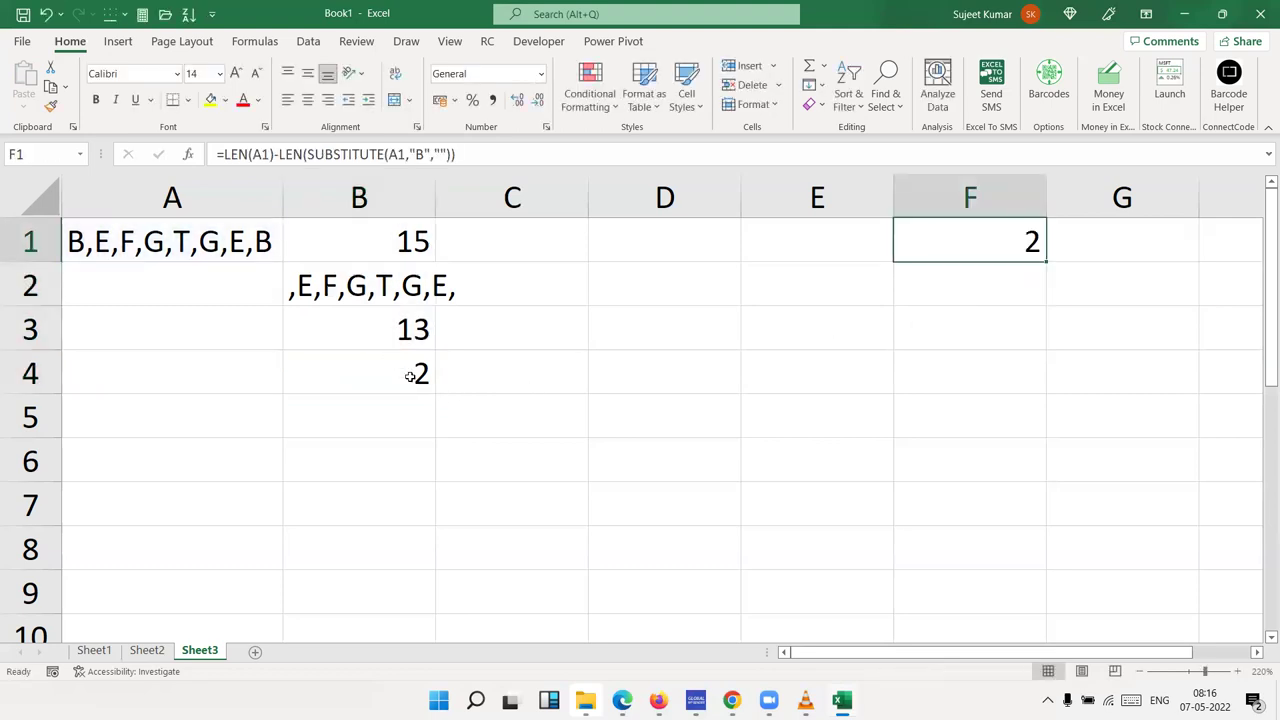
pyautogui.moveTo(412, 378); pyautogui.dragTo(386, 241)
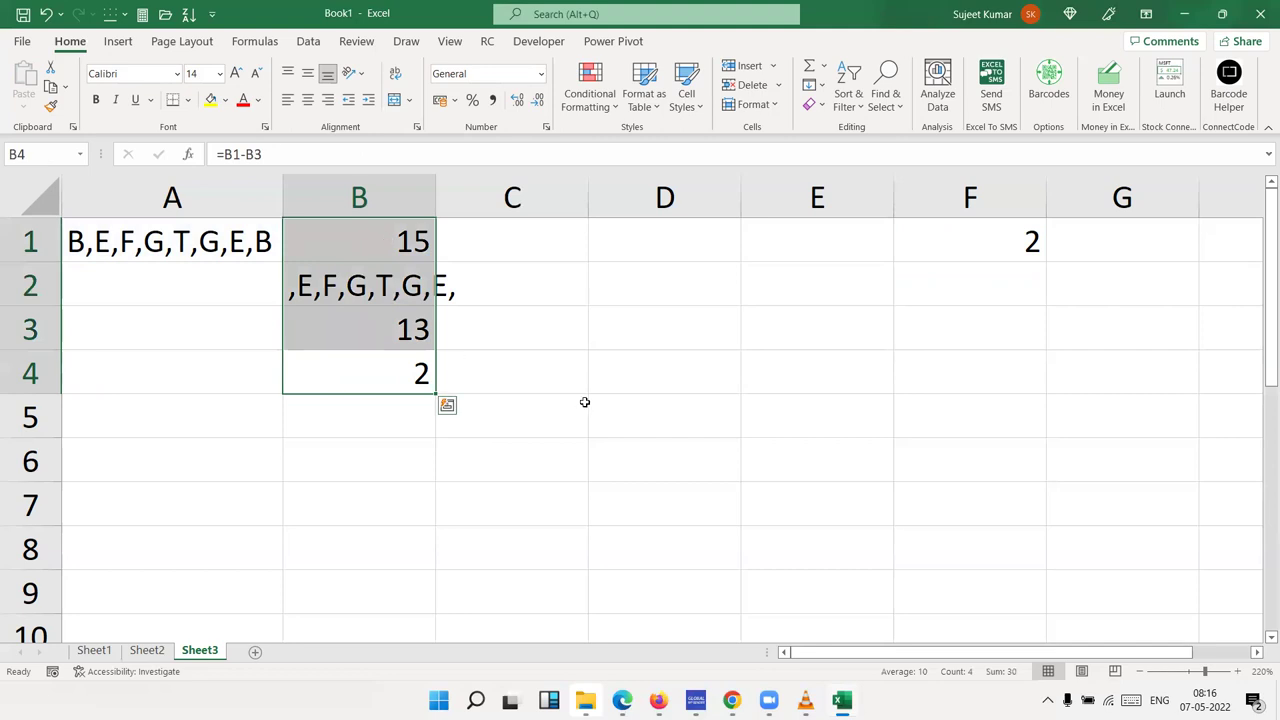
pyautogui.click(614, 374)
pyautogui.click(401, 238)
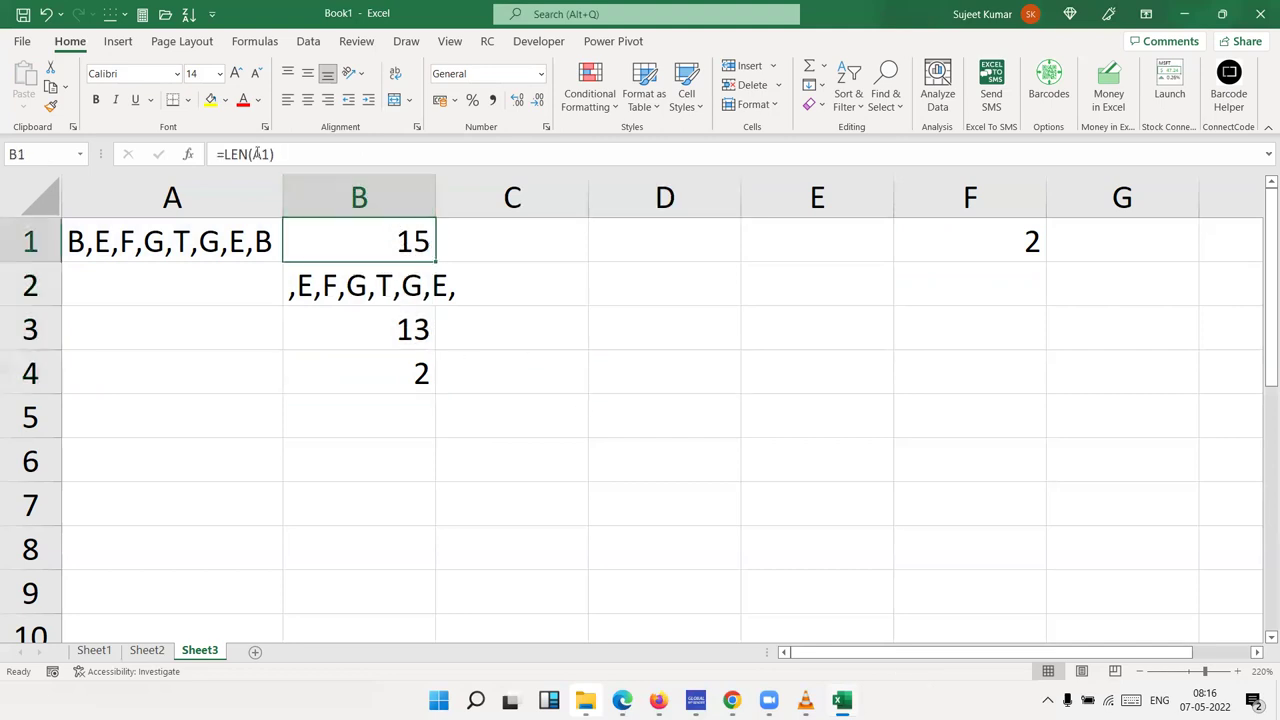
pyautogui.click(225, 154)
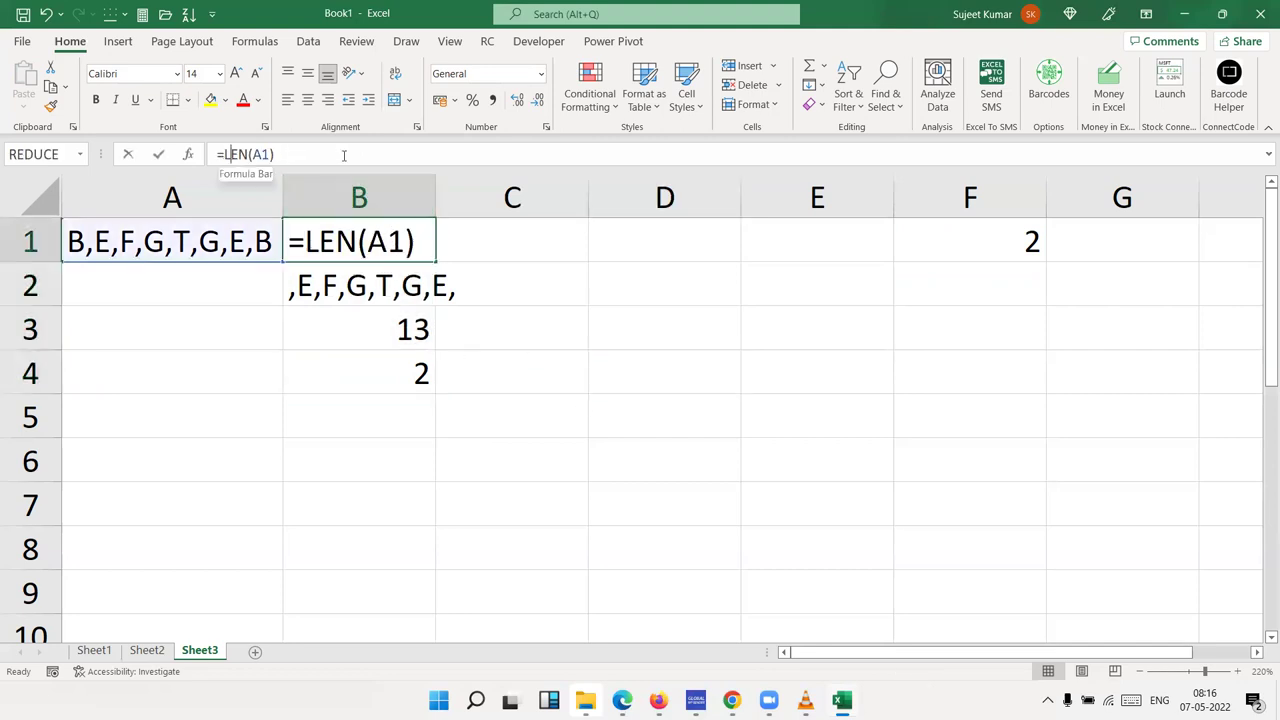
pyautogui.press('Escape')
pyautogui.click(409, 373)
pyautogui.doubleClick(409, 373)
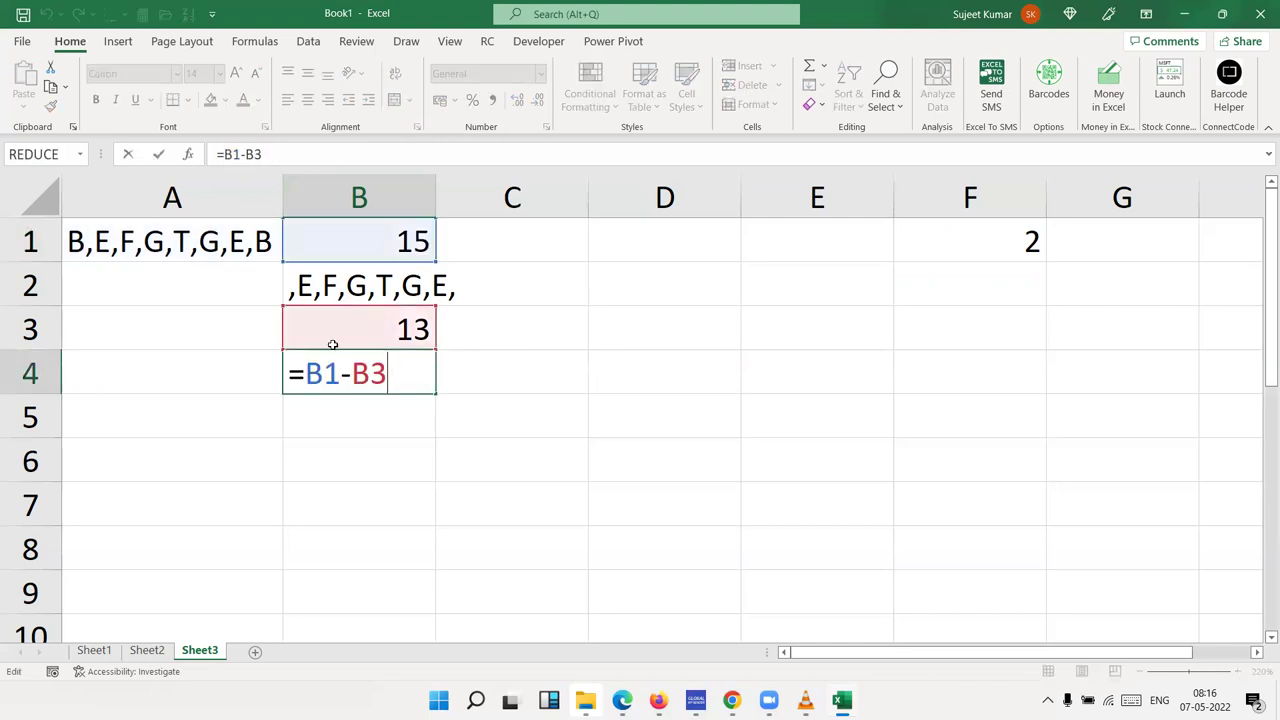
pyautogui.press('Escape')
pyautogui.click(359, 249)
pyautogui.doubleClick(308, 232)
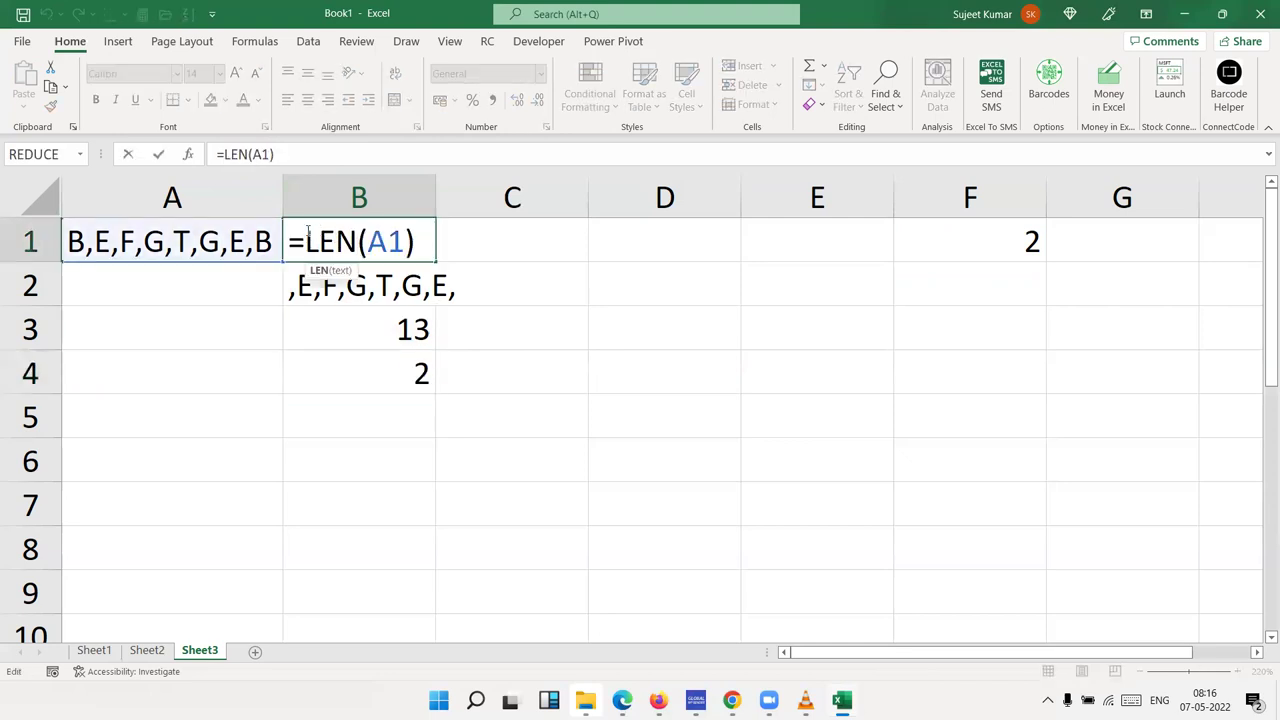
pyautogui.moveTo(308, 232); pyautogui.dragTo(414, 232)
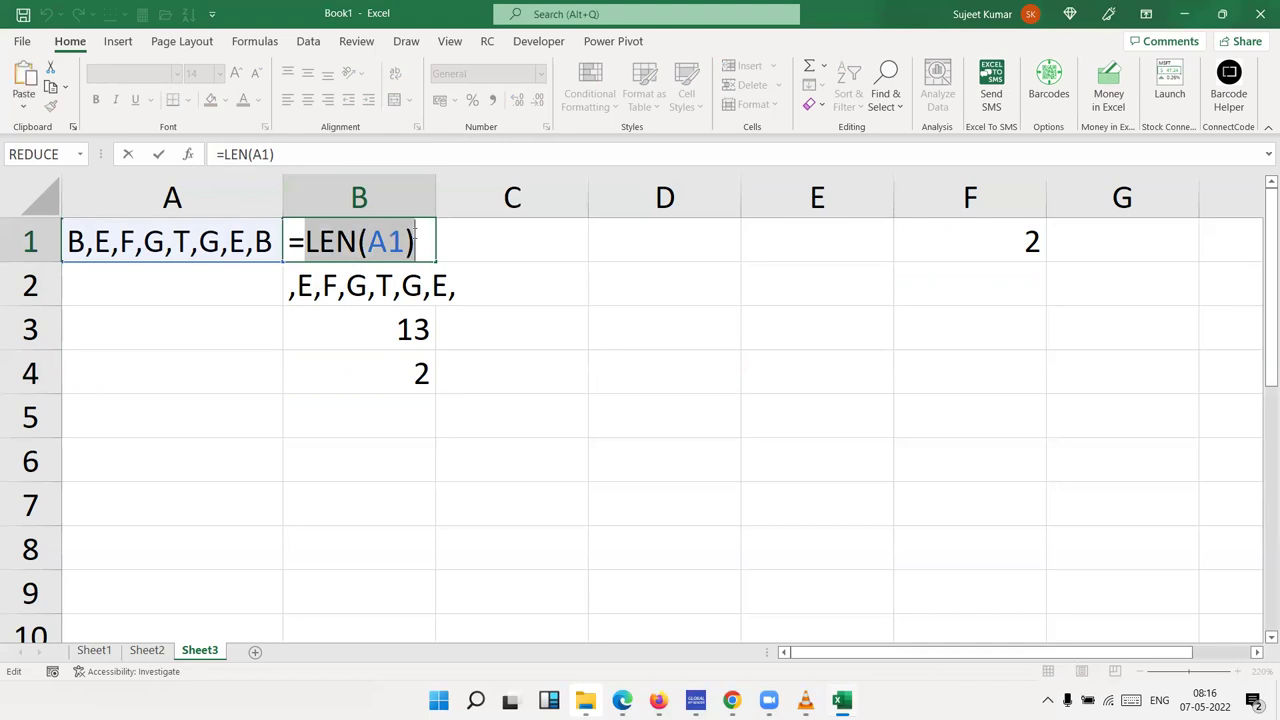
pyautogui.press('Escape')
pyautogui.doubleClick(398, 378)
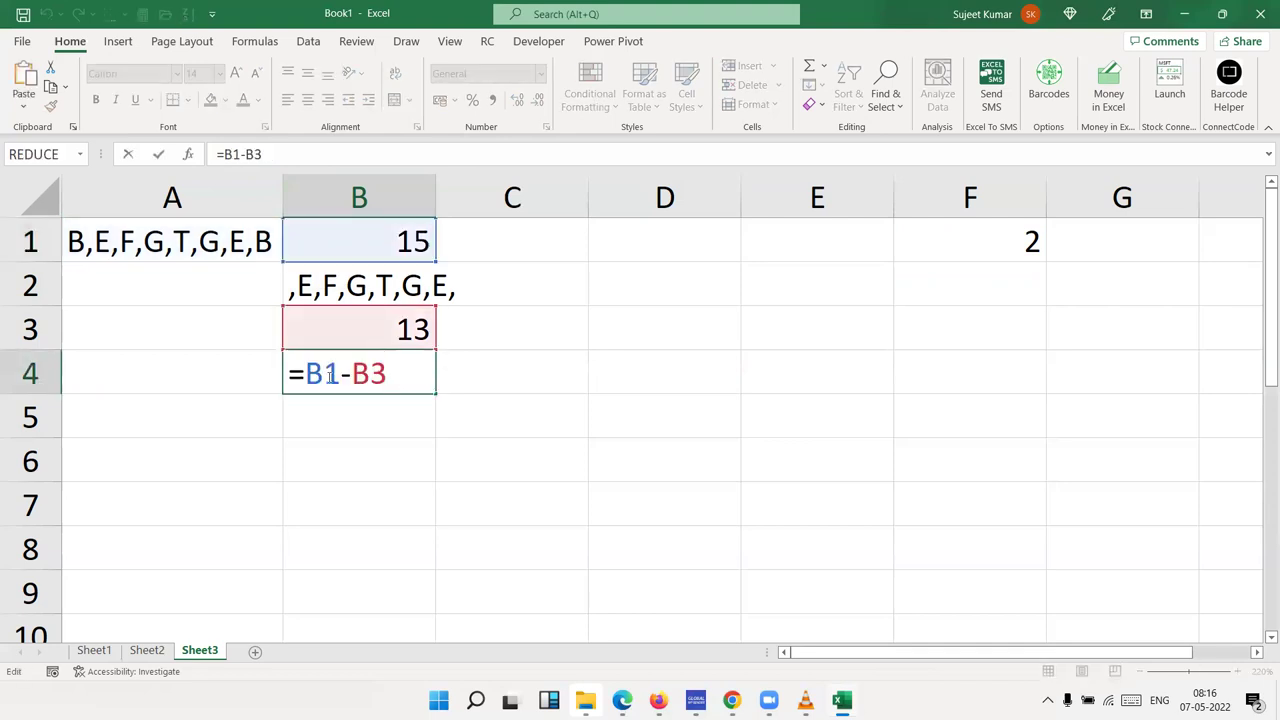
# Step: Replace the B1 reference in B4's formula with (LEN(A1))
pyautogui.doubleClick(331, 376)
pyautogui.write('()')
pyautogui.press('Left')
pyautogui.write('LEN(A1)')
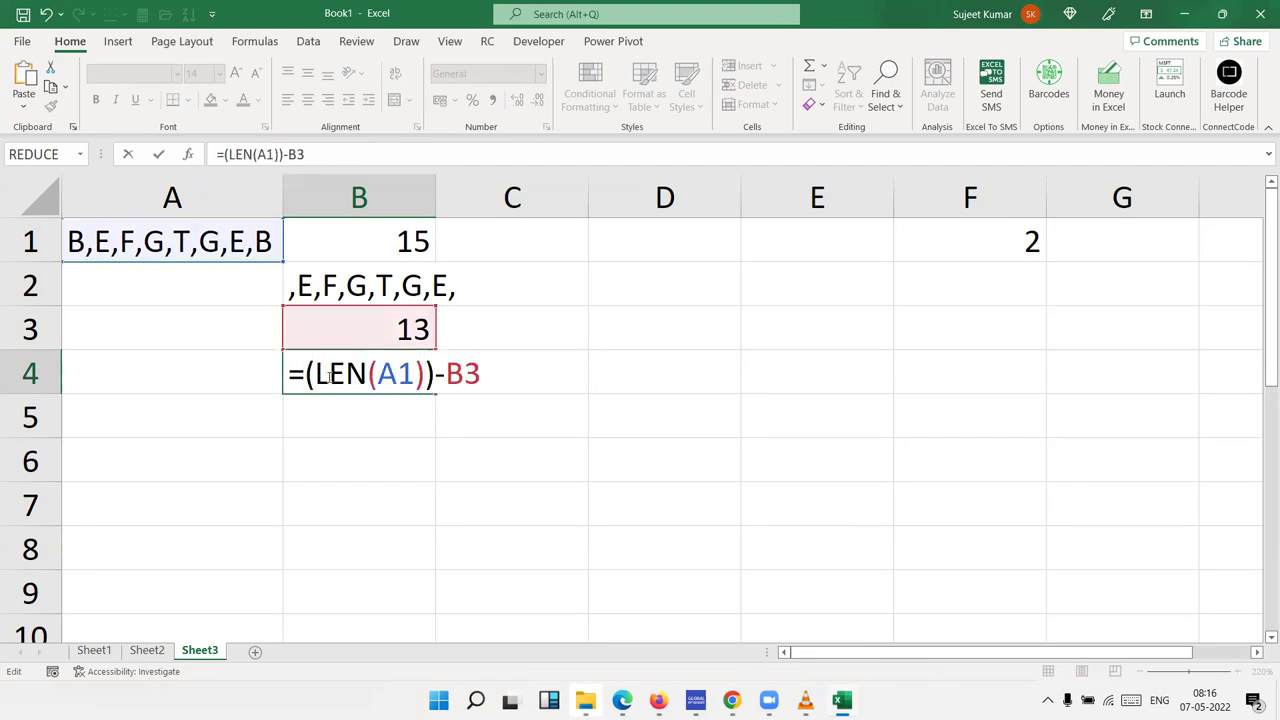
pyautogui.press('Return')
# Step: Substitute B2's SUBSTITUTE formula for the B2 reference inside B3's LEN formula
pyautogui.press('Up')
pyautogui.press('Up')
pyautogui.press('Up')
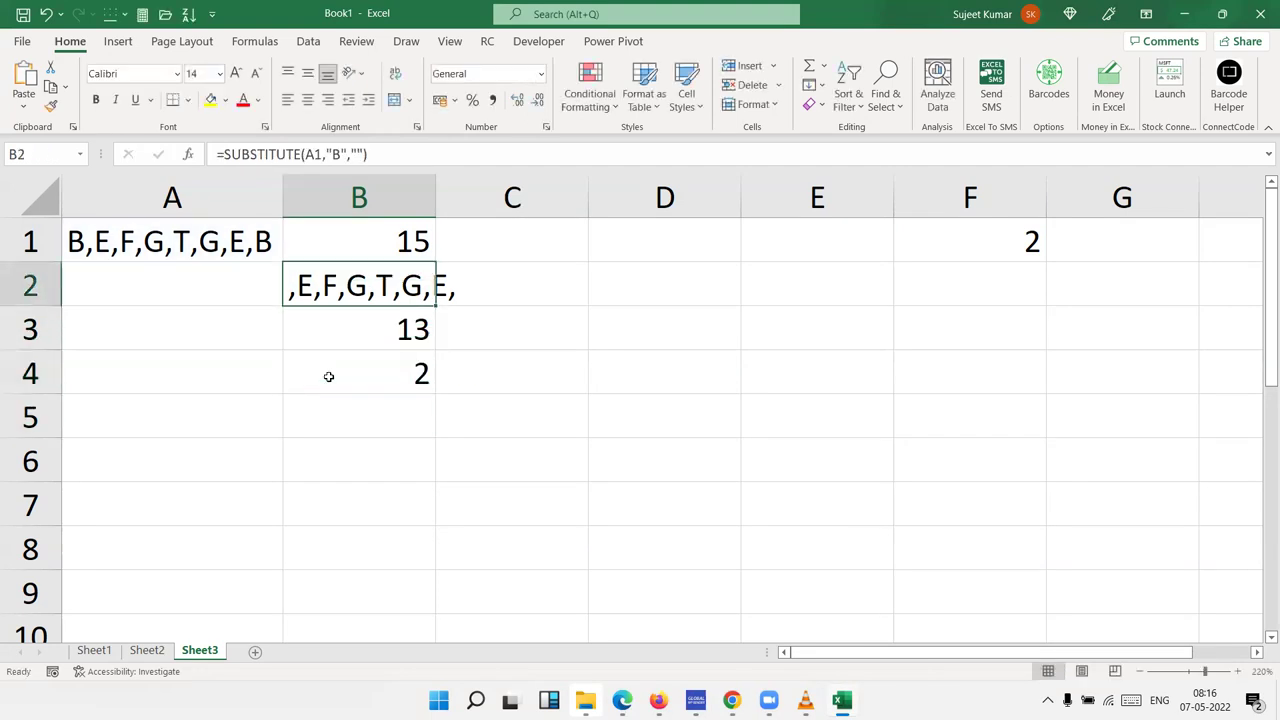
pyautogui.doubleClick(328, 285)
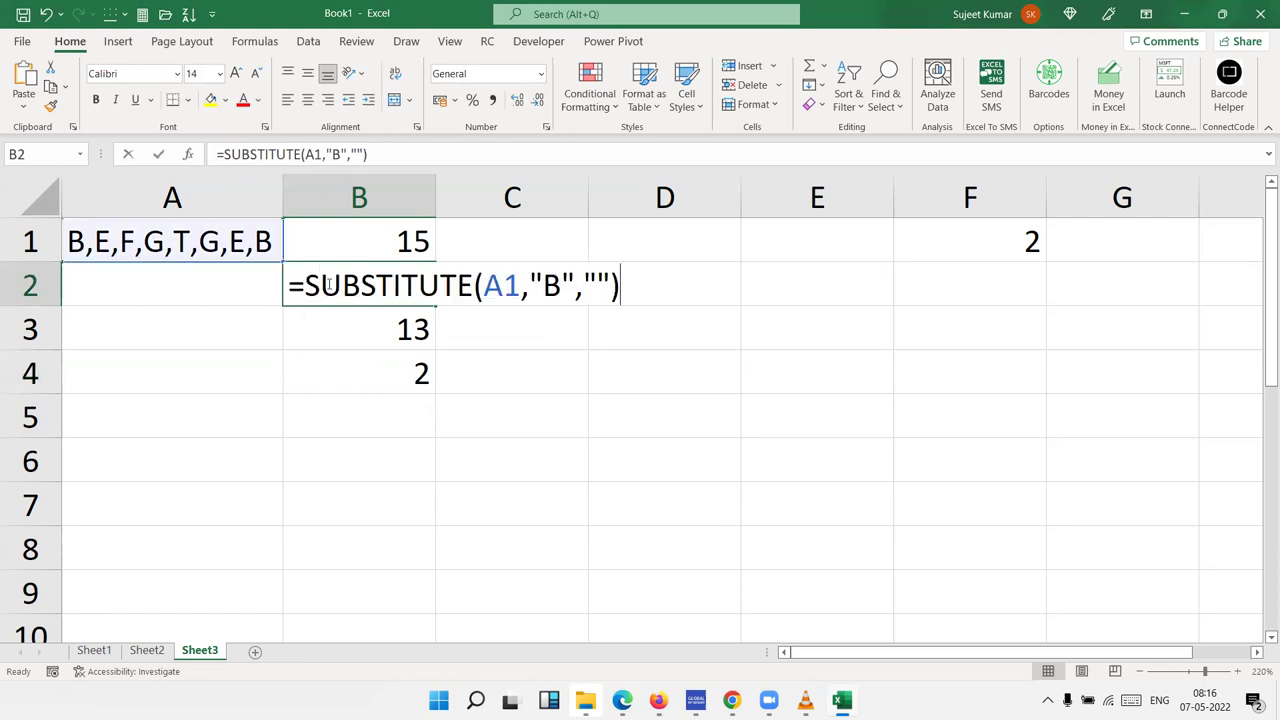
pyautogui.moveTo(305, 285); pyautogui.dragTo(752, 284)
pyautogui.hotkey('ctrl', 'c')
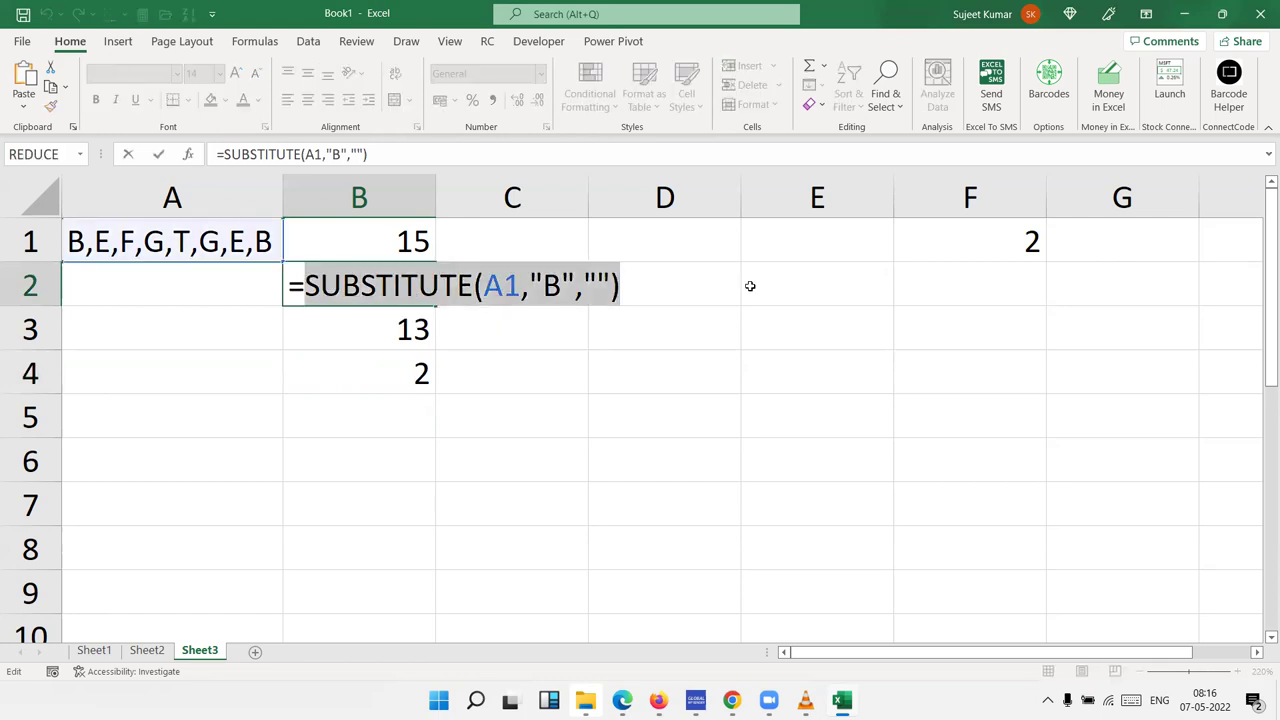
pyautogui.press('Escape')
pyautogui.doubleClick(386, 330)
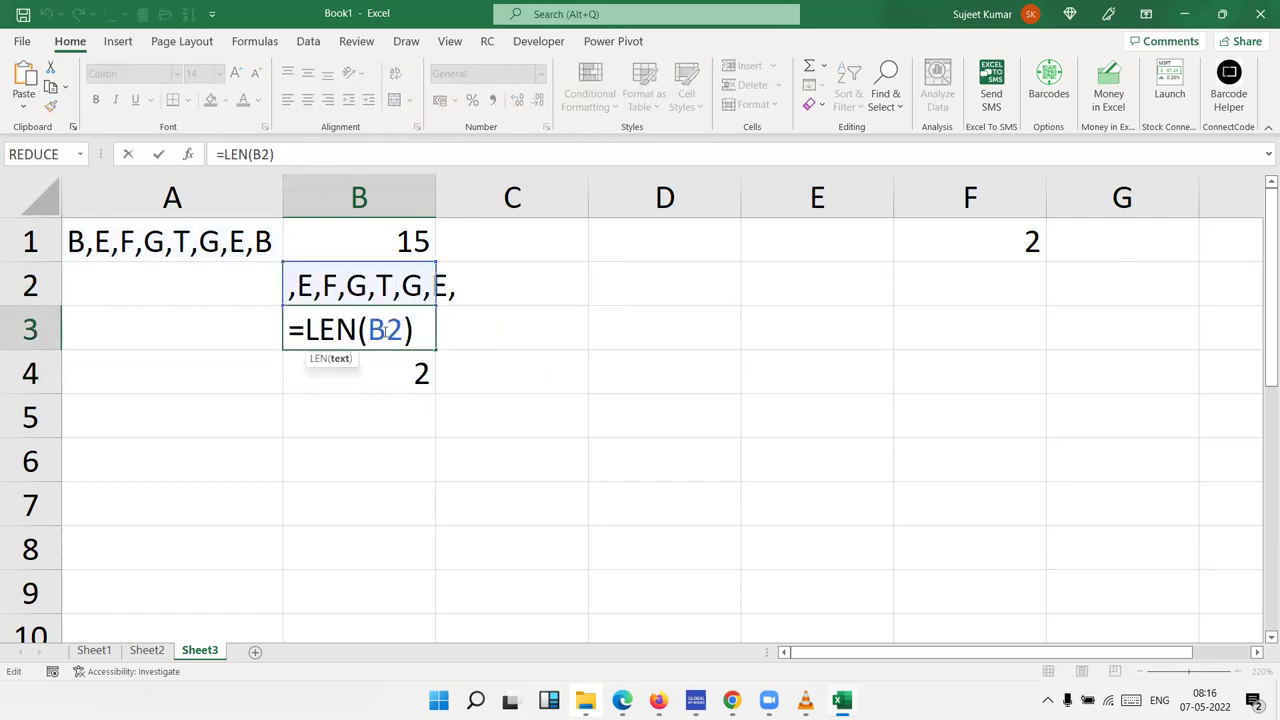
pyautogui.doubleClick(385, 331)
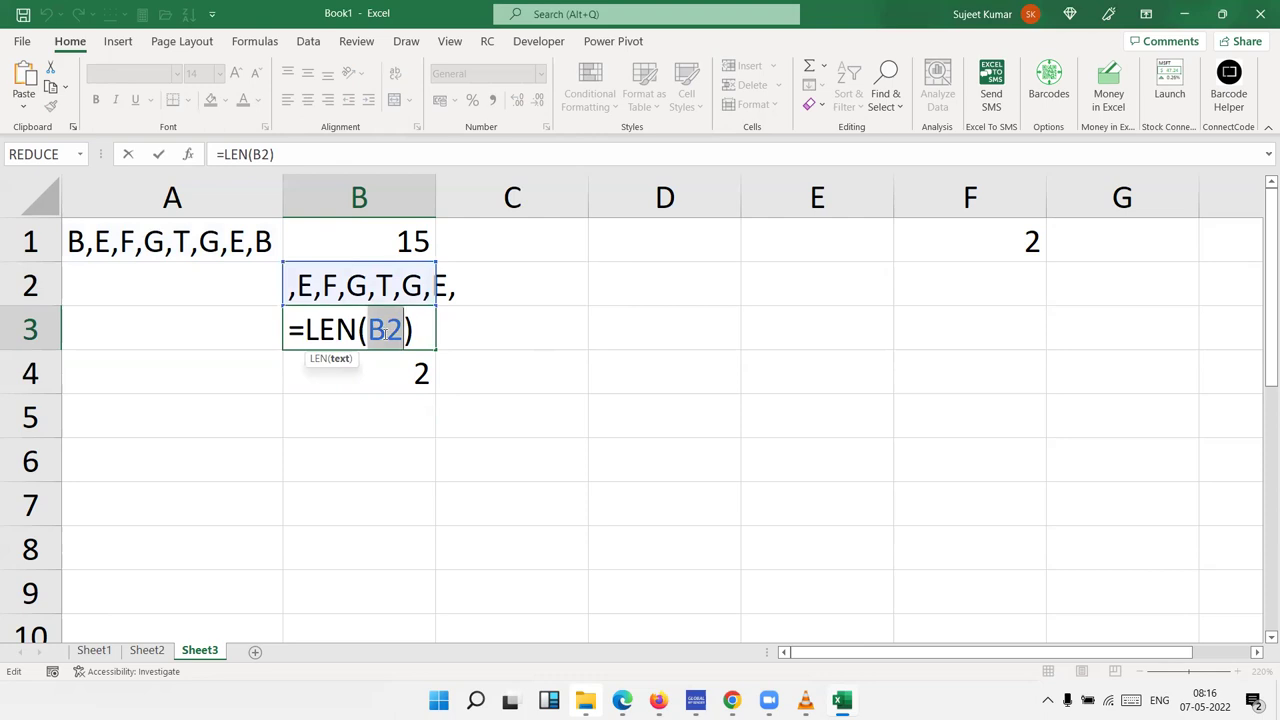
pyautogui.hotkey('ctrl', 'v')
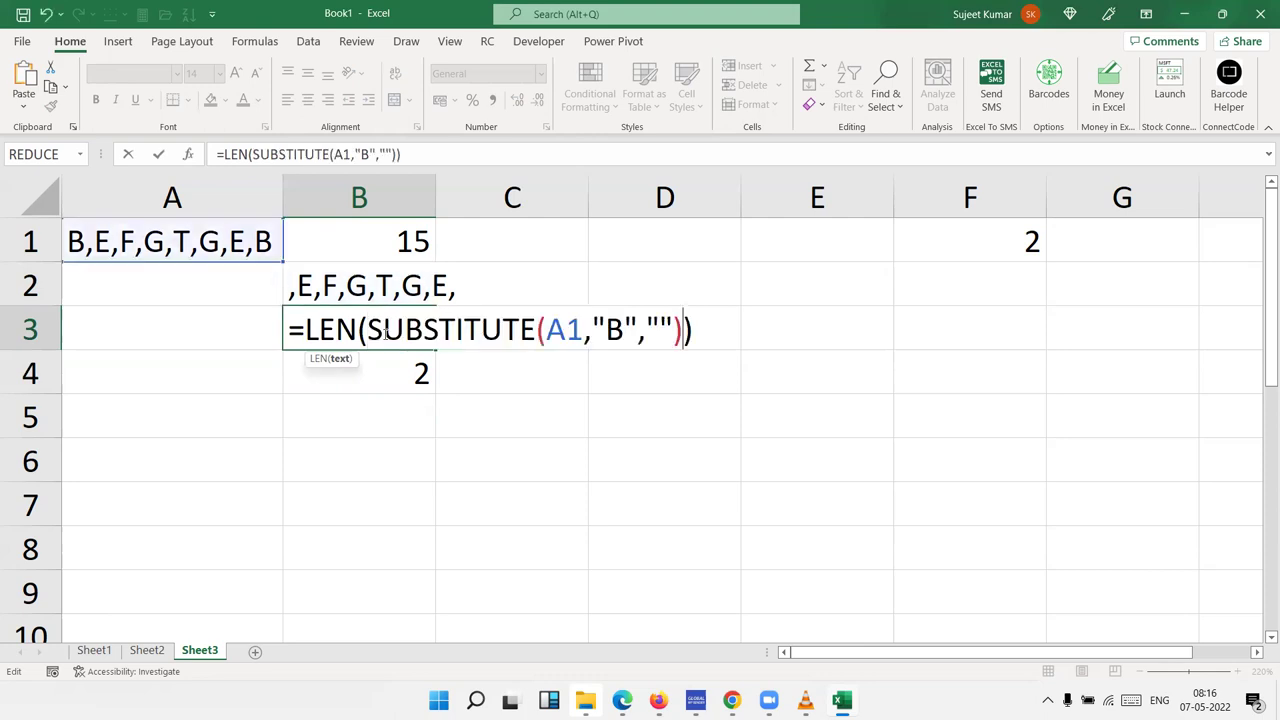
pyautogui.press('Return')
# Step: Clear the helper cells B1 and B2
pyautogui.click(387, 333)
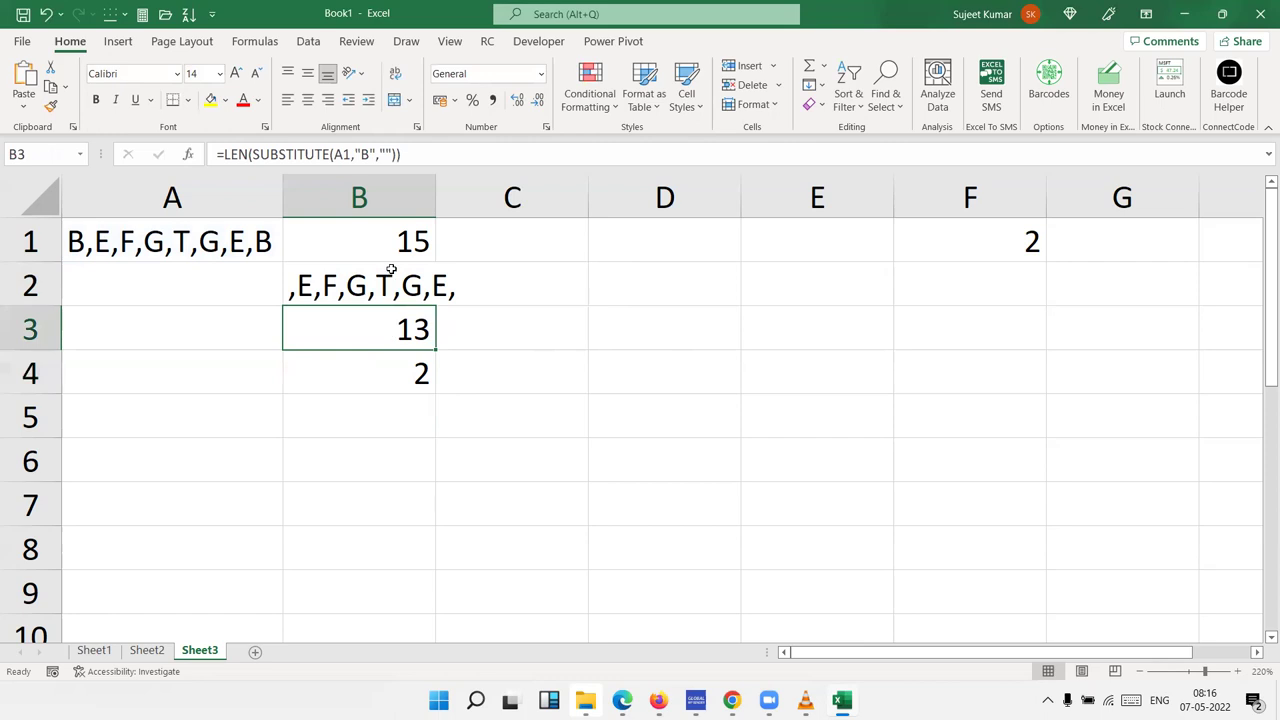
pyautogui.moveTo(391, 265); pyautogui.dragTo(389, 246)
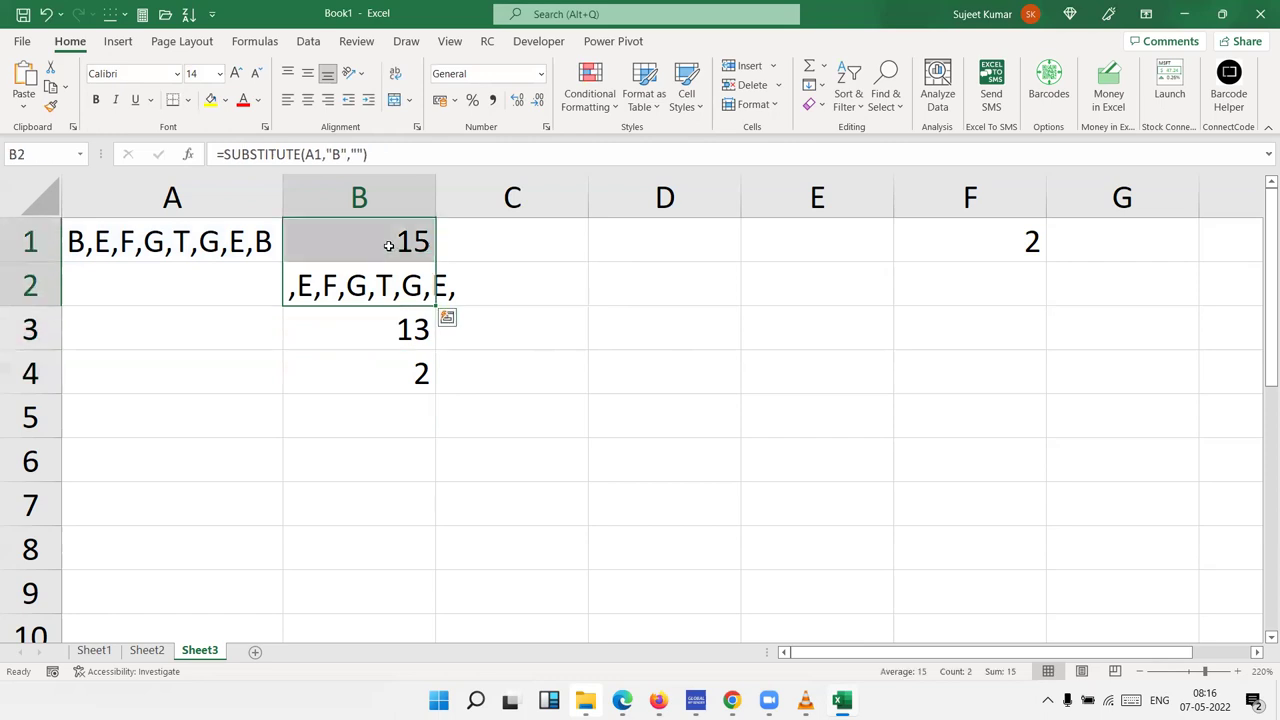
pyautogui.press('Delete')
# Step: Replace B3 in B4's formula with B3's LEN(SUBSTITUTE(...)), making one combined count formula
pyautogui.click(403, 325)
pyautogui.doubleClick(405, 330)
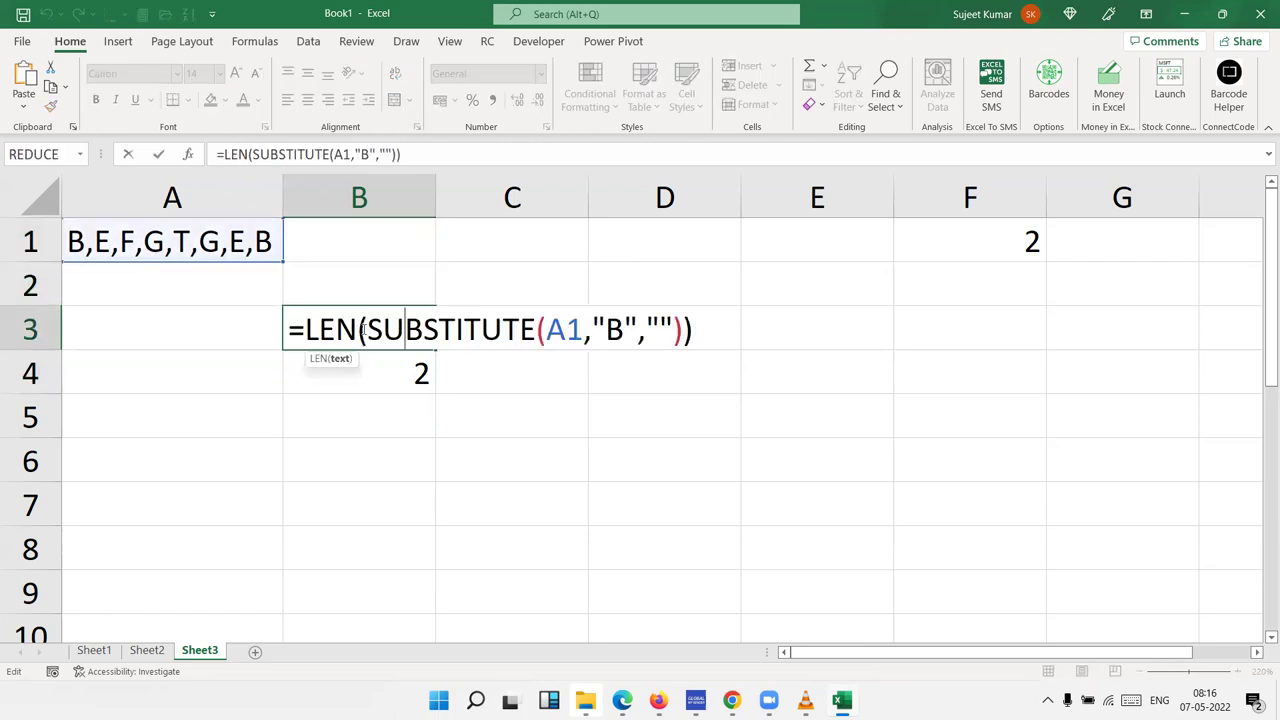
pyautogui.moveTo(305, 330); pyautogui.dragTo(710, 336)
pyautogui.hotkey('ctrl', 'c')
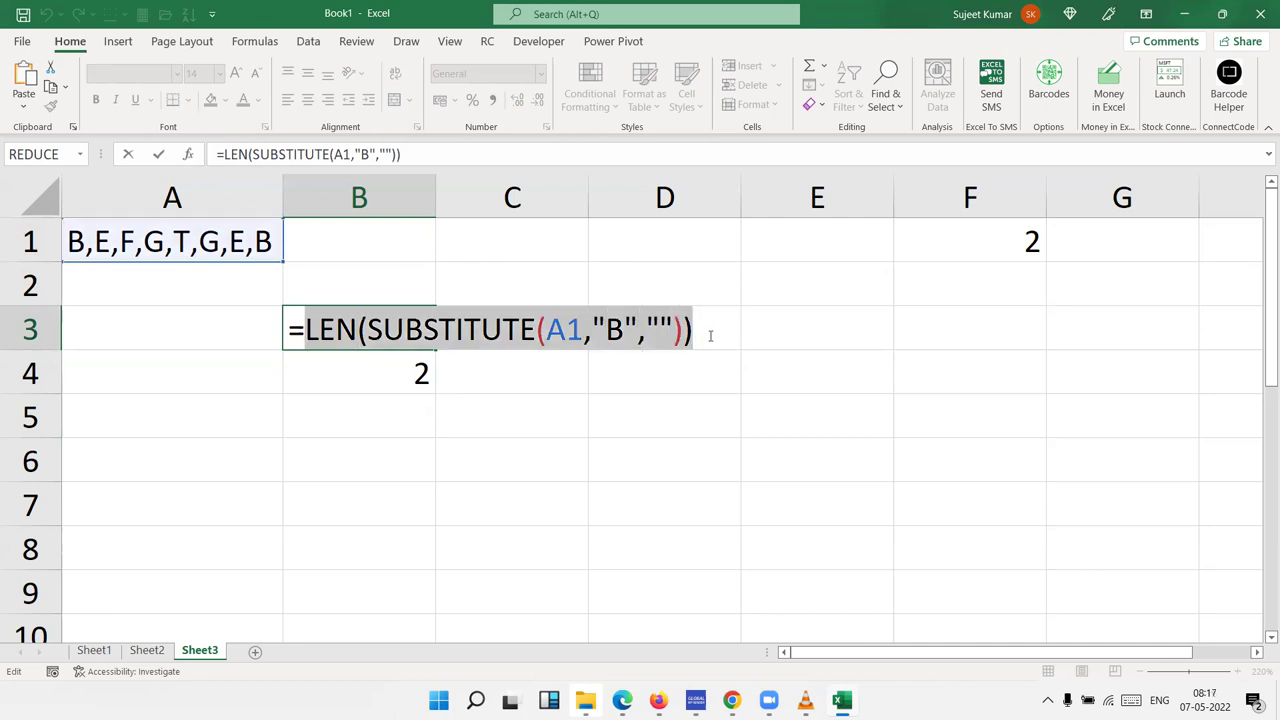
pyautogui.hotkey('ctrl', 'Return')
pyautogui.doubleClick(416, 372)
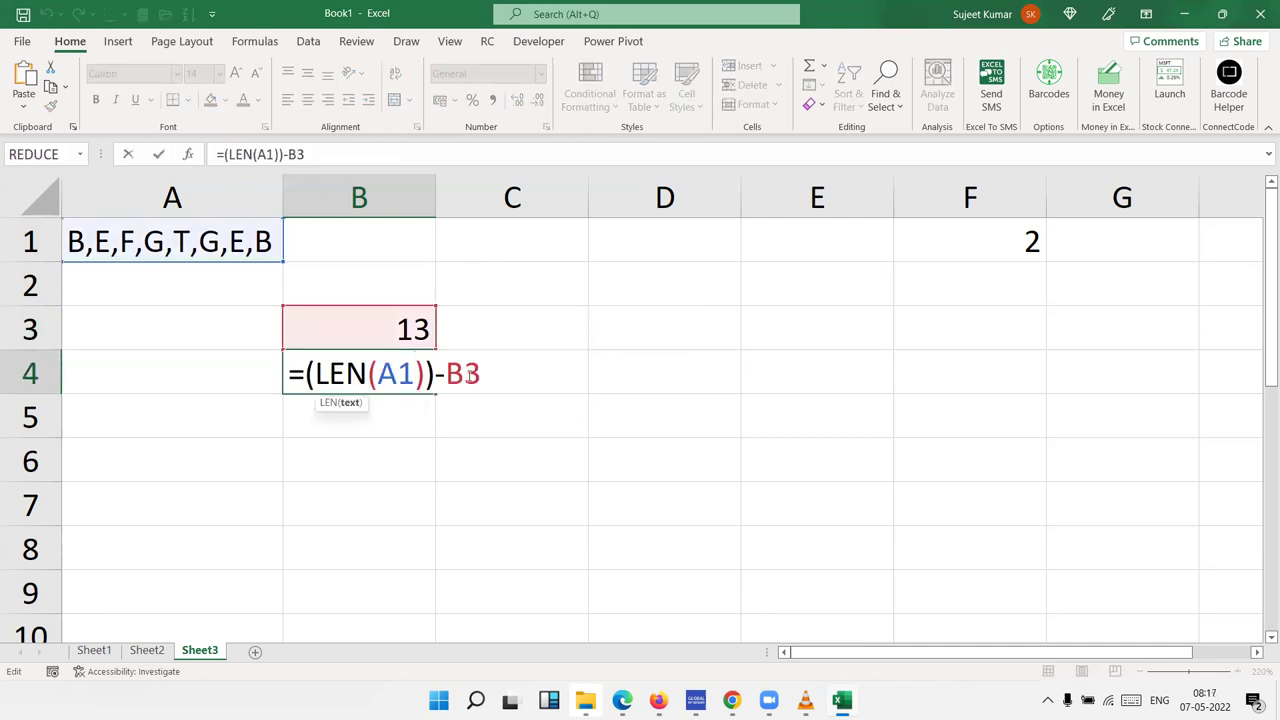
pyautogui.doubleClick(470, 375)
pyautogui.hotkey('ctrl', 'v')
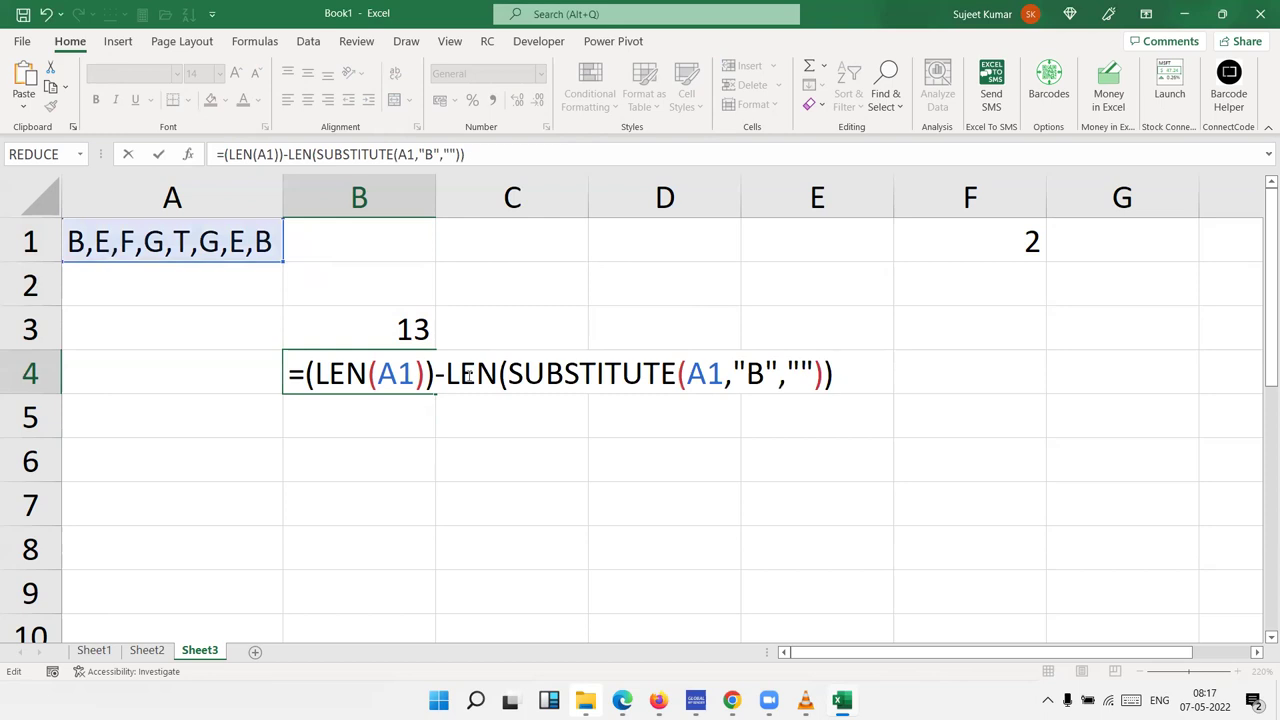
pyautogui.press('Return')
pyautogui.click(420, 326)
# Step: Clear B3 and move the combined count formula from B4 into B1
pyautogui.press('Delete')
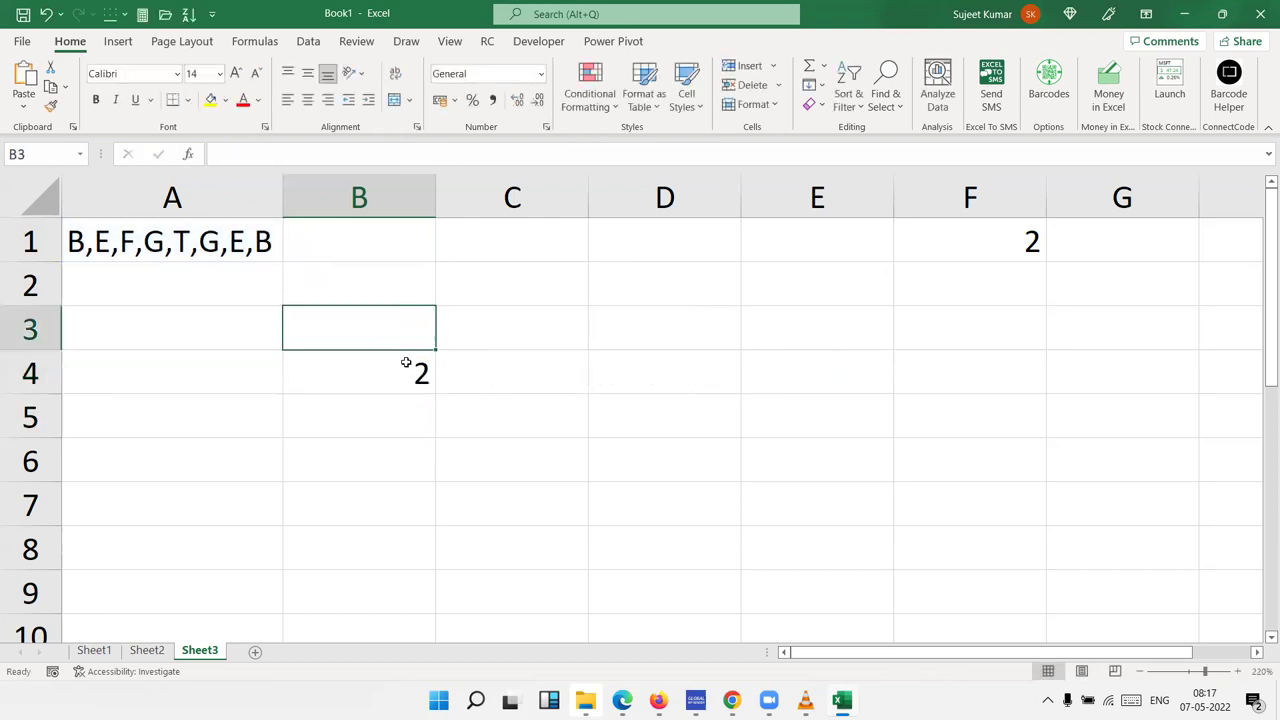
pyautogui.click(406, 368)
pyautogui.hotkey('ctrl', 'x')
pyautogui.click(394, 251)
pyautogui.hotkey('ctrl', 'v')
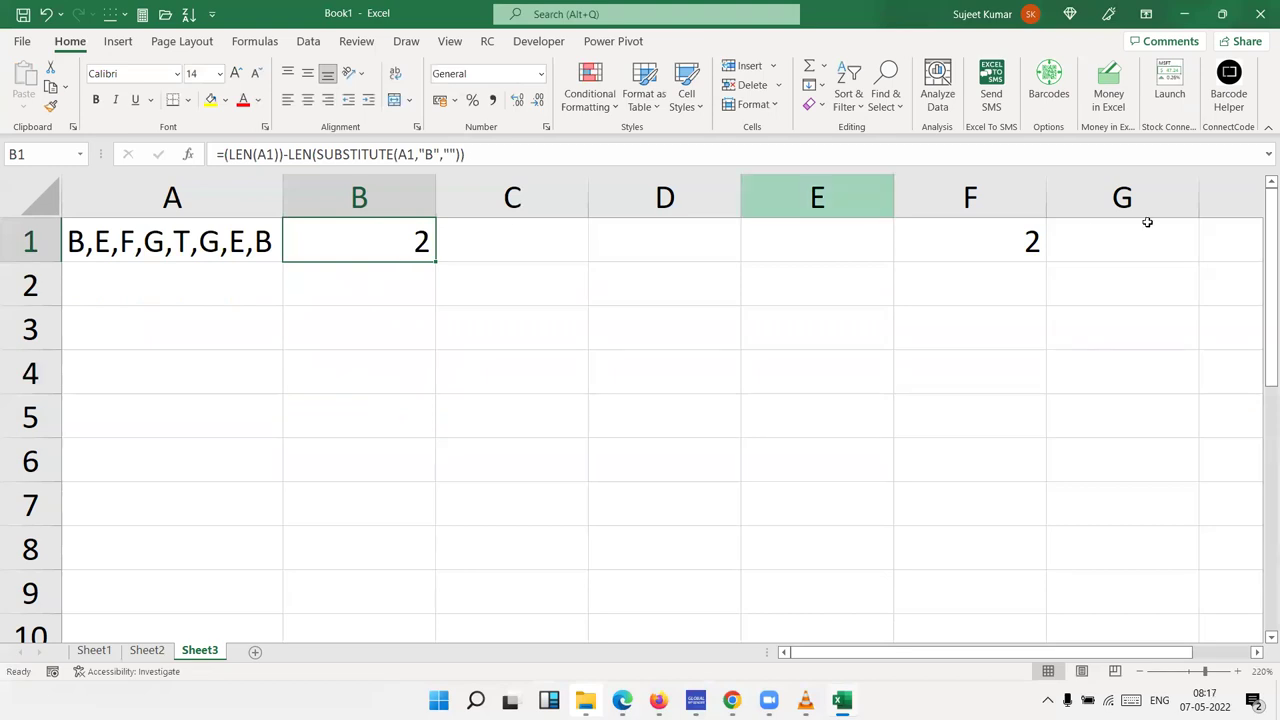
# Step: Compare F1's and B1's formulas, leaving B1 showing 2
pyautogui.doubleClick(1031, 240)
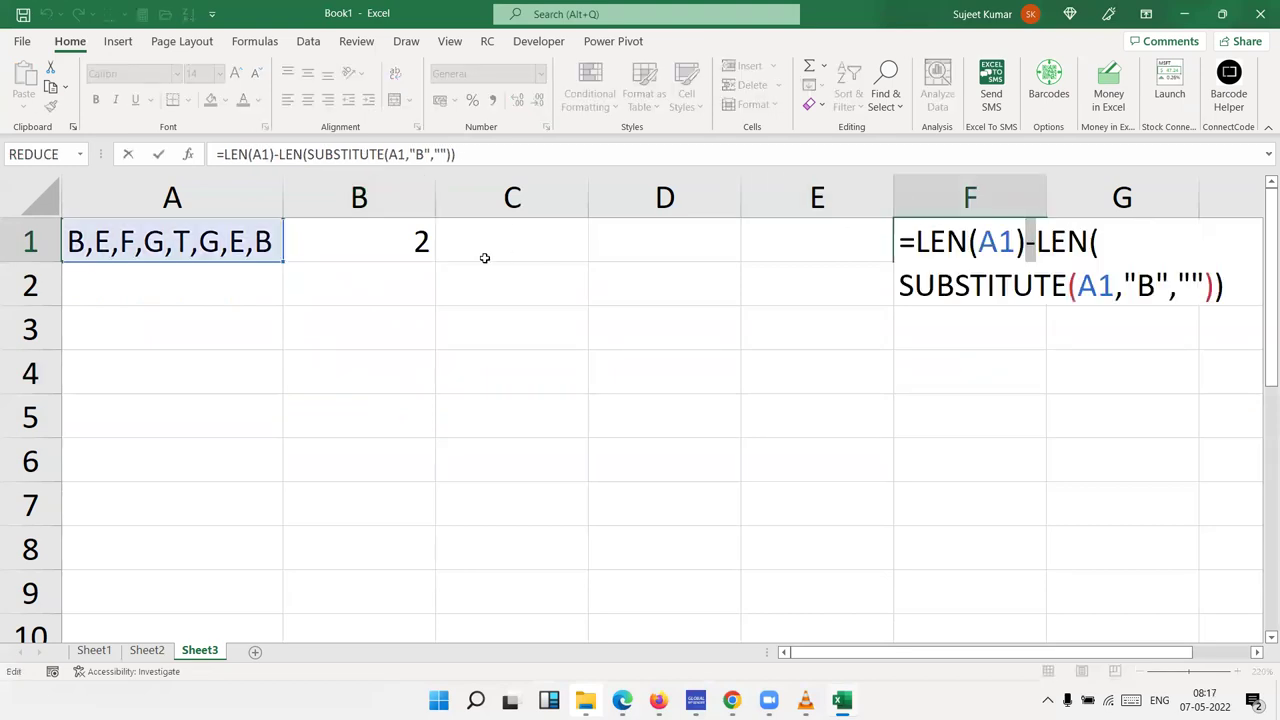
pyautogui.press('Escape')
pyautogui.doubleClick(363, 249)
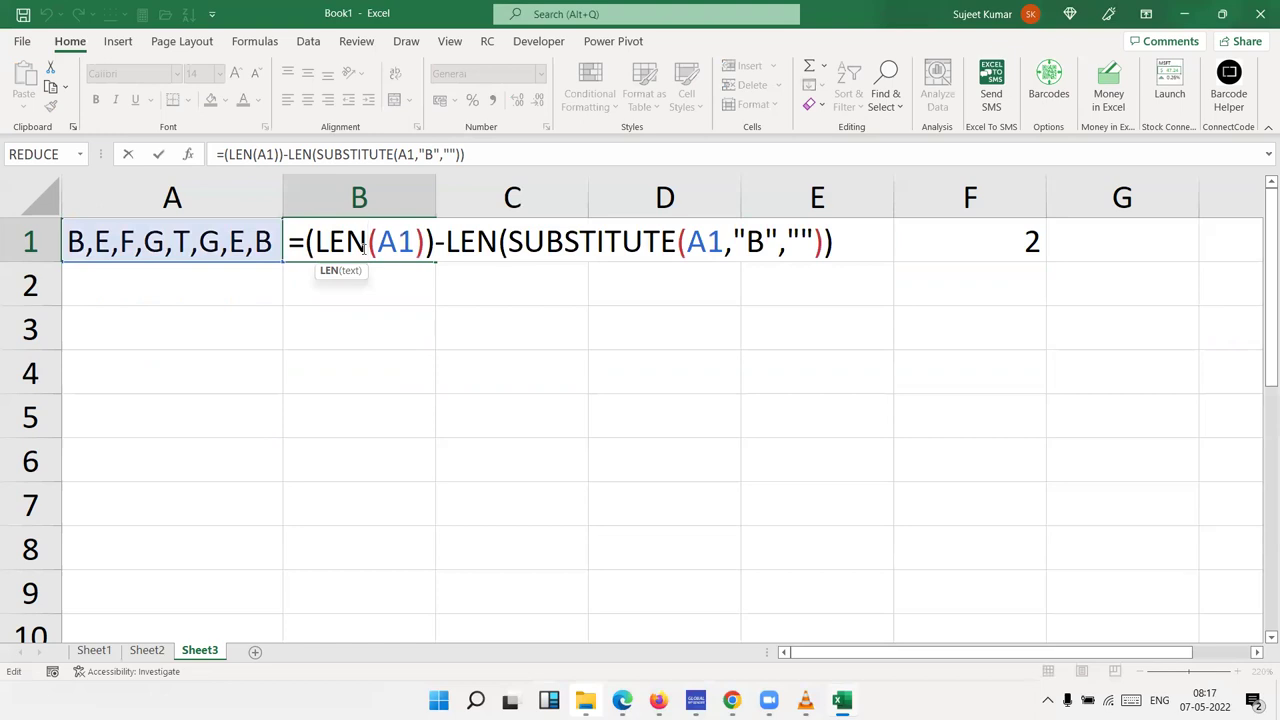
pyautogui.press('Return')
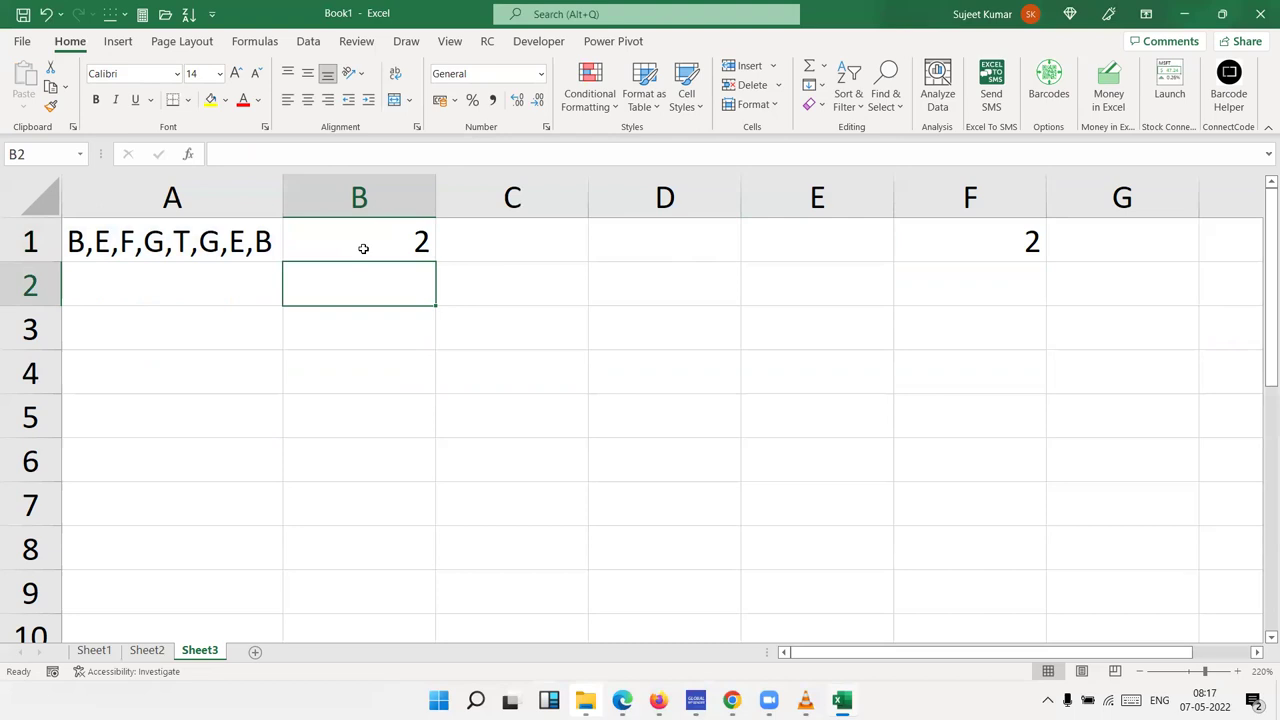
# Step: Bring Chrome forward and load the IPT Excel School website in a new tab
pyautogui.moveTo(741, 697)
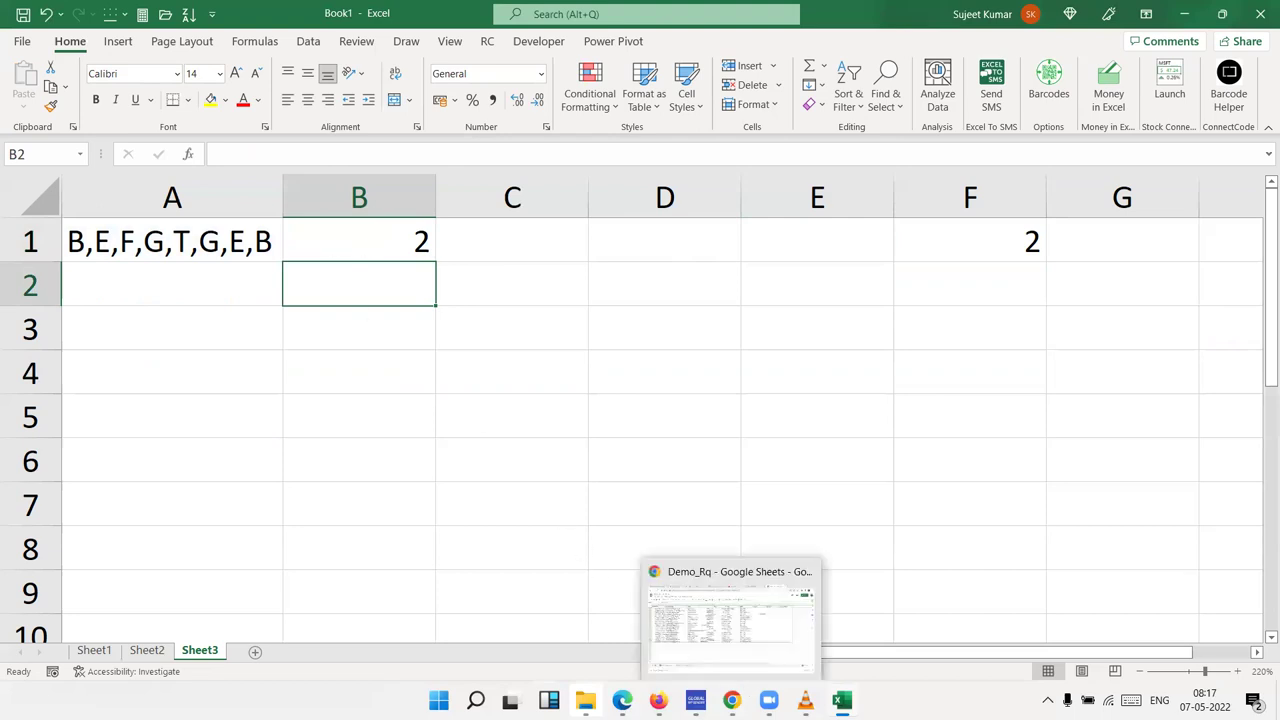
pyautogui.click(730, 615)
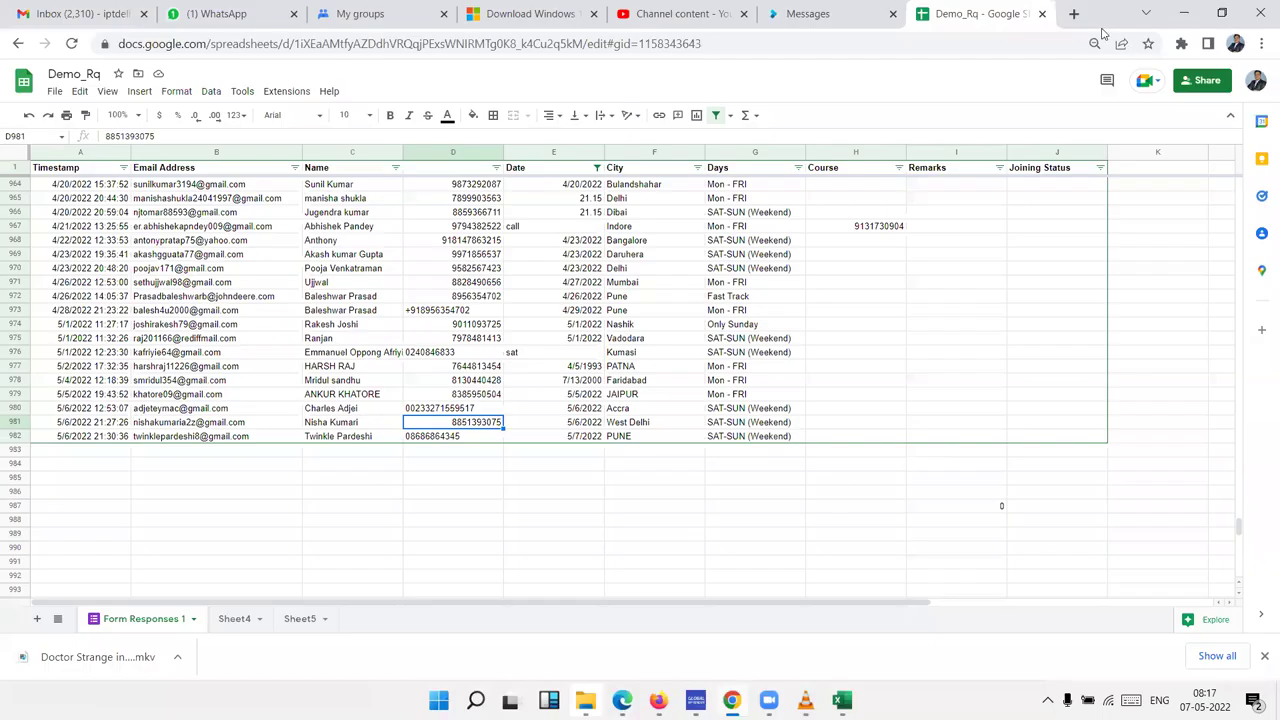
pyautogui.click(1074, 14)
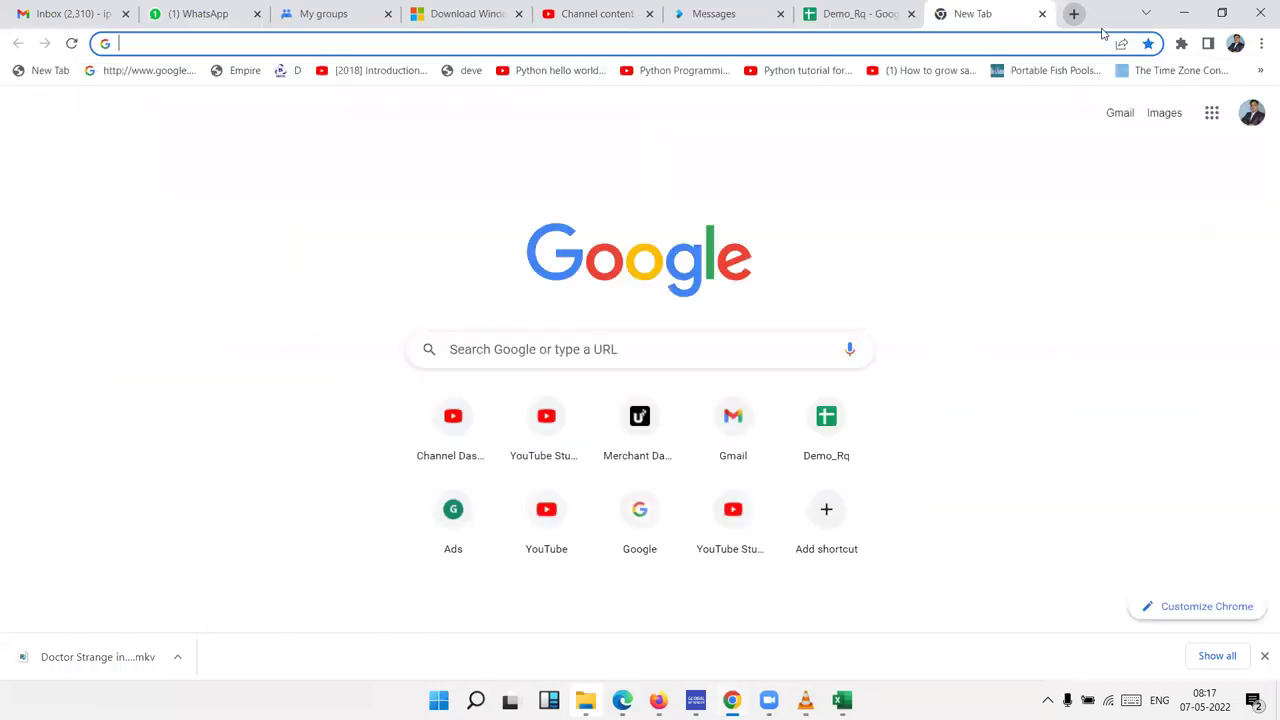
pyautogui.write('ipt')
pyautogui.press('Return')
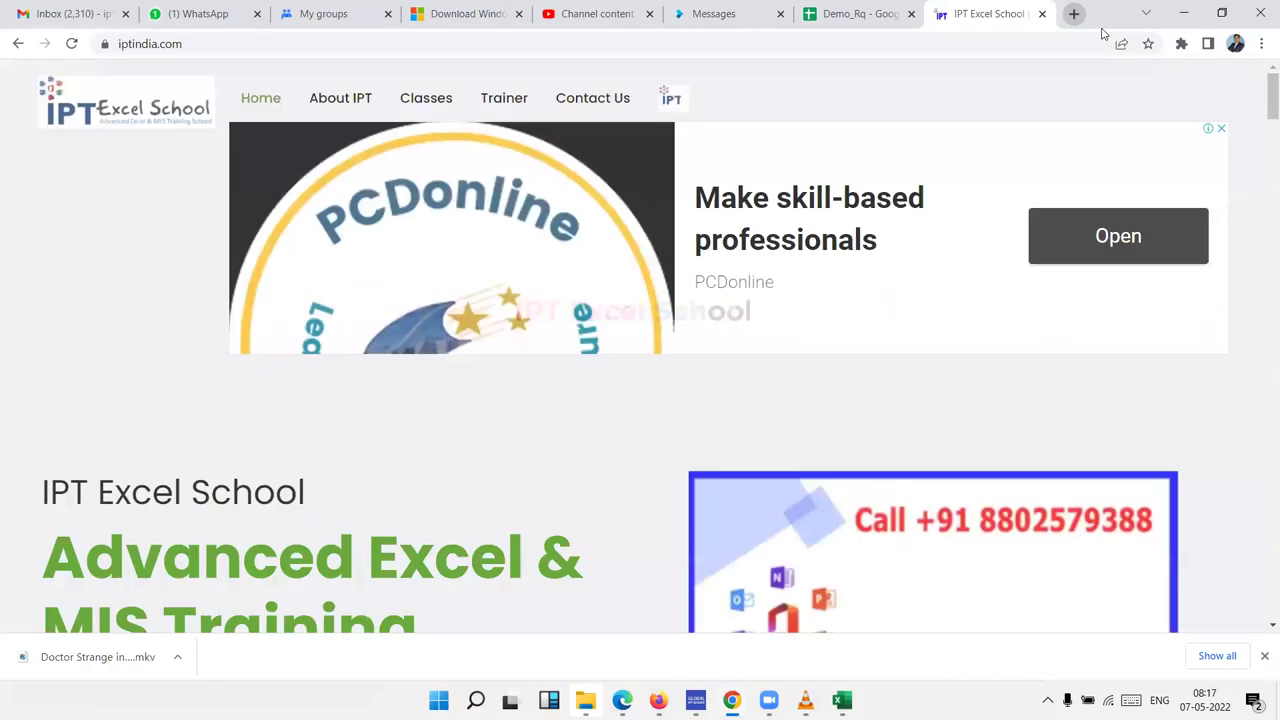
# Step: Go to the site's Video Class app and dismiss the ad to reach Batches
pyautogui.scroll(-3, 849, 394)
pyautogui.scroll(-2, 820, 420)
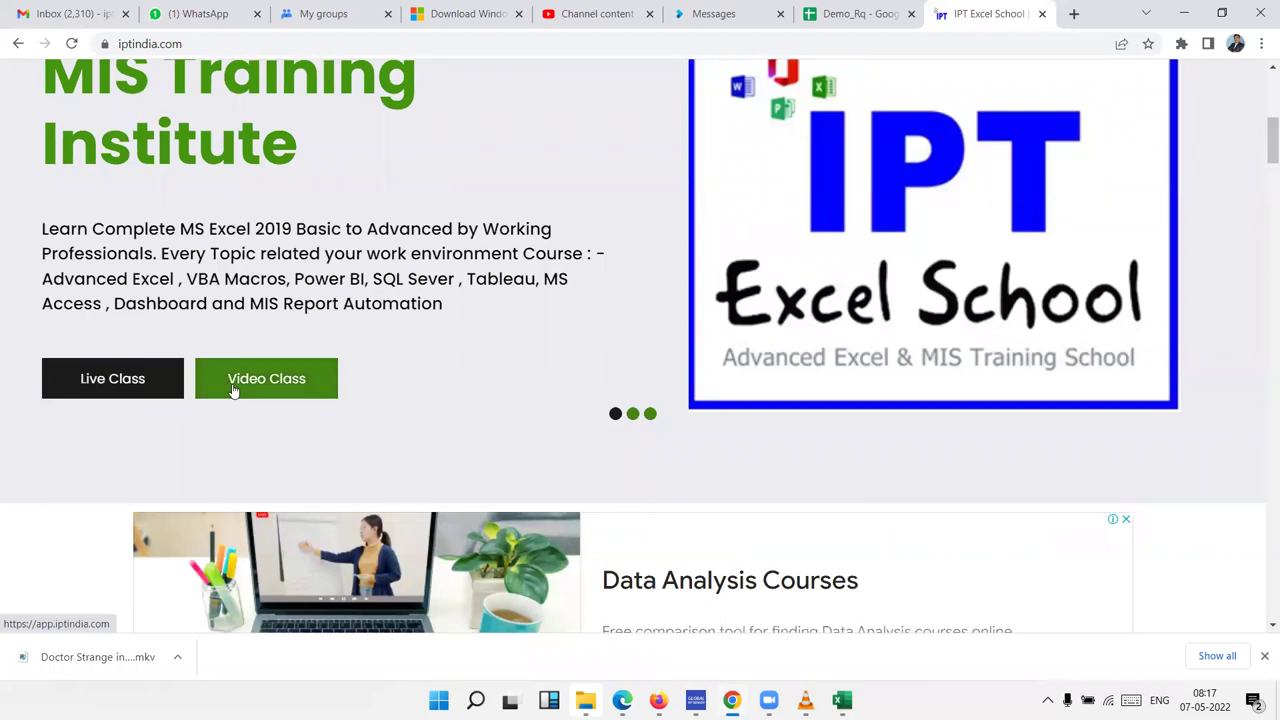
pyautogui.scroll(5, 233, 390)
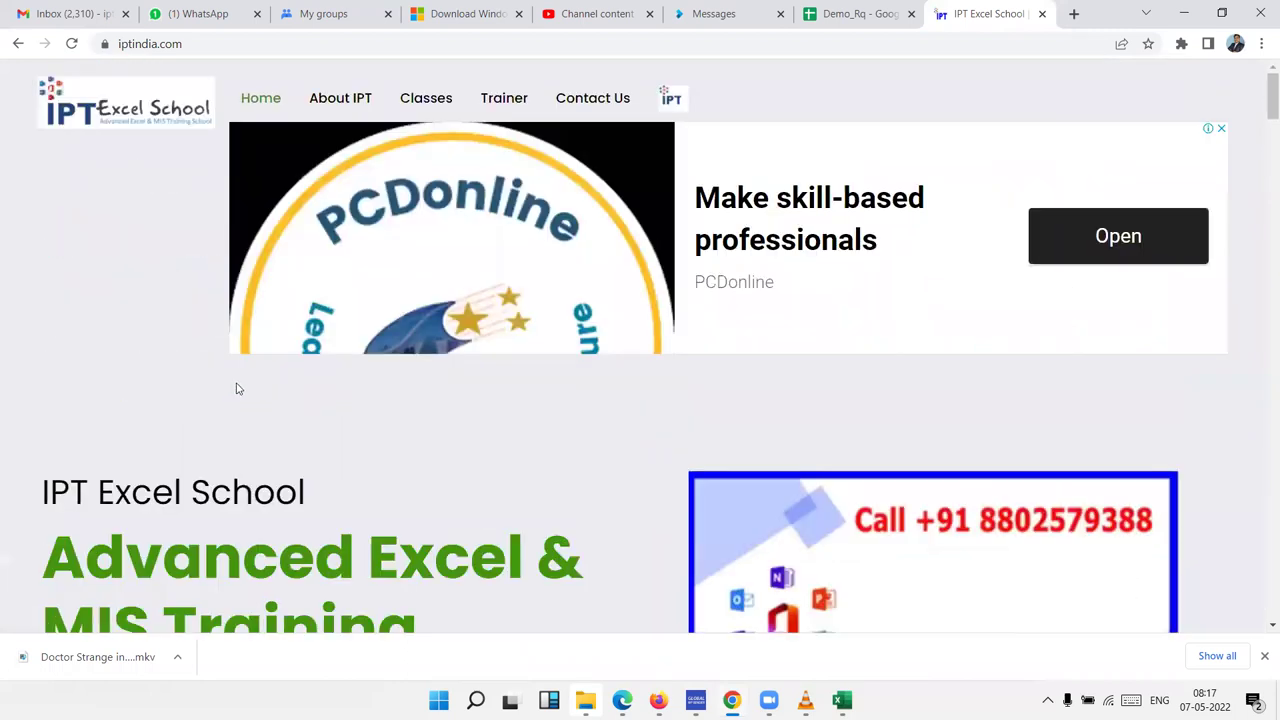
pyautogui.scroll(-5, 240, 390)
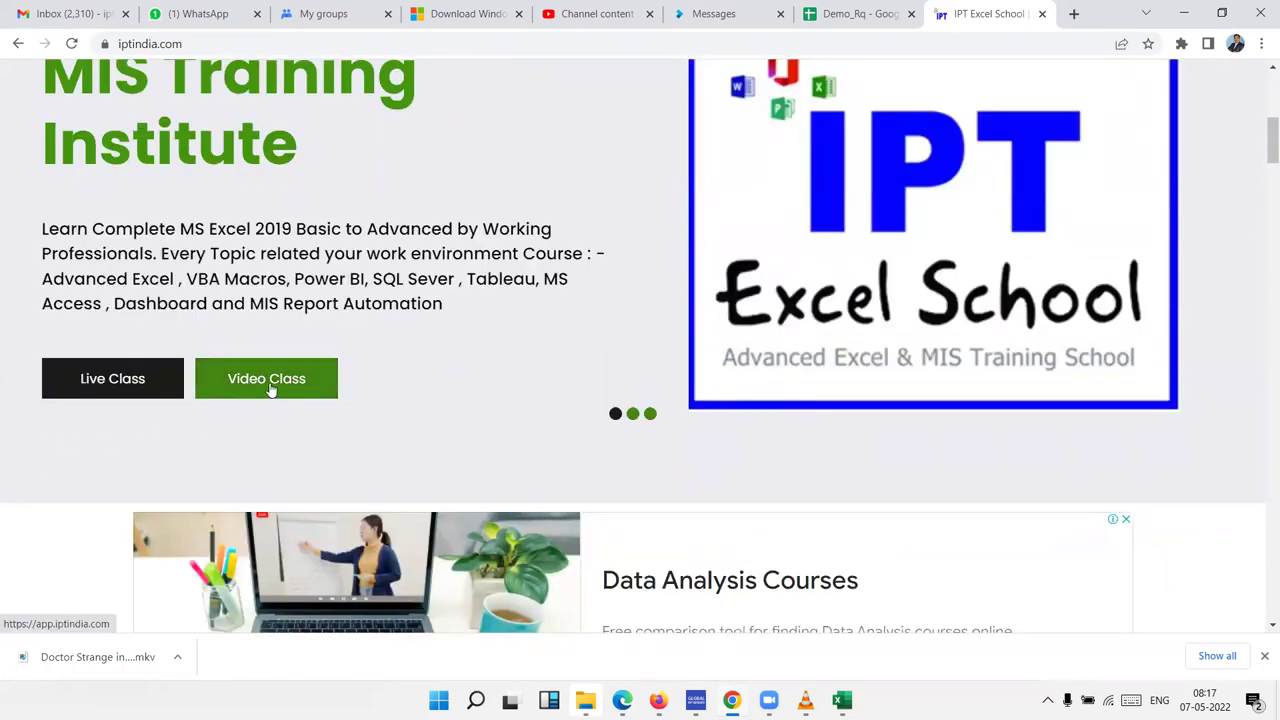
pyautogui.click(270, 389)
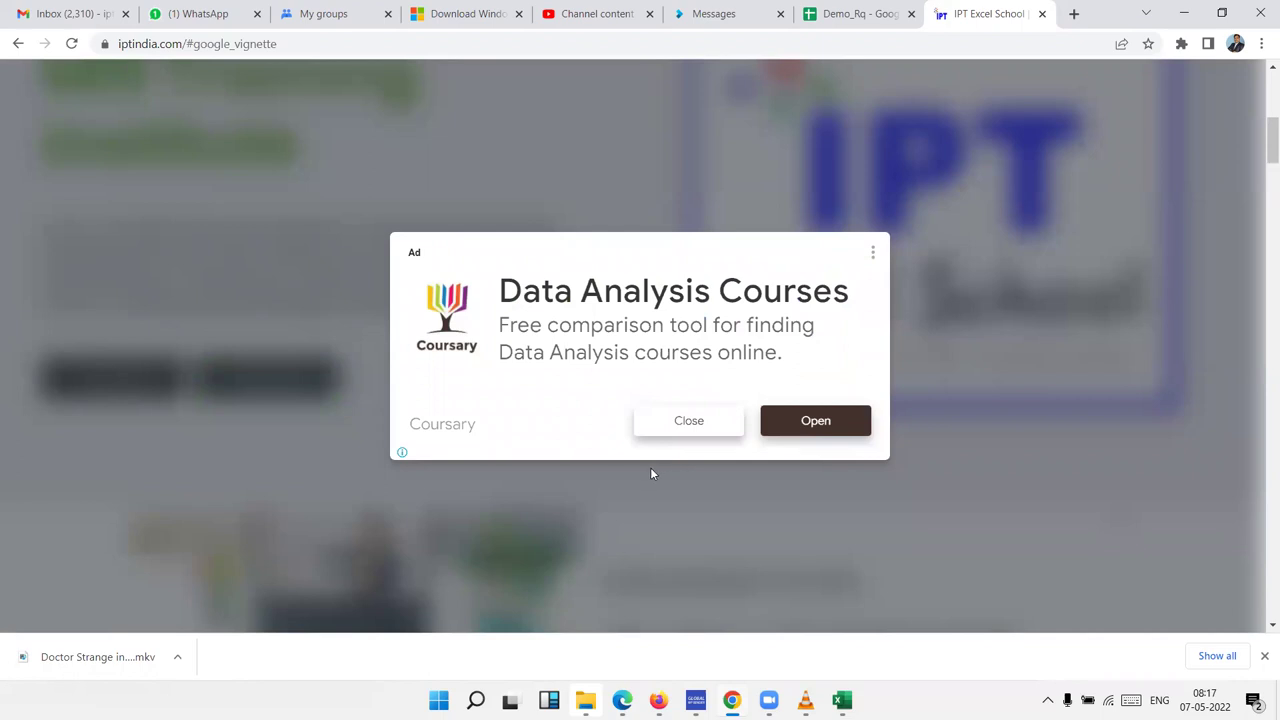
pyautogui.click(686, 429)
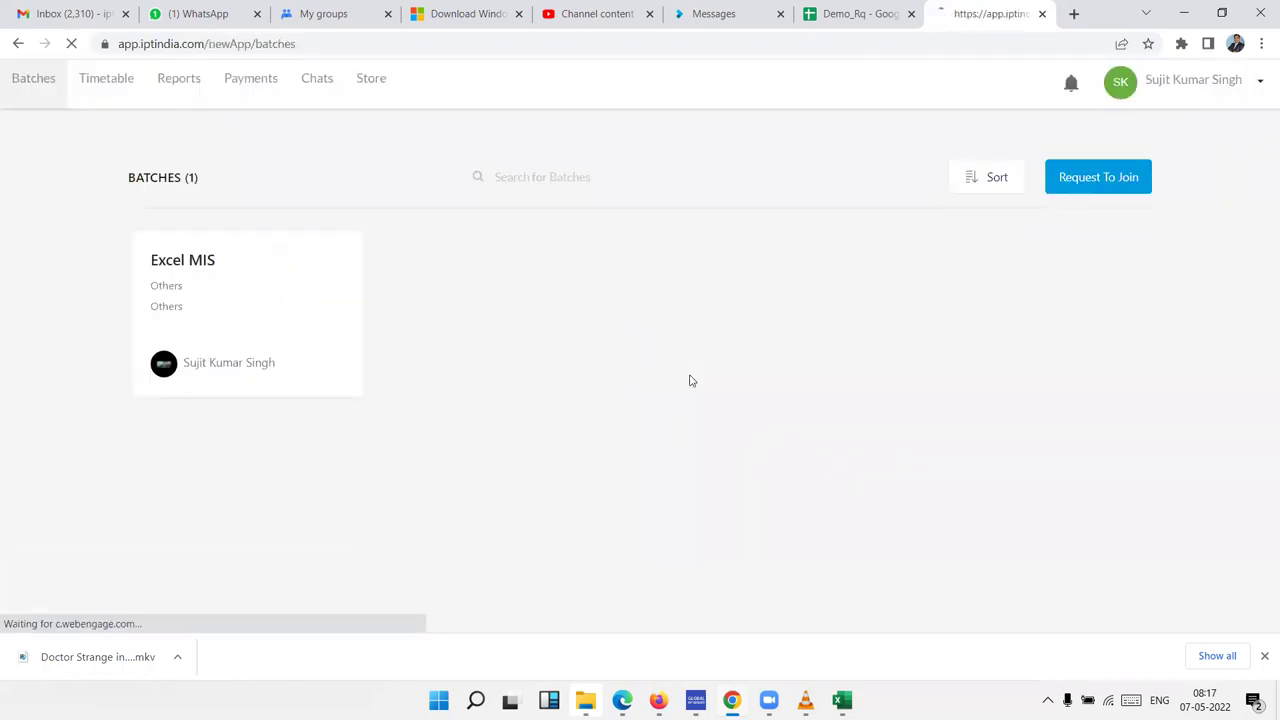
# Step: Go via Chats to the Store and choose the Advanced Excel with Formulas course card
pyautogui.click(330, 93)
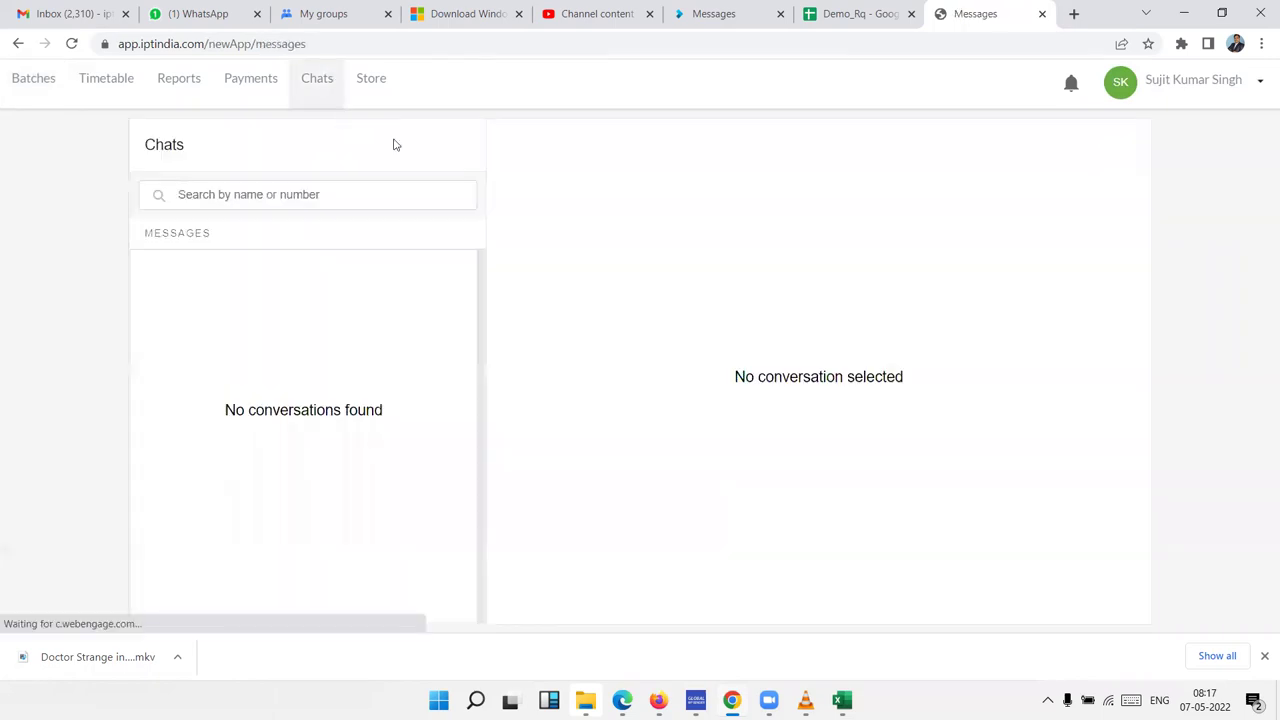
pyautogui.click(368, 79)
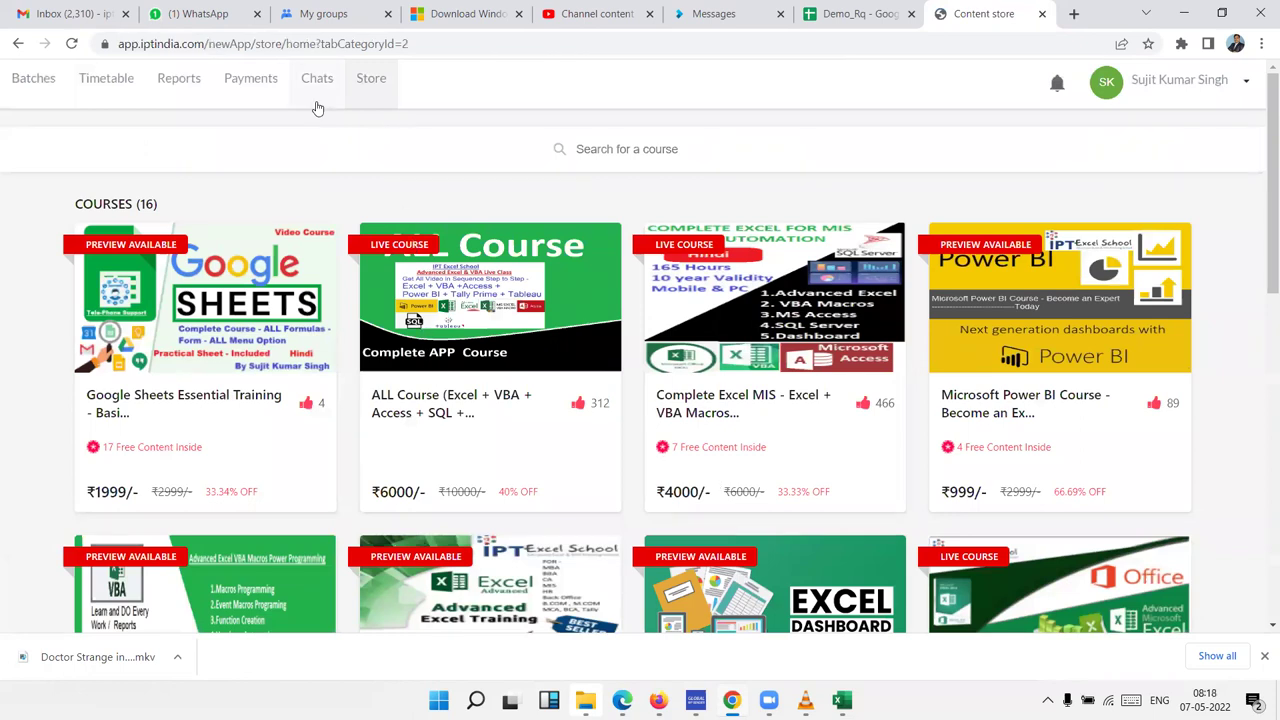
pyautogui.scroll(-1, 716, 531)
pyautogui.scroll(1, 716, 531)
pyautogui.scroll(-3, 678, 519)
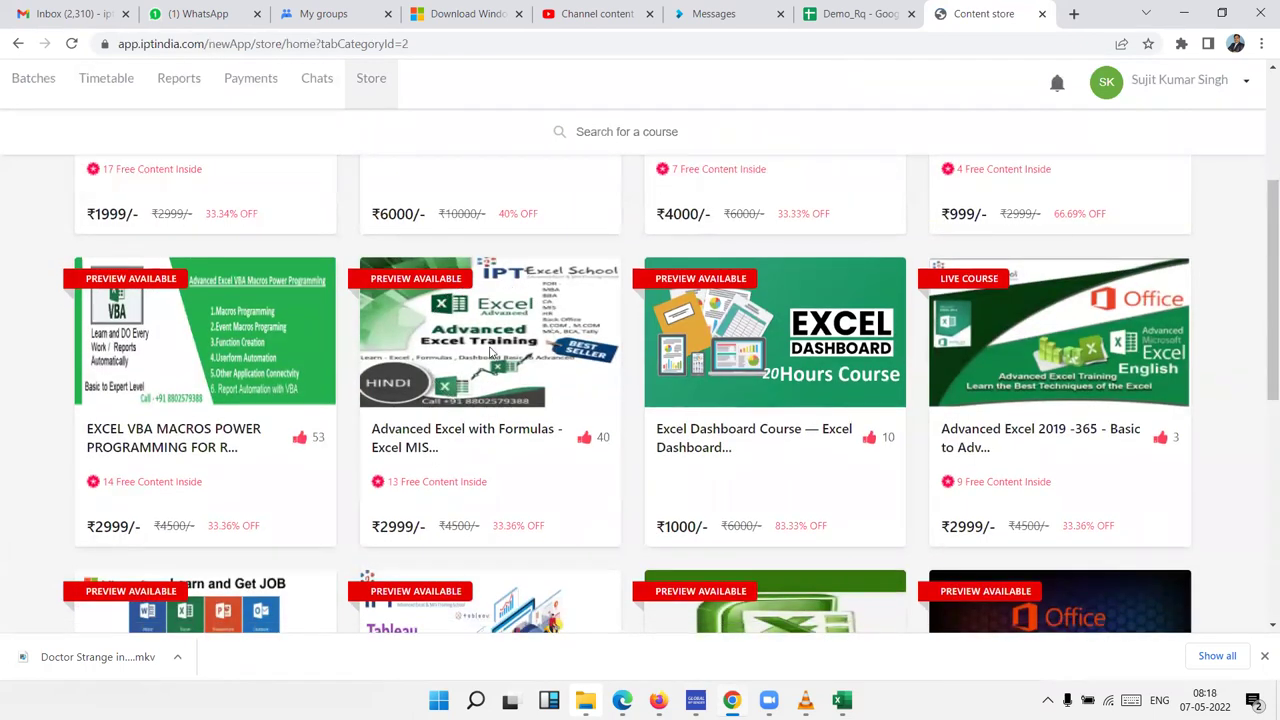
pyautogui.click(490, 352)
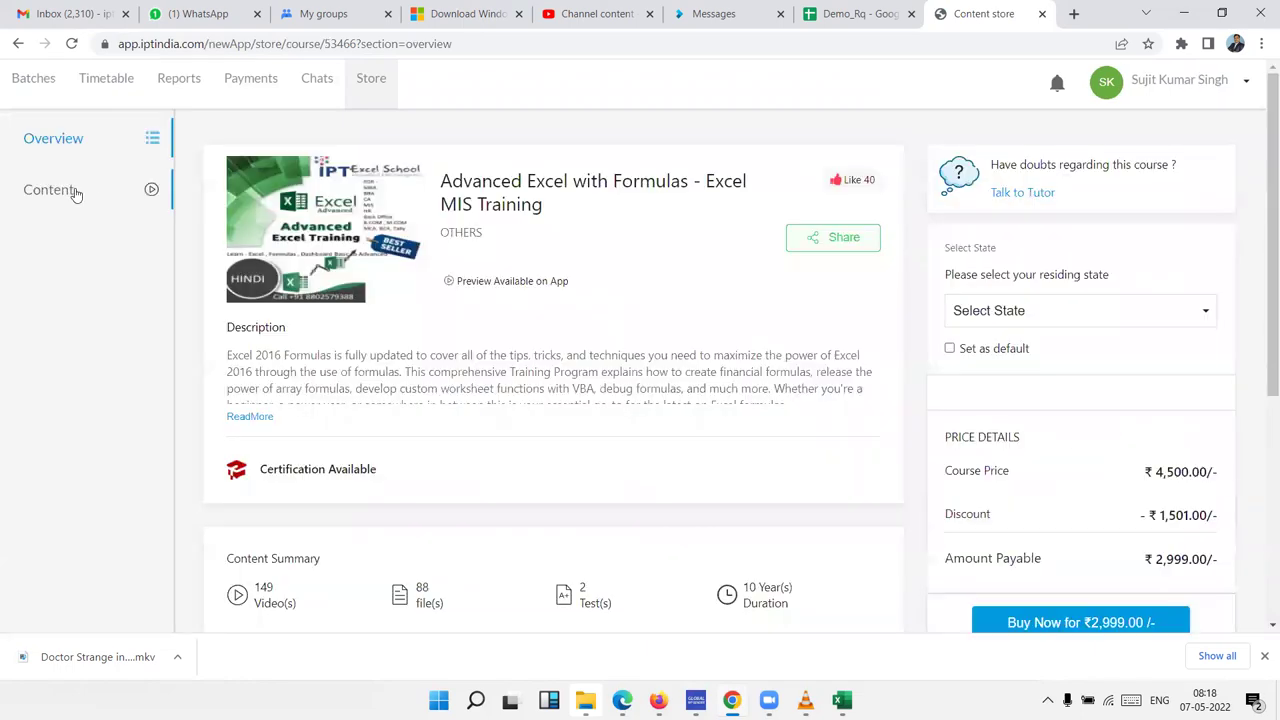
pyautogui.click(75, 195)
pyautogui.scroll(-2, 343, 457)
pyautogui.scroll(2, 346, 453)
pyautogui.click(295, 262)
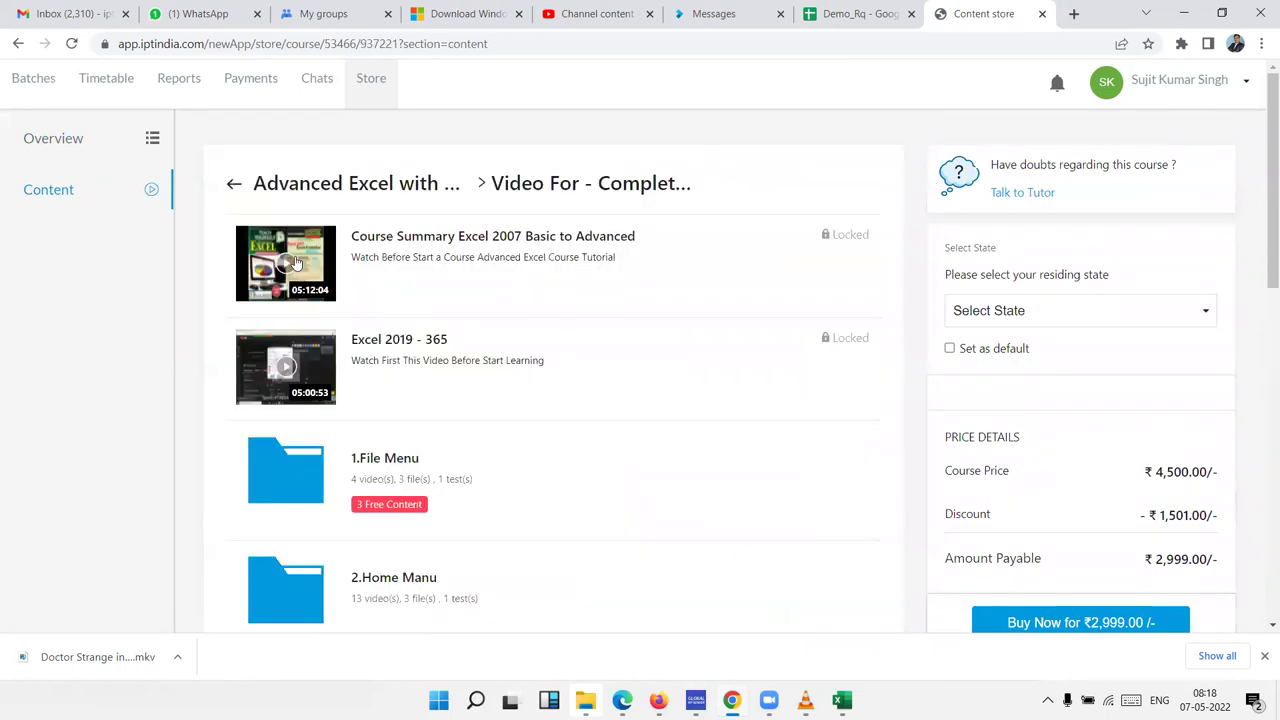
pyautogui.scroll(-2, 376, 444)
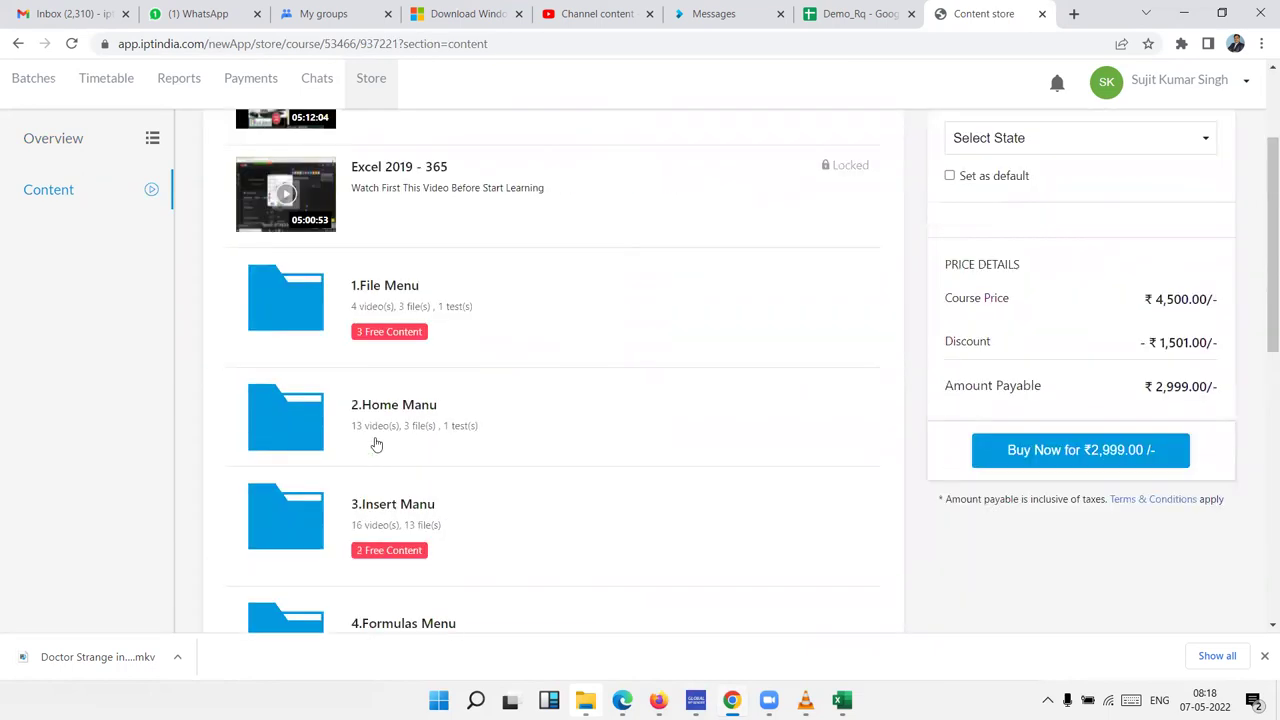
pyautogui.scroll(-1, 376, 444)
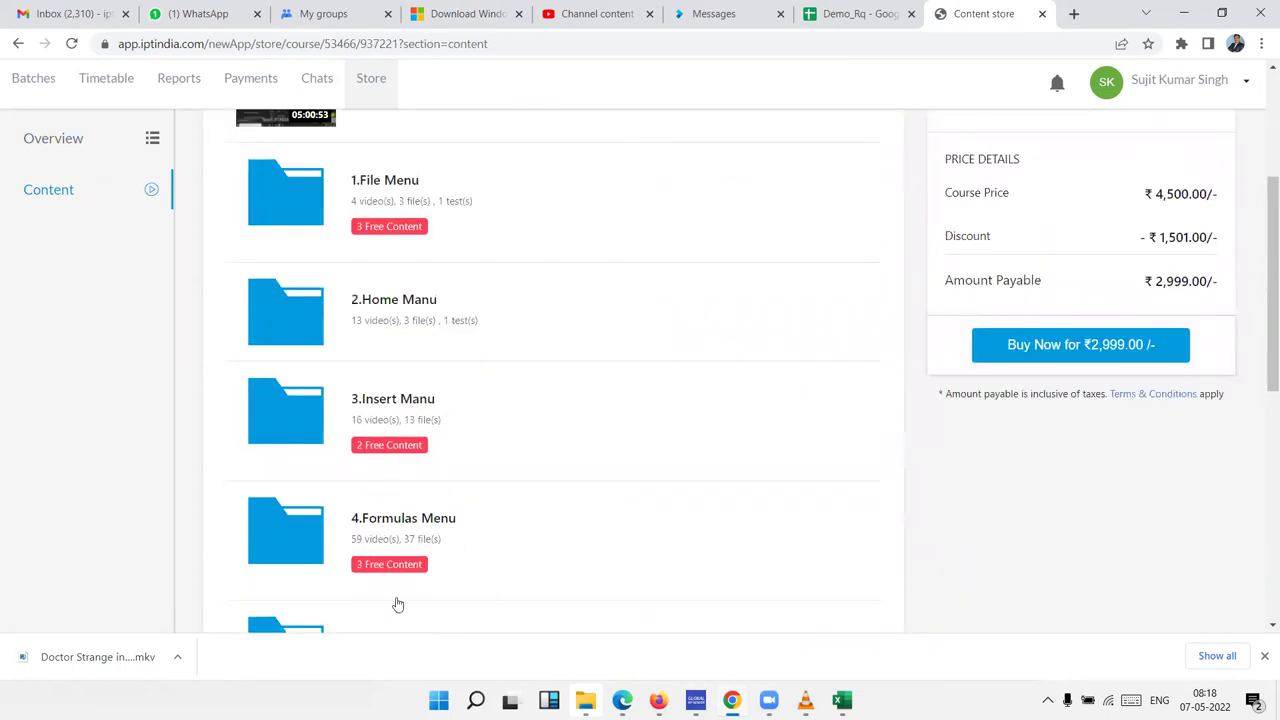
pyautogui.click(295, 413)
pyautogui.scroll(1, 301, 360)
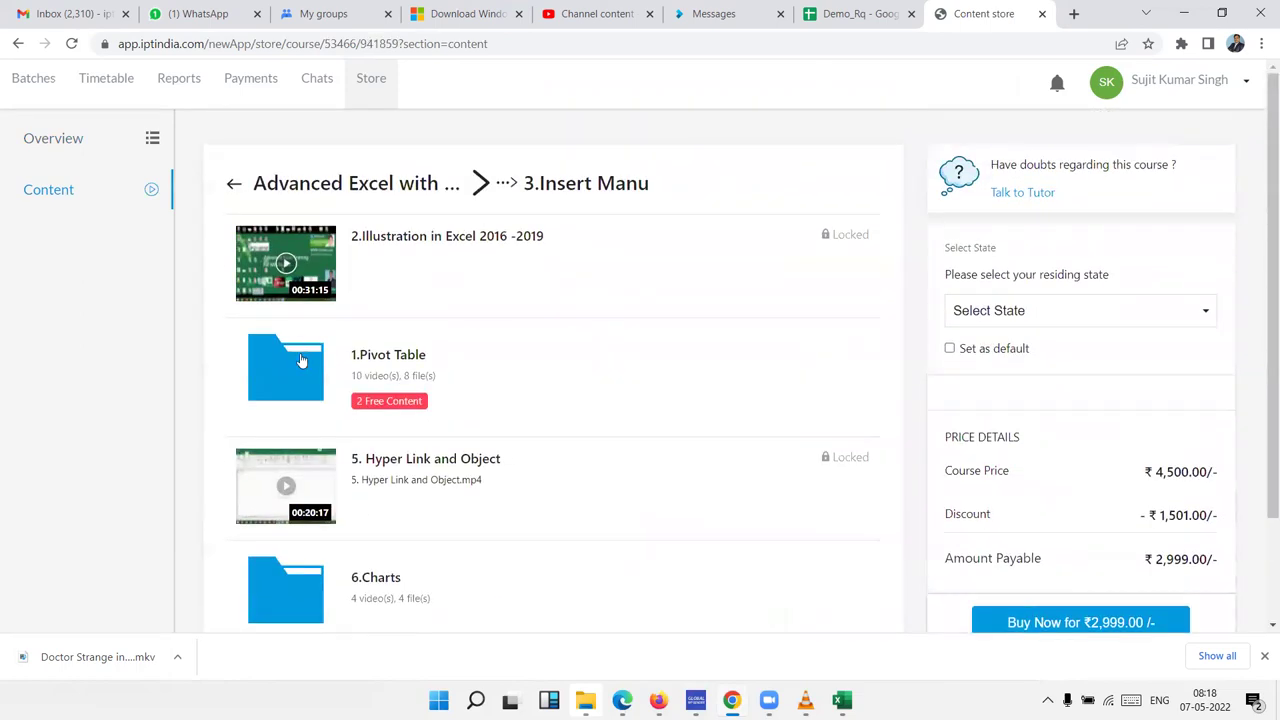
pyautogui.click(301, 362)
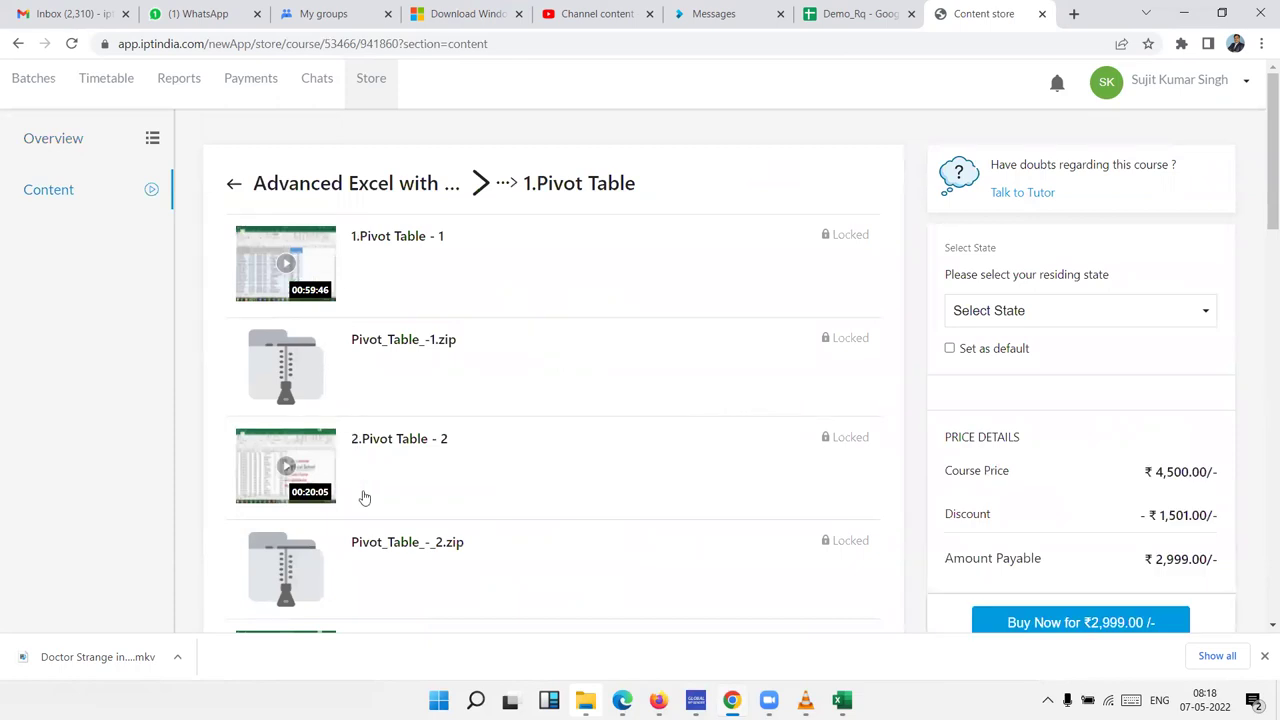
pyautogui.scroll(-1, 387, 582)
pyautogui.scroll(-2, 387, 582)
pyautogui.scroll(-5, 387, 582)
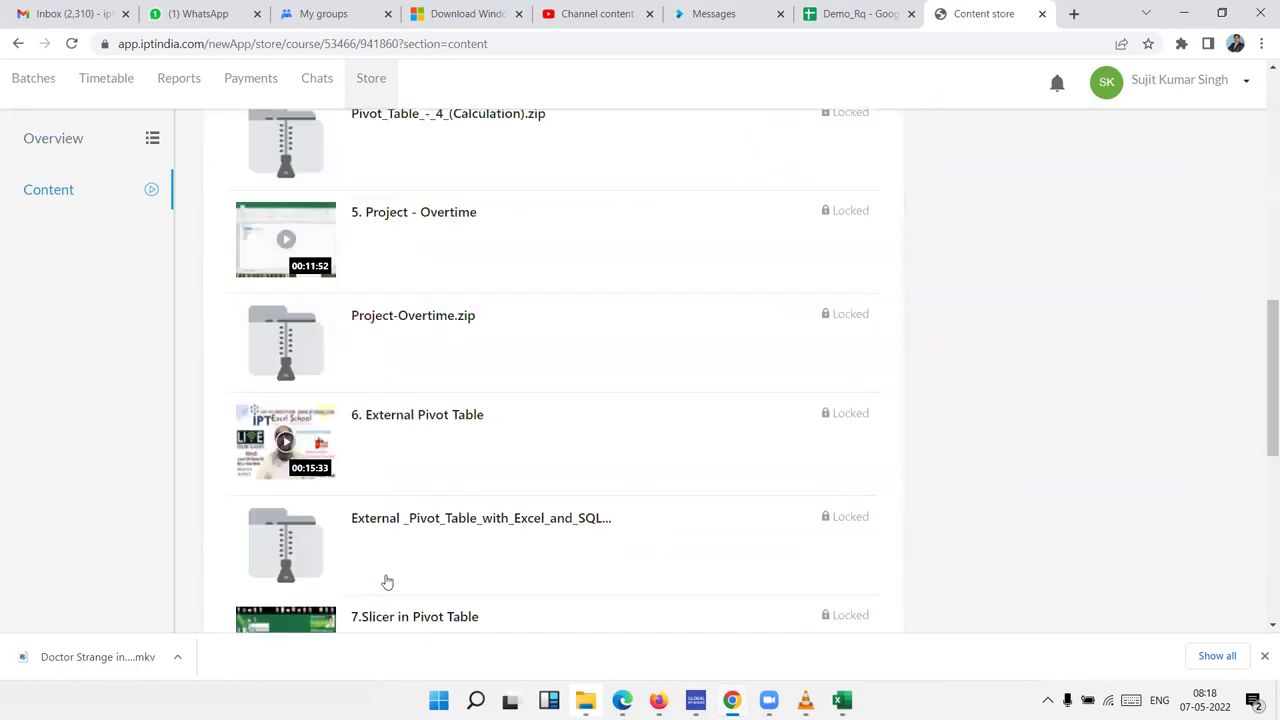
pyautogui.scroll(-3, 387, 582)
pyautogui.scroll(-3, 388, 577)
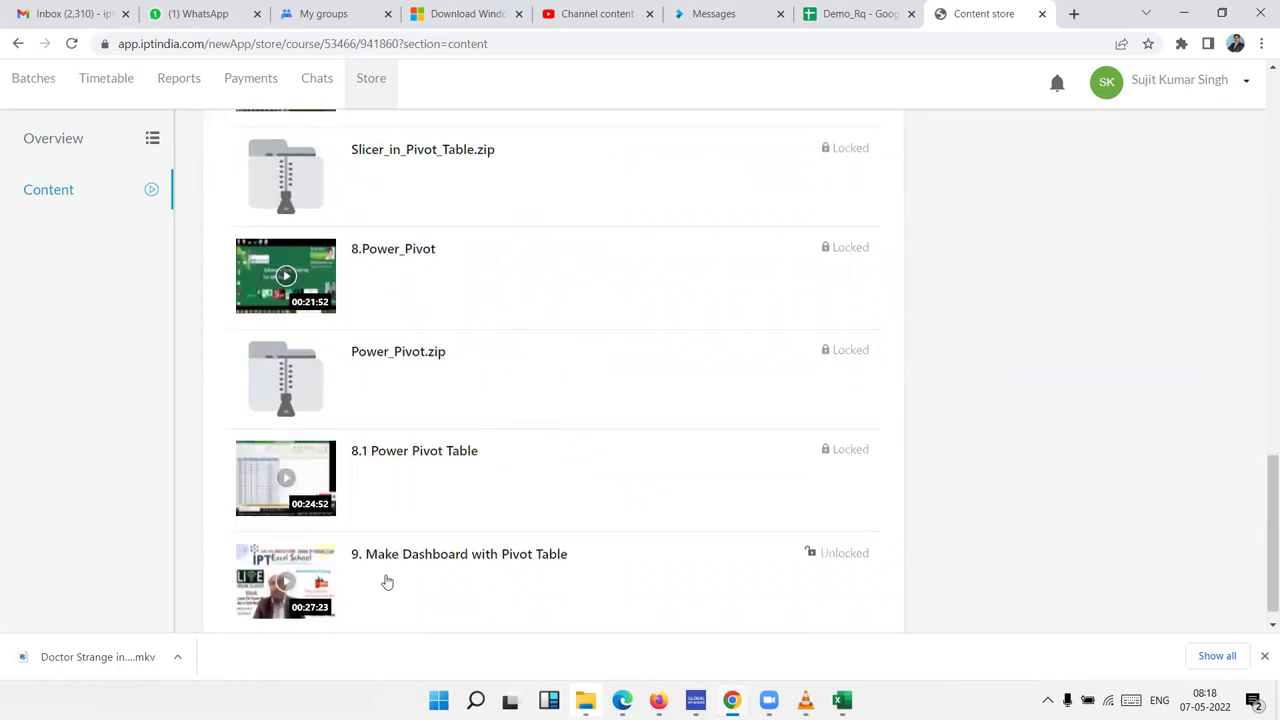
pyautogui.scroll(3, 388, 572)
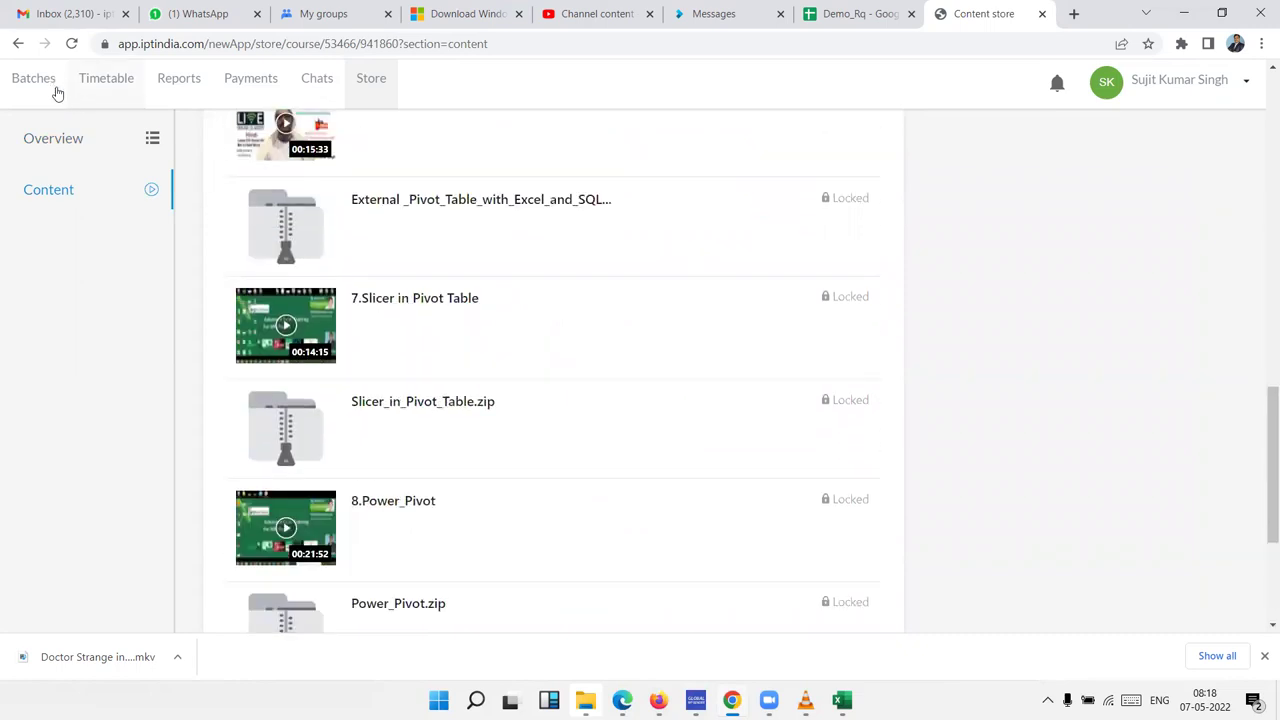
pyautogui.scroll(2, 113, 264)
pyautogui.scroll(8, 113, 264)
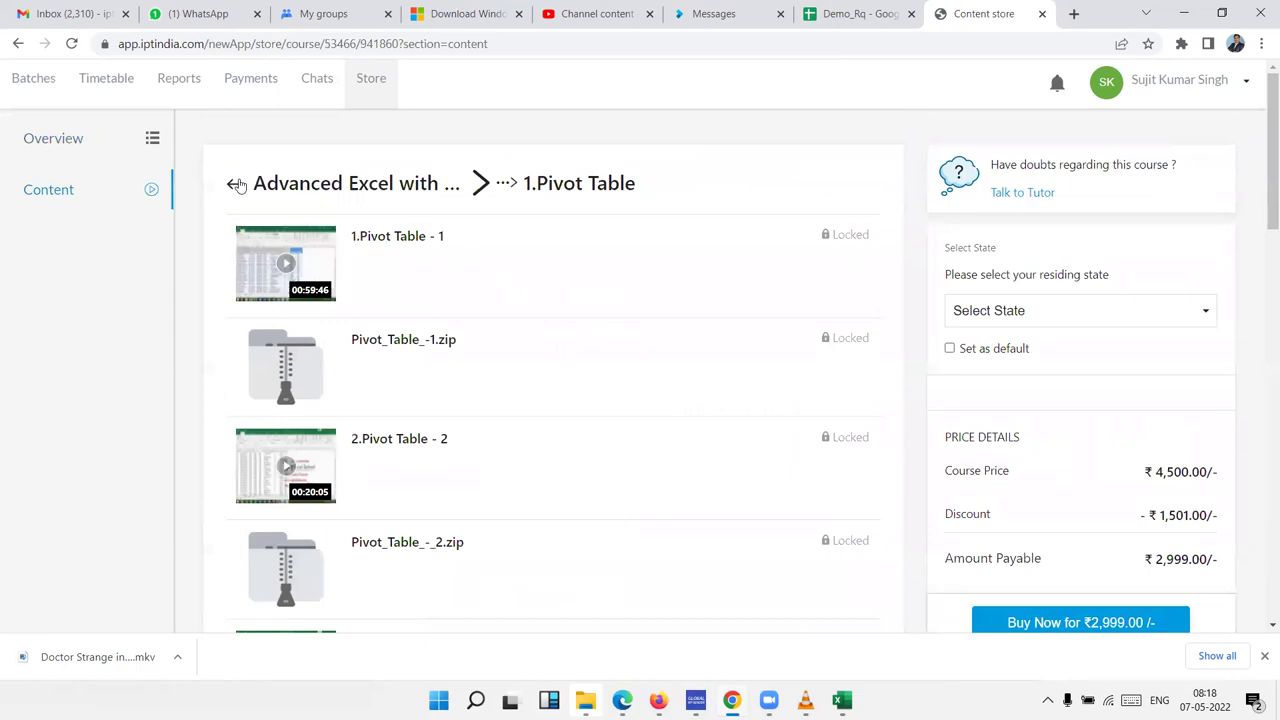
pyautogui.click(239, 185)
pyautogui.click(236, 184)
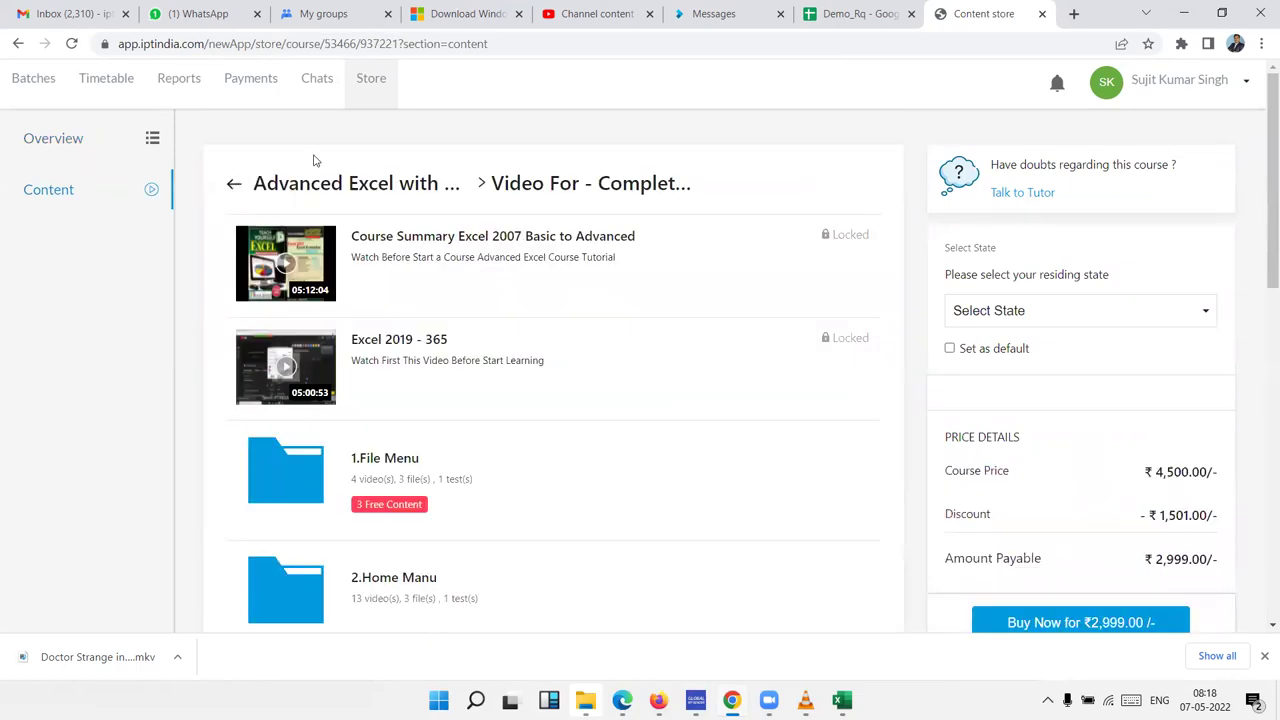
pyautogui.click(388, 43)
# Step: Load live.iptindia.com, avoiding the LinkedIn completion, and scroll through its course cards
pyautogui.write('li')
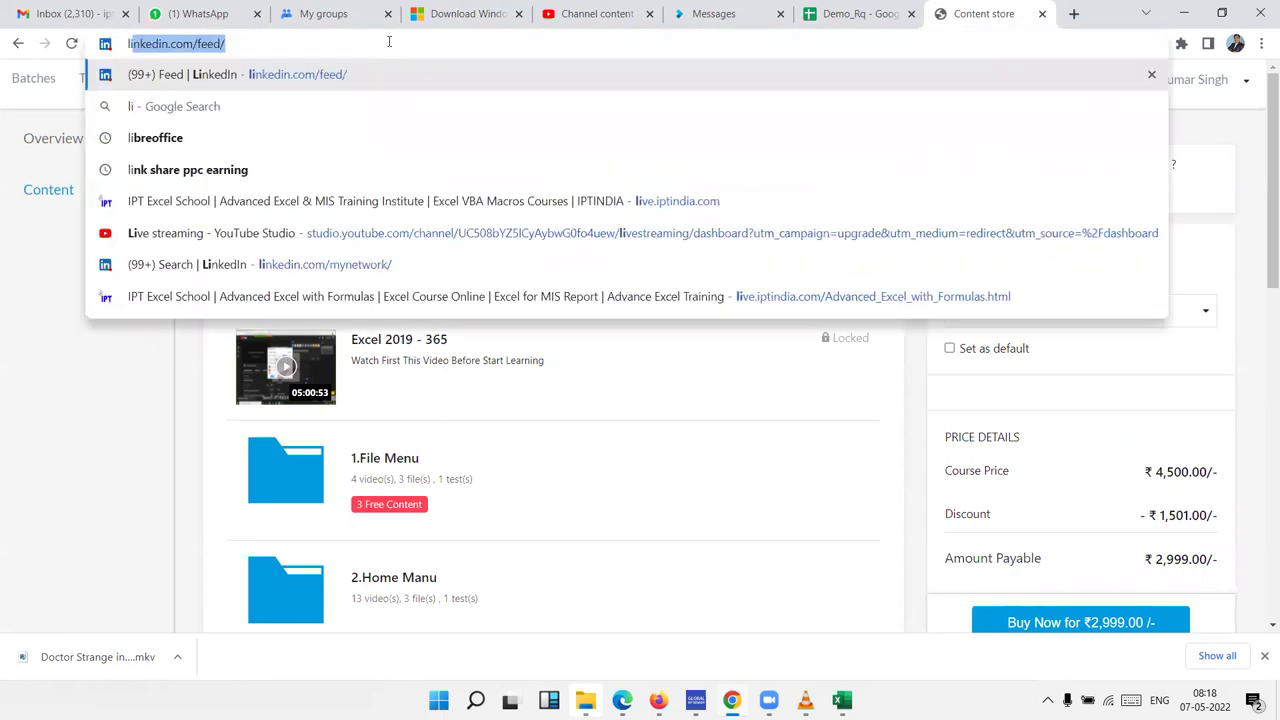
pyautogui.press('BackSpace')
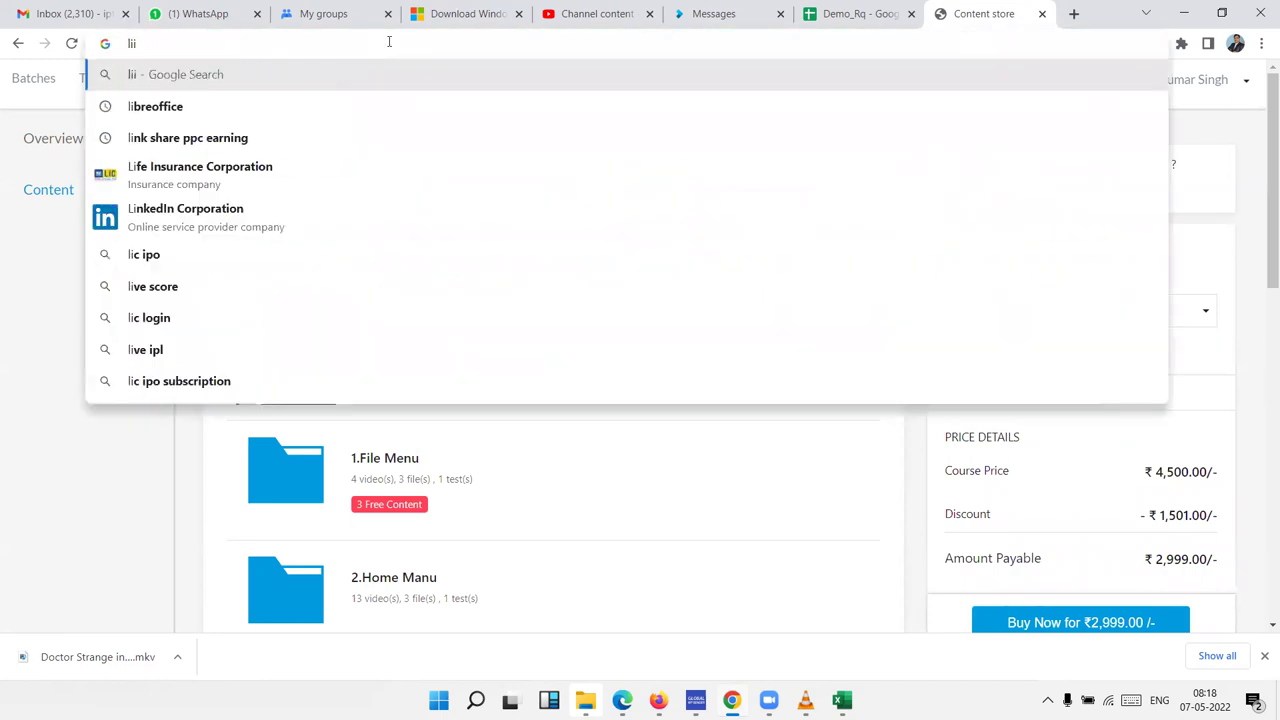
pyautogui.write('ve.iptindia.com')
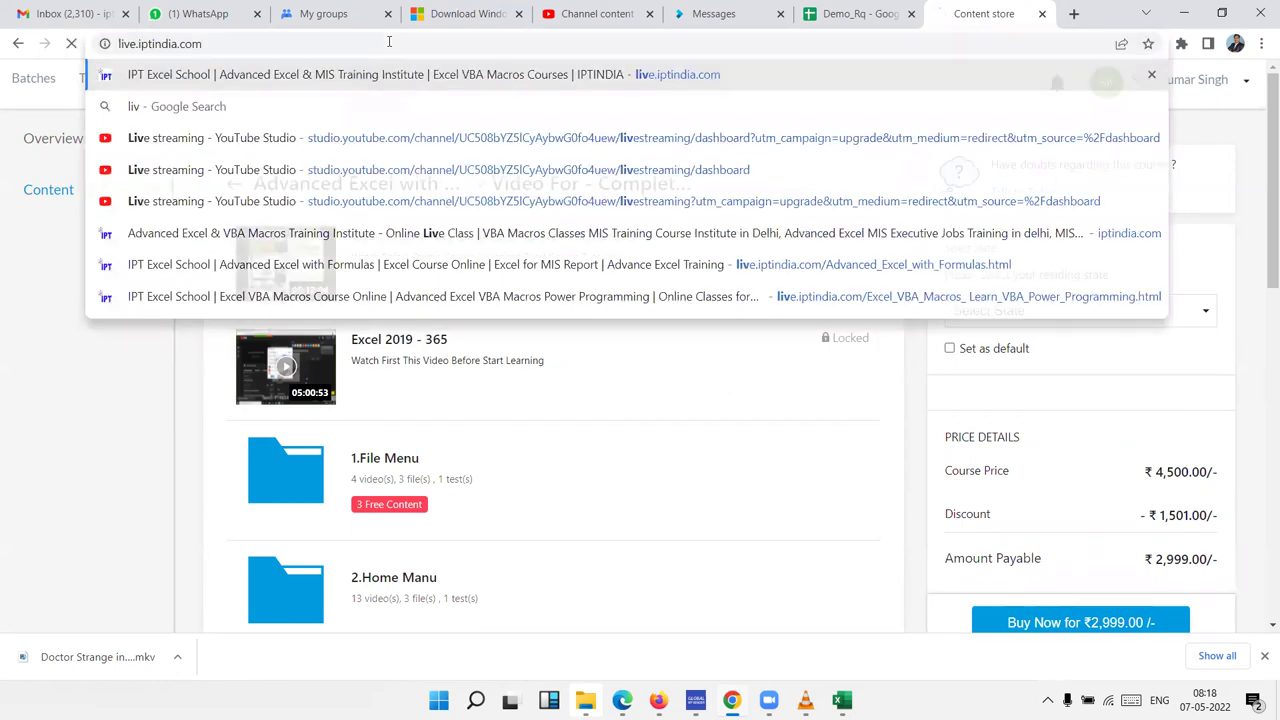
pyautogui.press('Return')
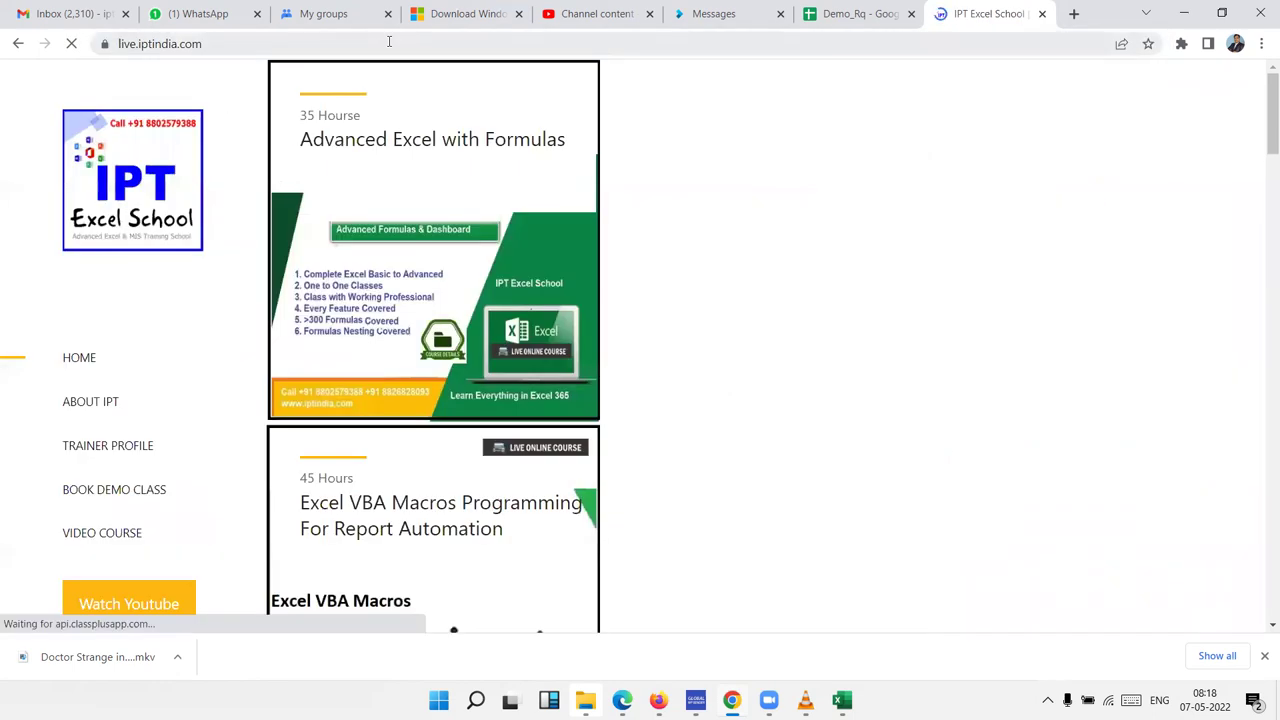
pyautogui.scroll(-10, 776, 310)
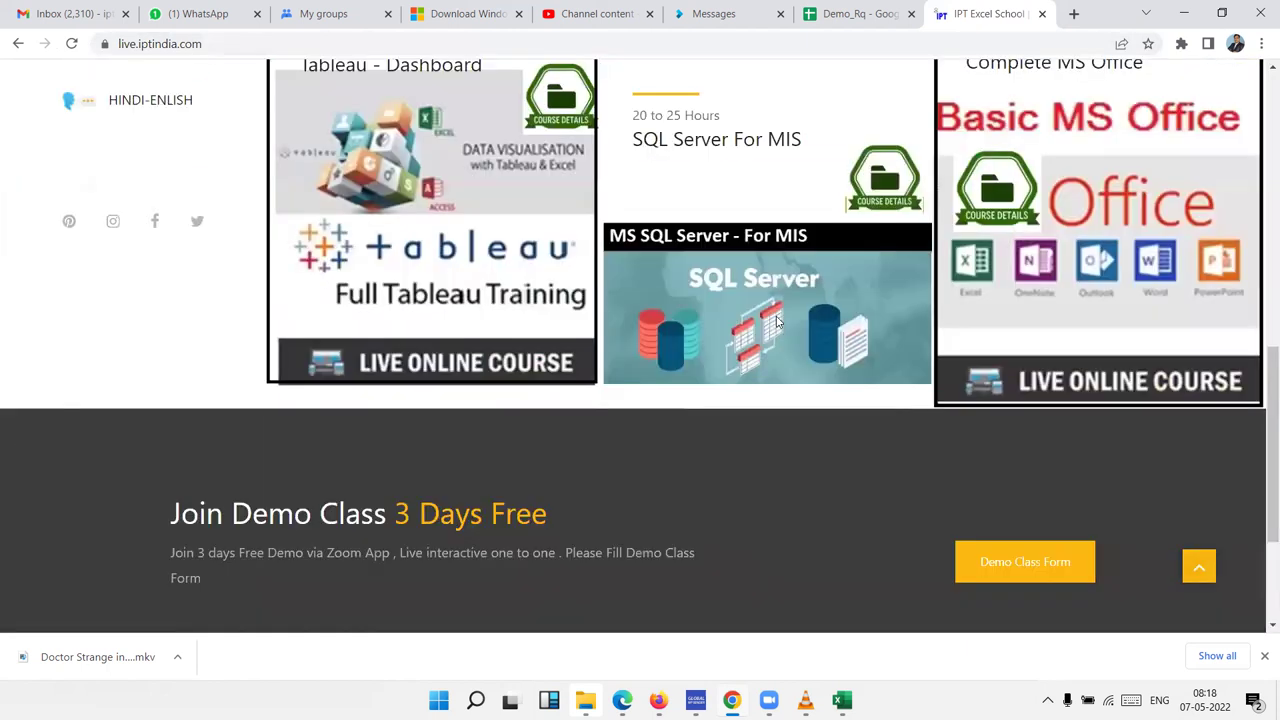
pyautogui.scroll(10, 580, 270)
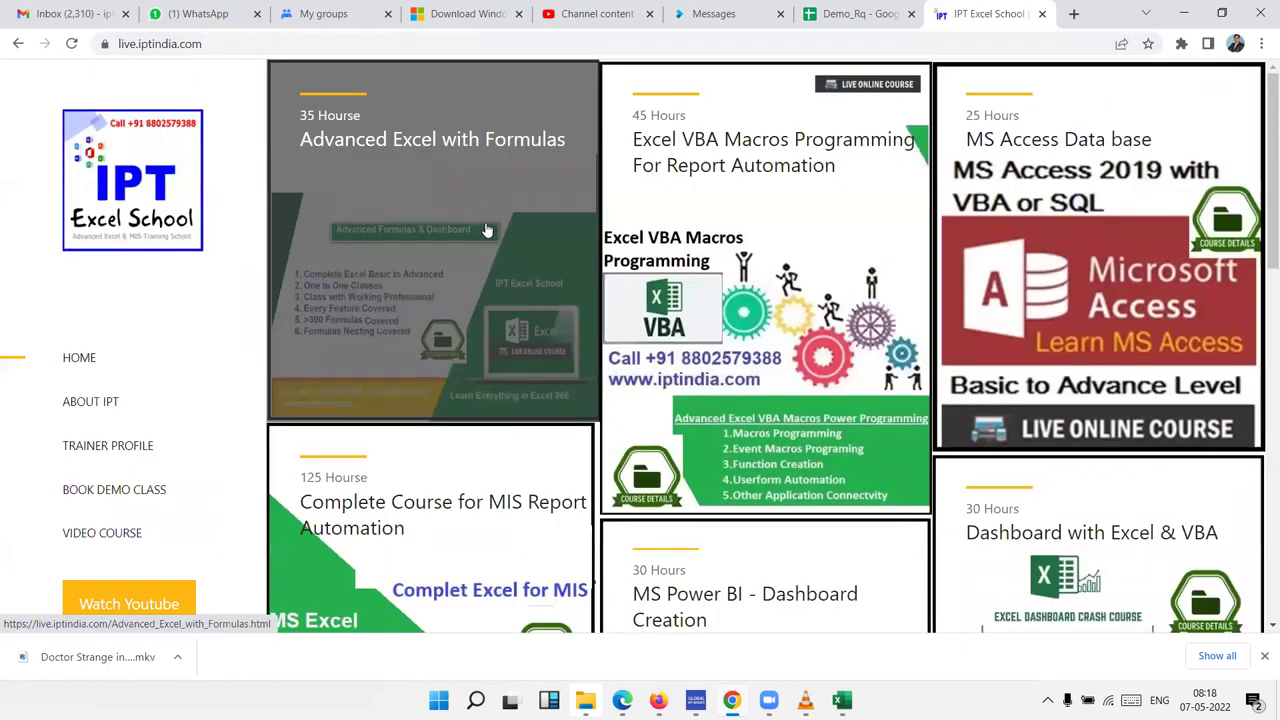
# Step: Open the Advanced Excel with Formulas course page and scroll through its content table
pyautogui.click(479, 222)
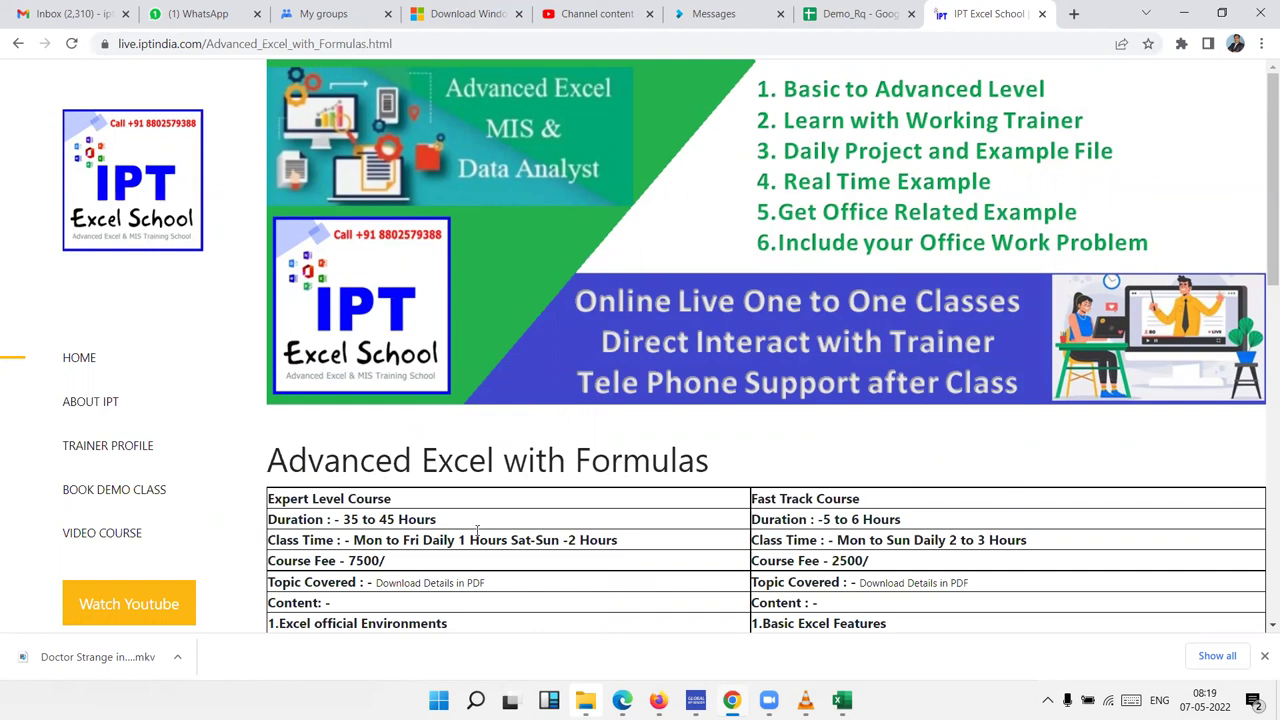
pyautogui.scroll(-3, 477, 531)
pyautogui.doubleClick(322, 345)
pyautogui.click(352, 396)
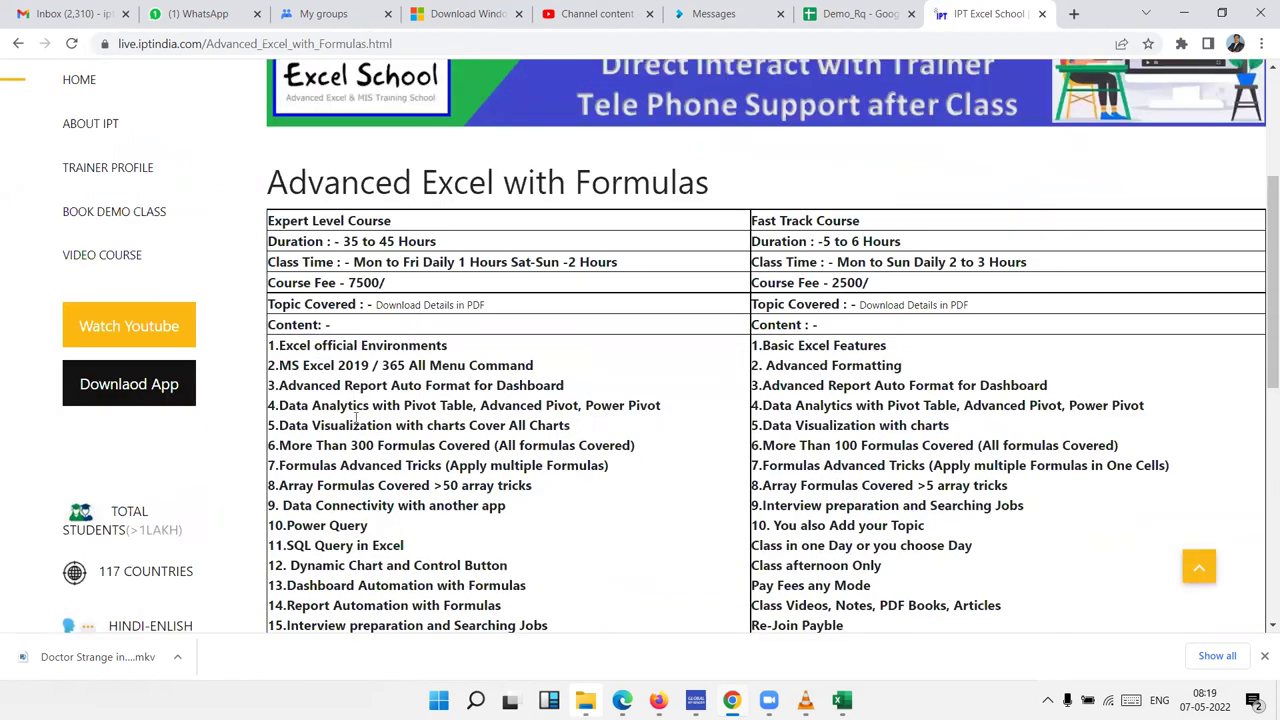
pyautogui.scroll(-3, 355, 418)
pyautogui.scroll(3, 374, 367)
pyautogui.scroll(-3, 419, 437)
pyautogui.scroll(5, 419, 437)
pyautogui.scroll(-2, 422, 442)
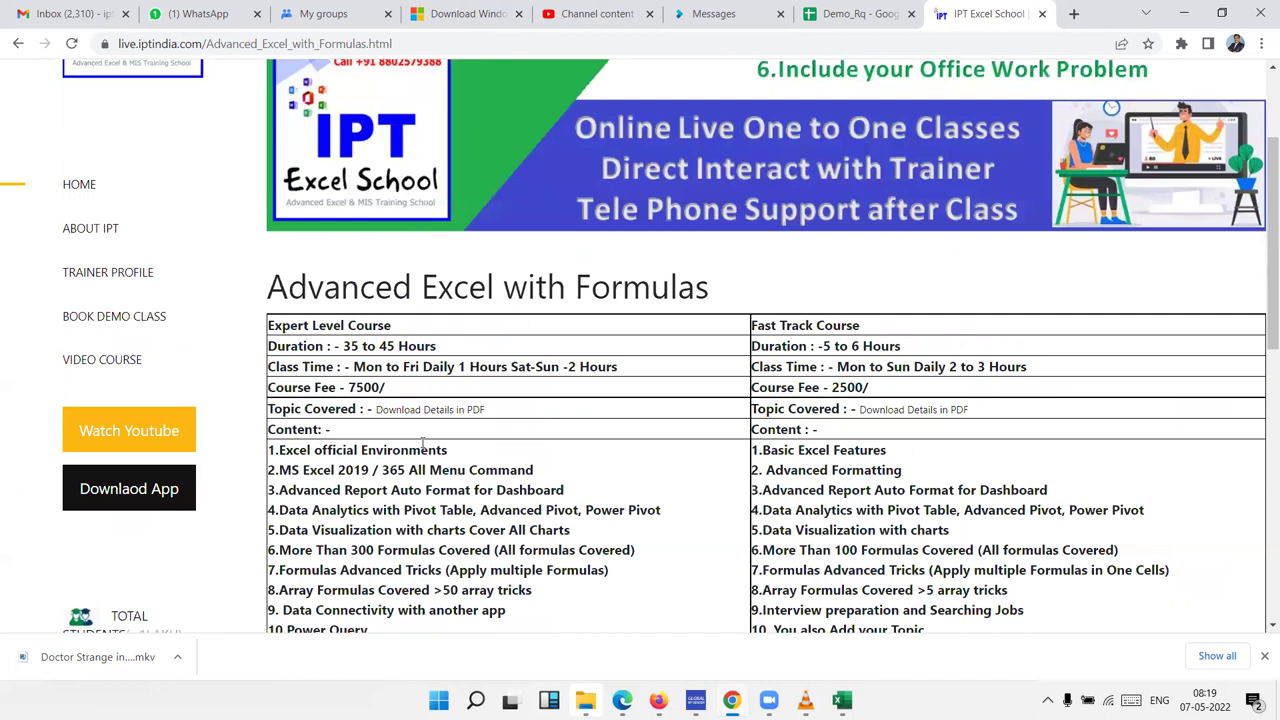
pyautogui.scroll(-1, 422, 442)
pyautogui.scroll(-3, 422, 442)
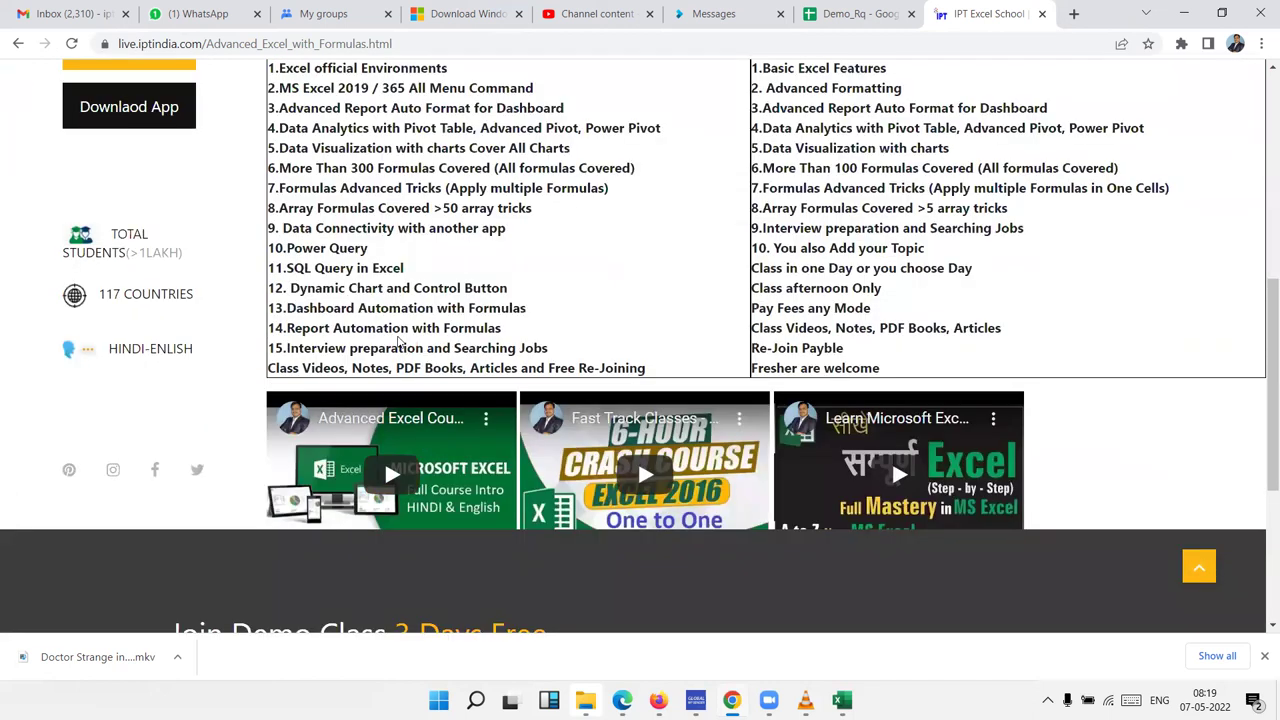
pyautogui.scroll(1, 398, 340)
pyautogui.scroll(2, 398, 340)
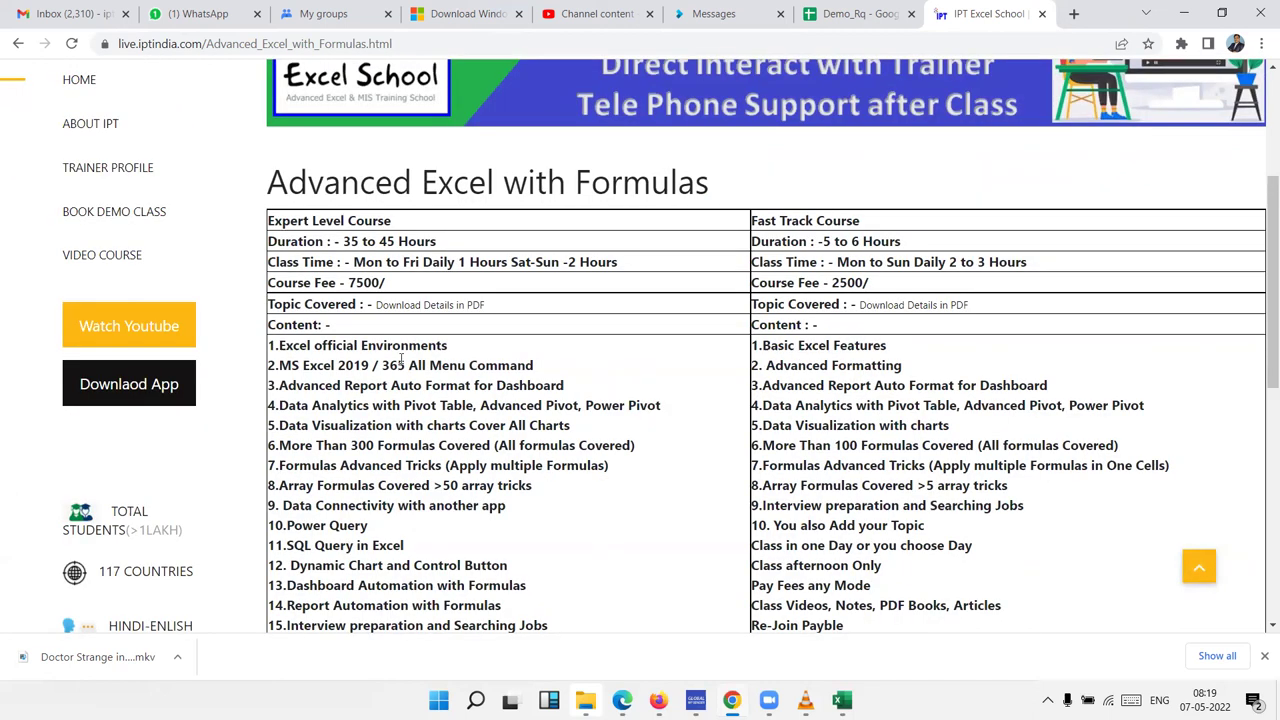
# Step: Highlight content items such as Data Analytics, More Than 300 Formulas and Formulas Advanced Tricks
pyautogui.doubleClick(382, 385)
pyautogui.click(385, 405)
pyautogui.tripleClick(385, 405)
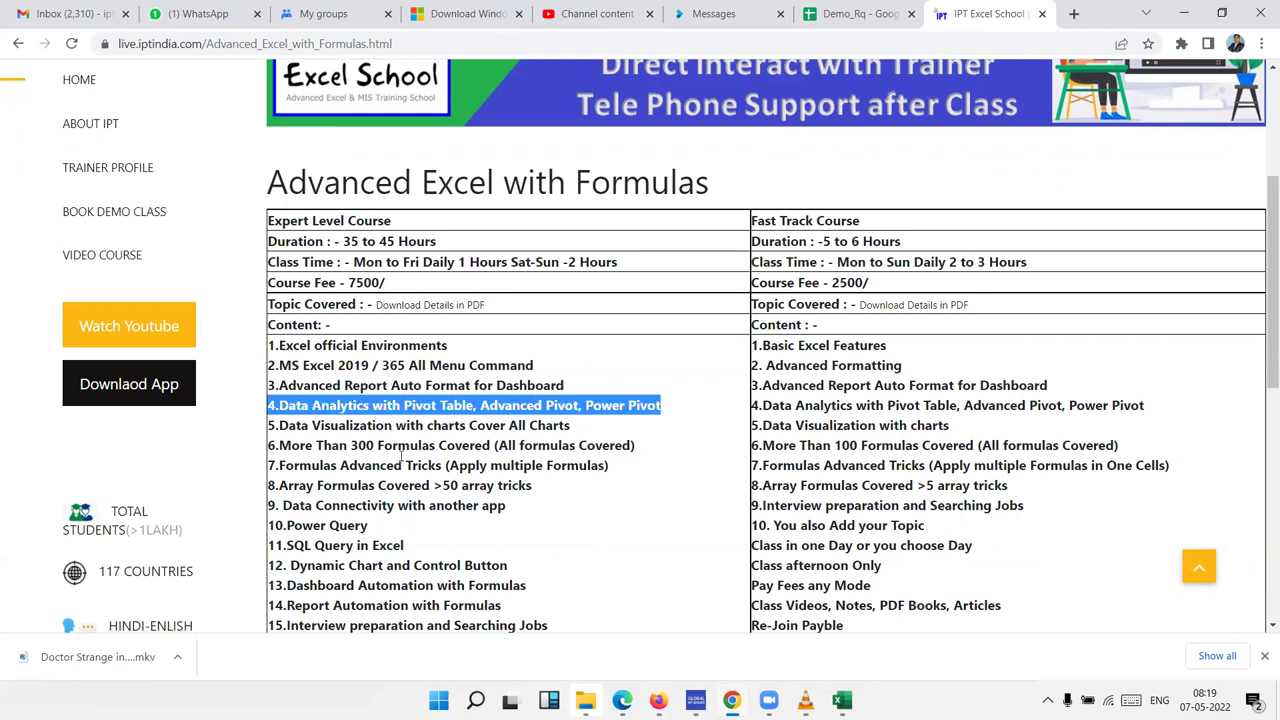
pyautogui.tripleClick(393, 445)
pyautogui.tripleClick(407, 468)
pyautogui.doubleClick(411, 503)
pyautogui.click(399, 525)
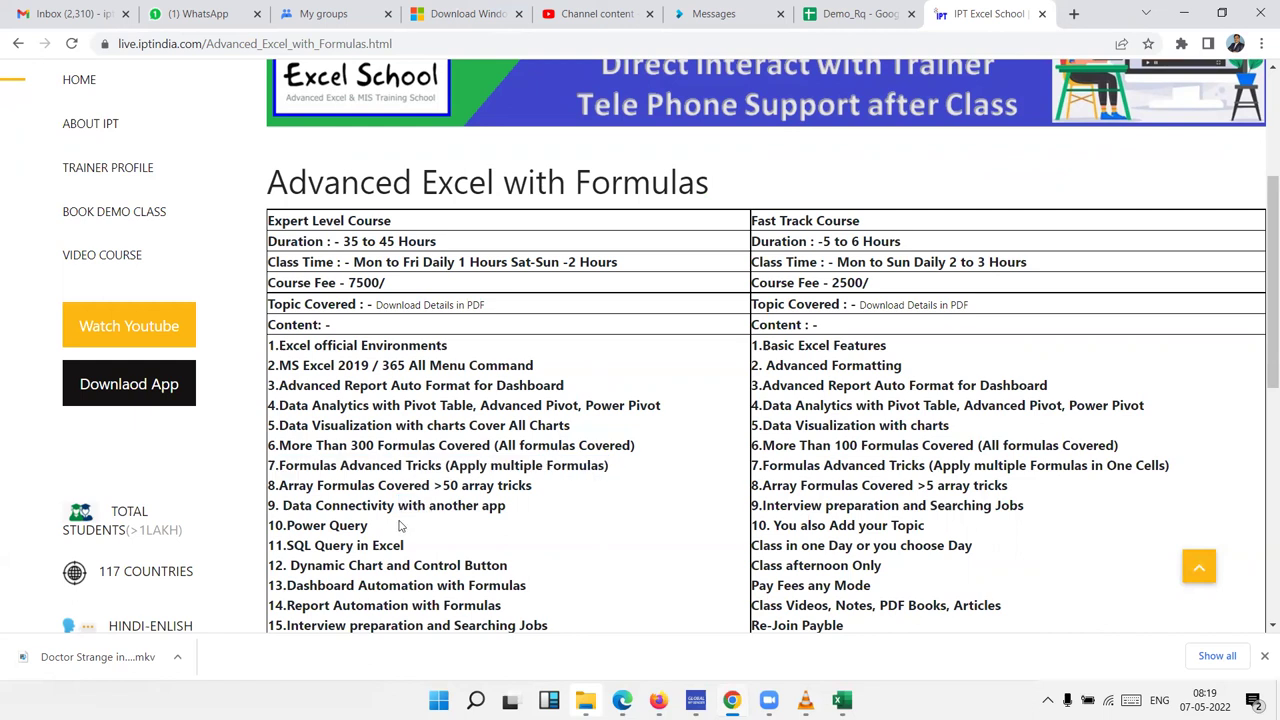
# Step: Highlight the last row's Videos, Notes, PDF, Articles and Re-Joining, then items 2 through 8
pyautogui.scroll(-3, 399, 525)
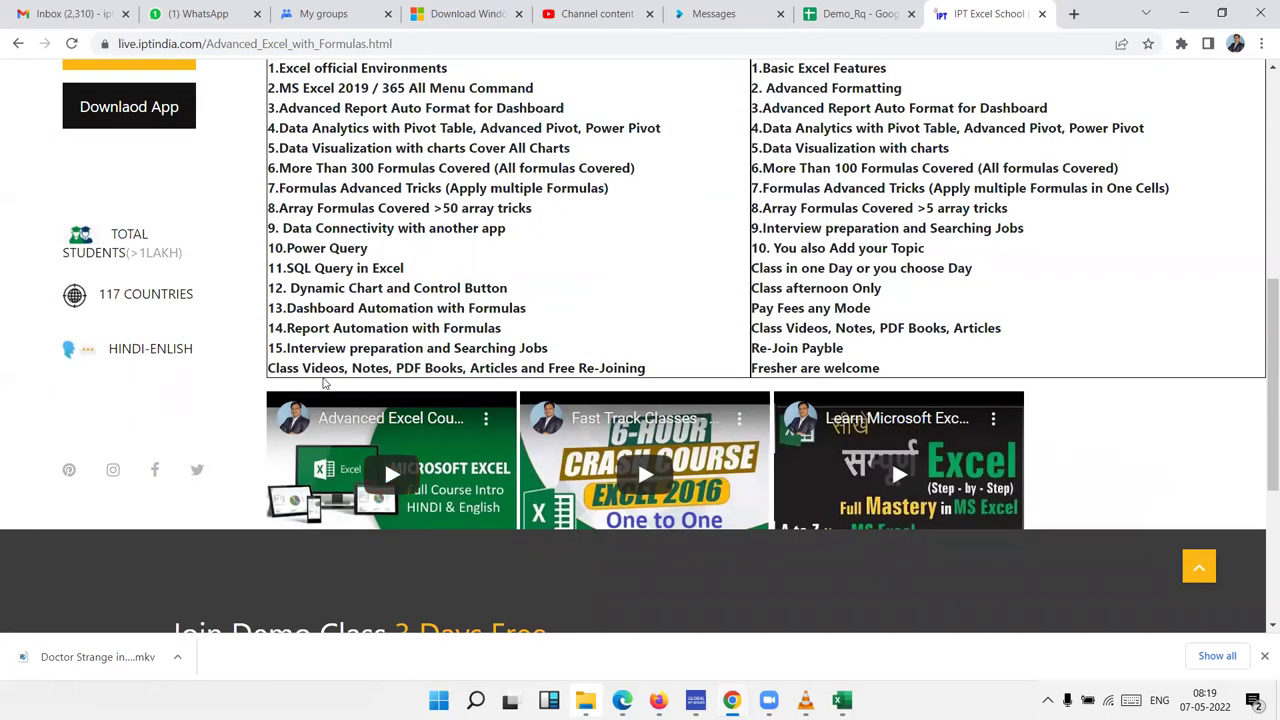
pyautogui.doubleClick(323, 370)
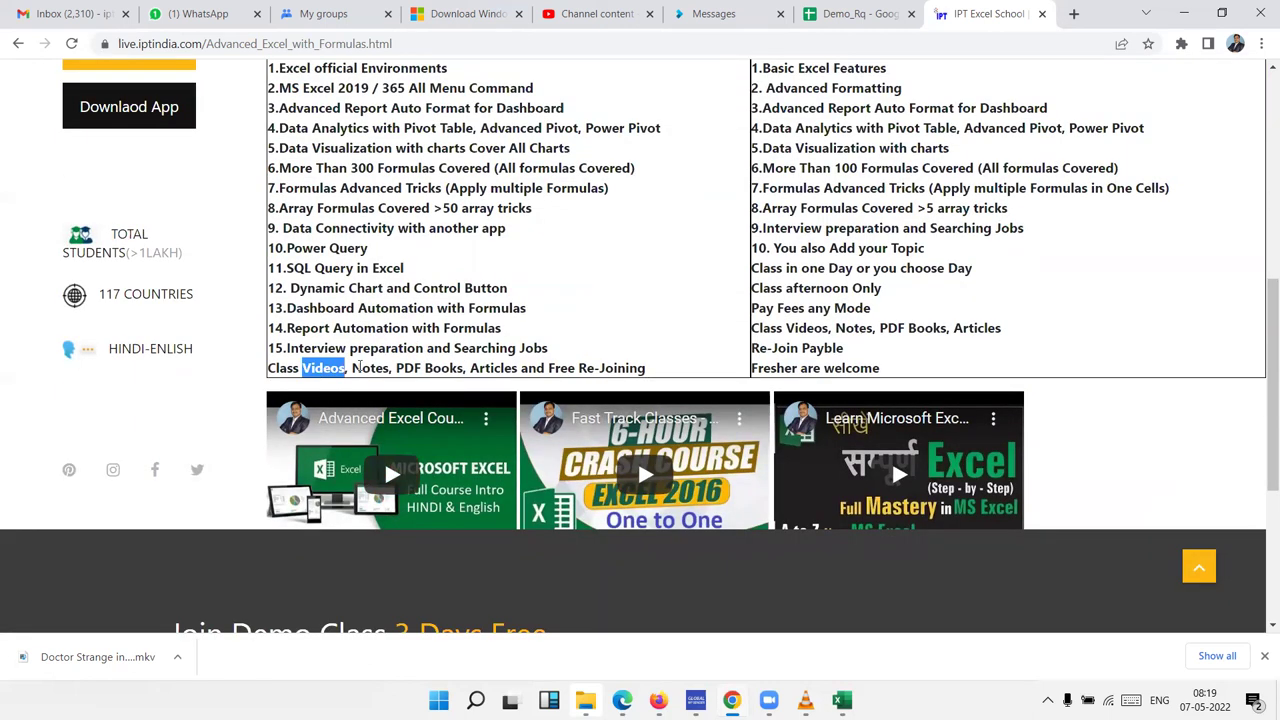
pyautogui.doubleClick(370, 369)
pyautogui.click(407, 365)
pyautogui.doubleClick(408, 366)
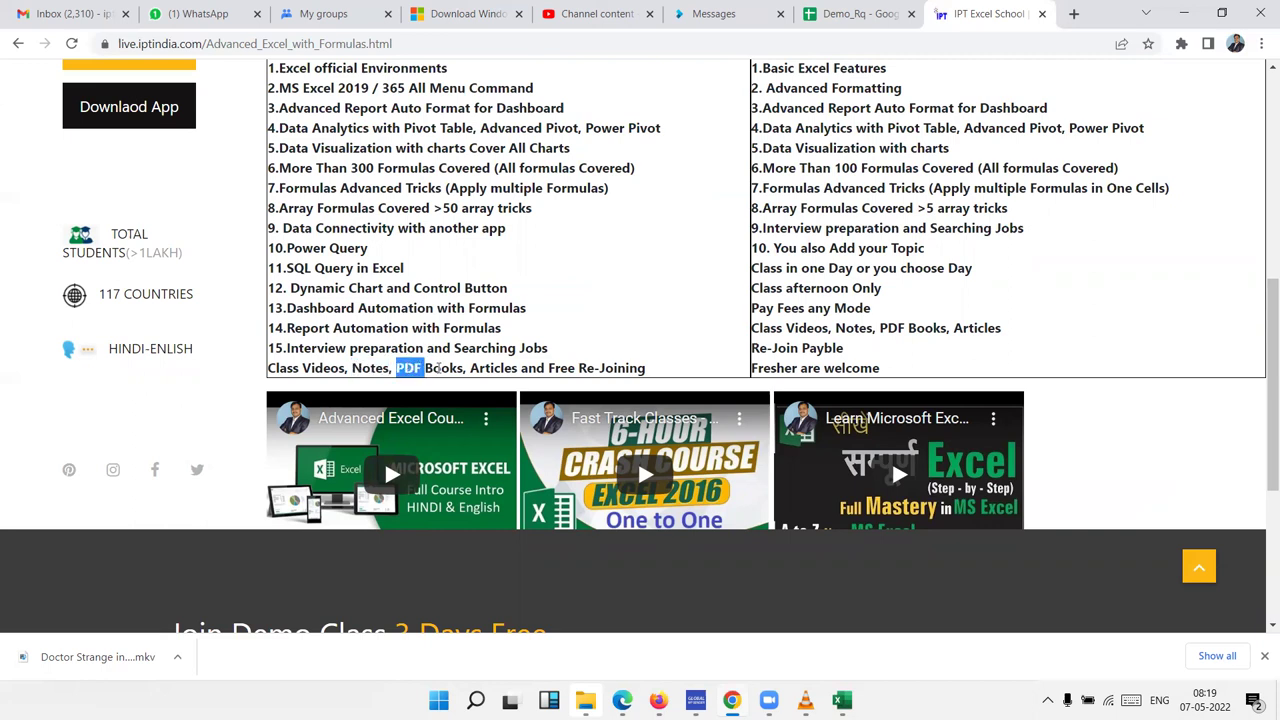
pyautogui.doubleClick(476, 369)
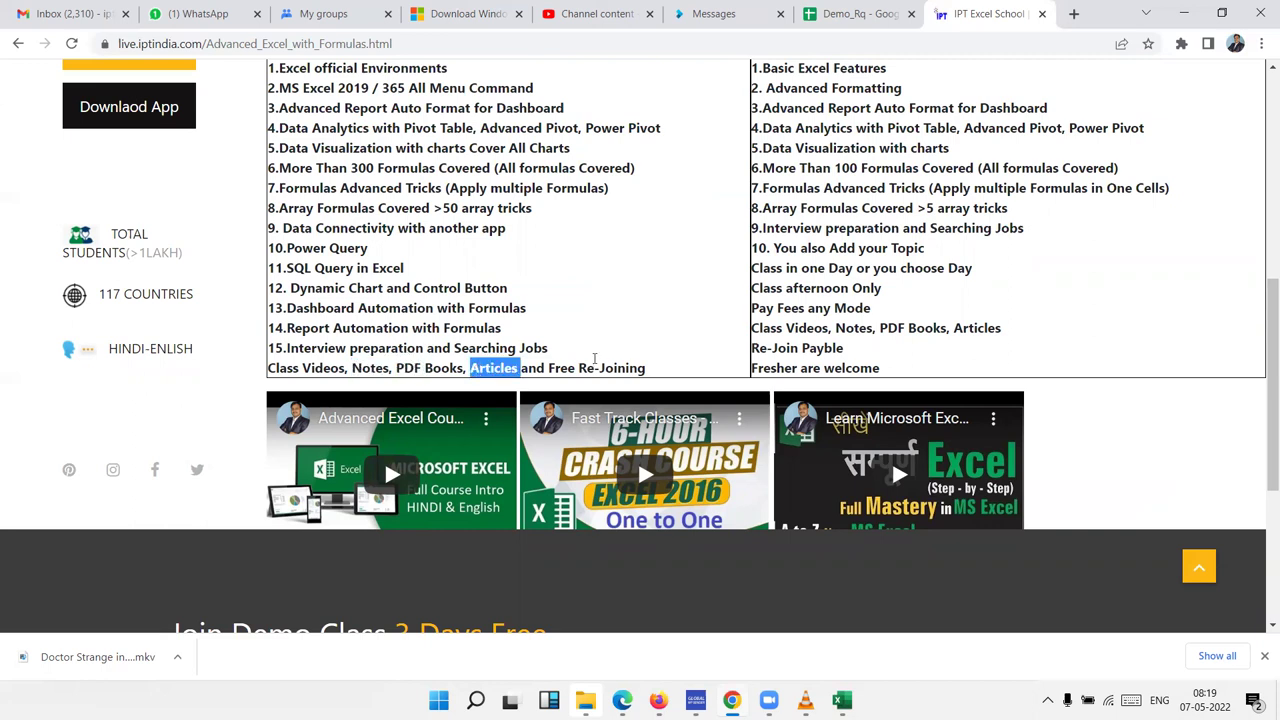
pyautogui.moveTo(578, 368); pyautogui.dragTo(653, 377)
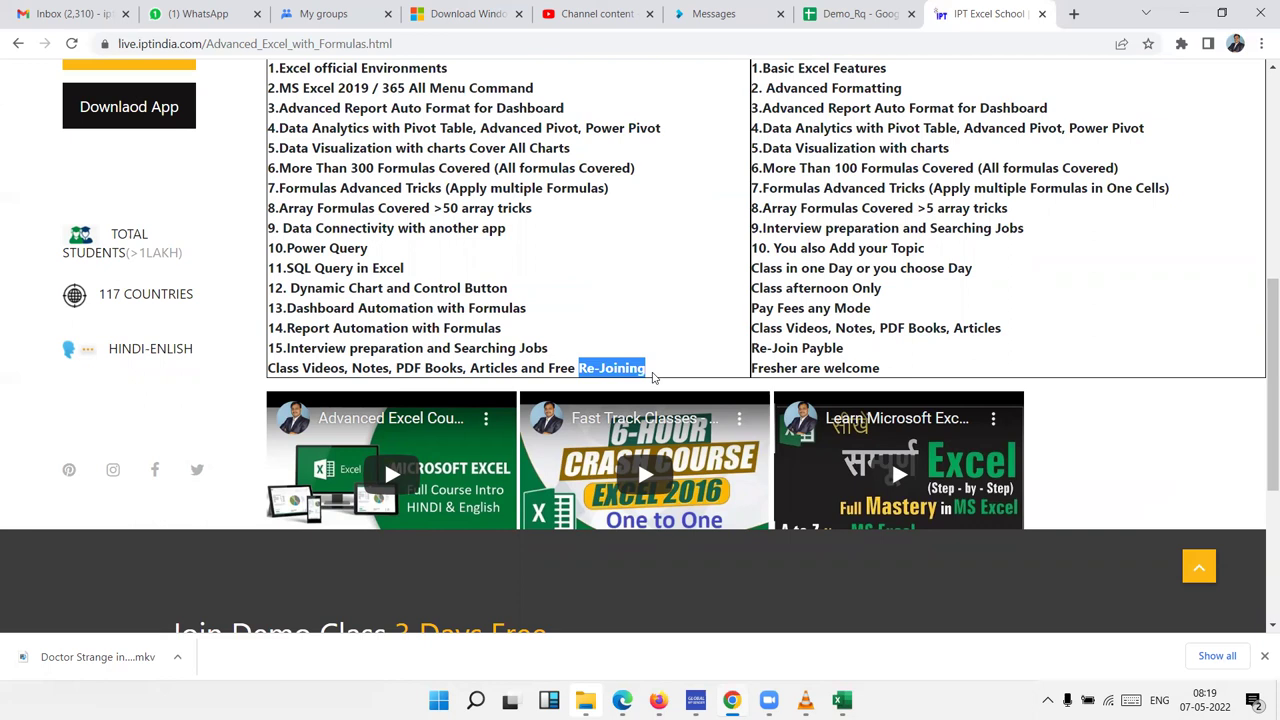
pyautogui.scroll(3, 652, 377)
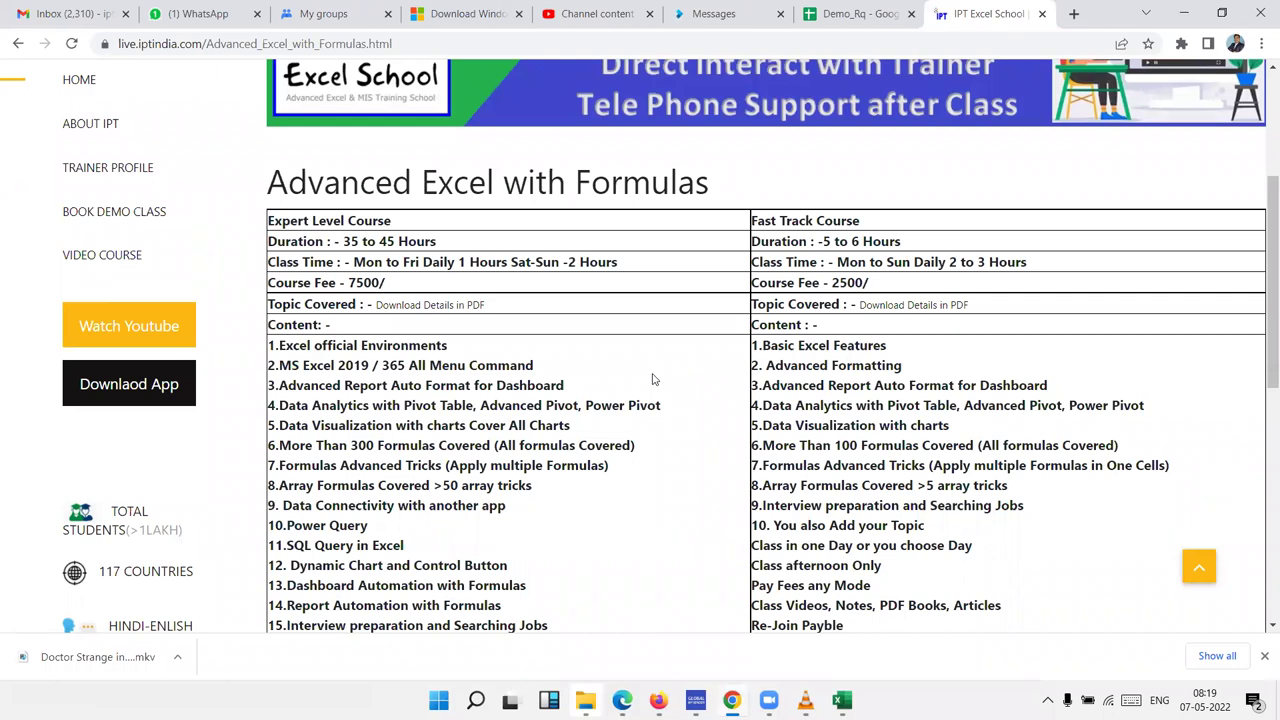
pyautogui.moveTo(478, 362); pyautogui.dragTo(520, 480)
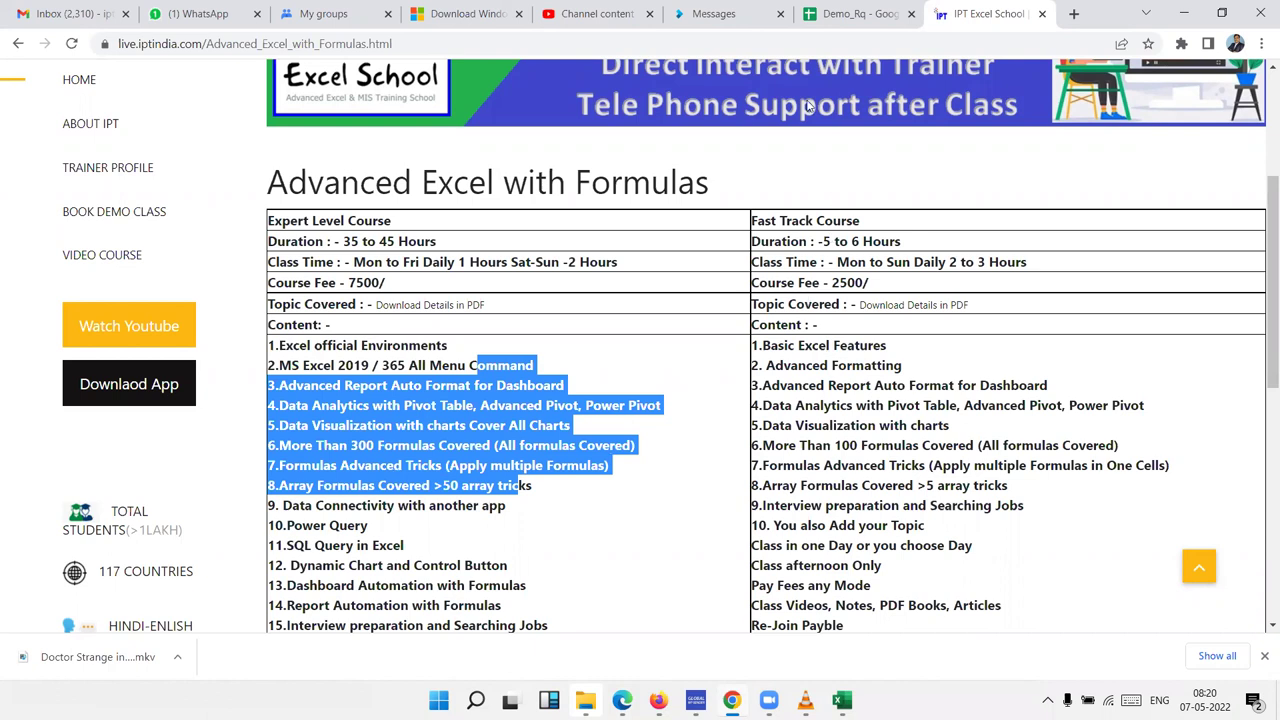
# Step: Return to Excel's Sheet3 and select cell C4
pyautogui.moveTo(842, 700)
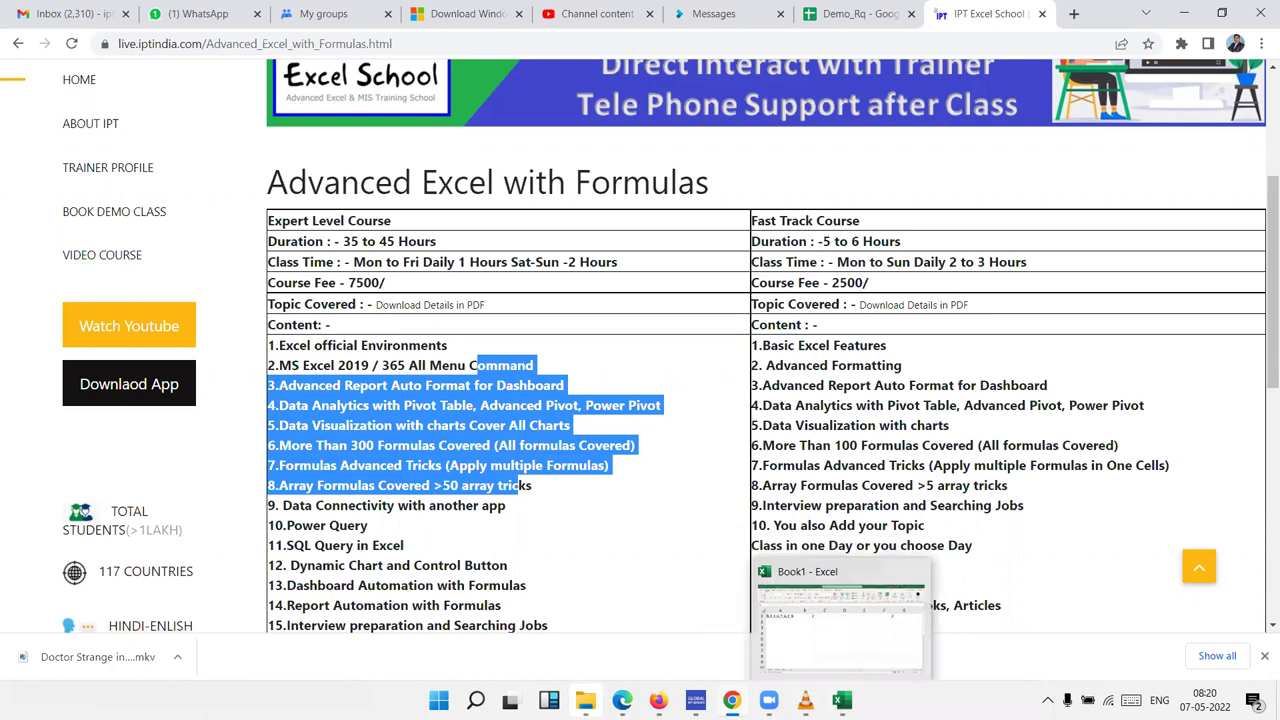
pyautogui.click(820, 666)
pyautogui.click(576, 369)
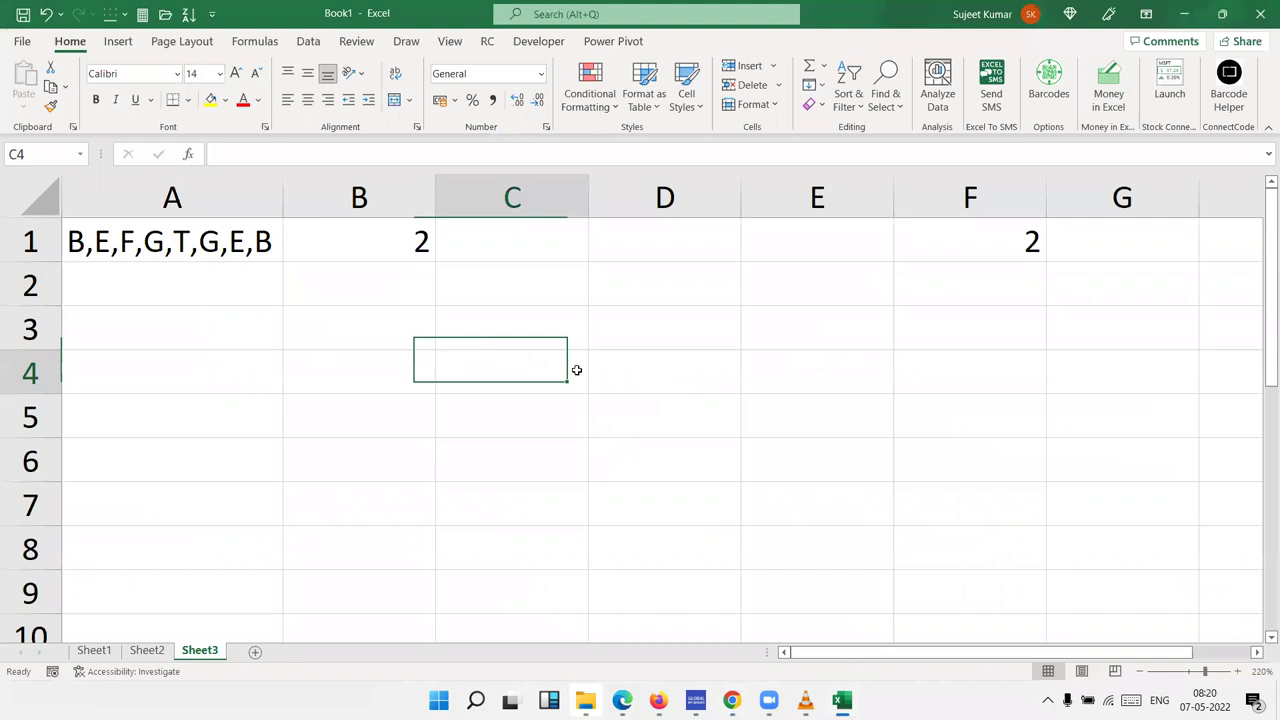